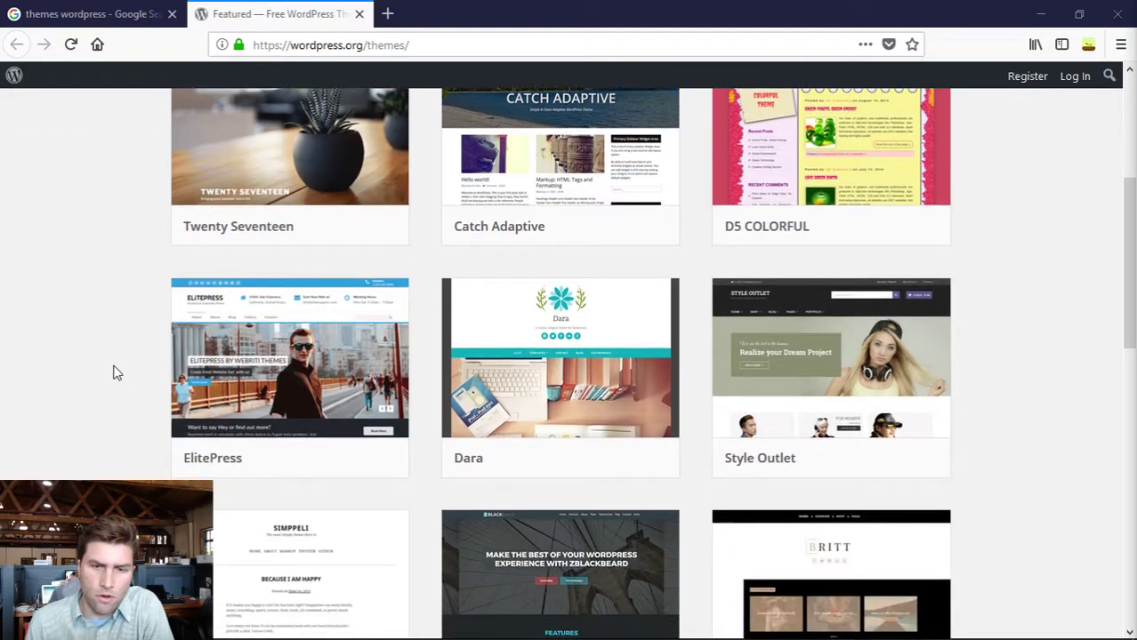
- Look through the featured free themes in the WordPress.org Theme Directory
mouse_move(292, 369)
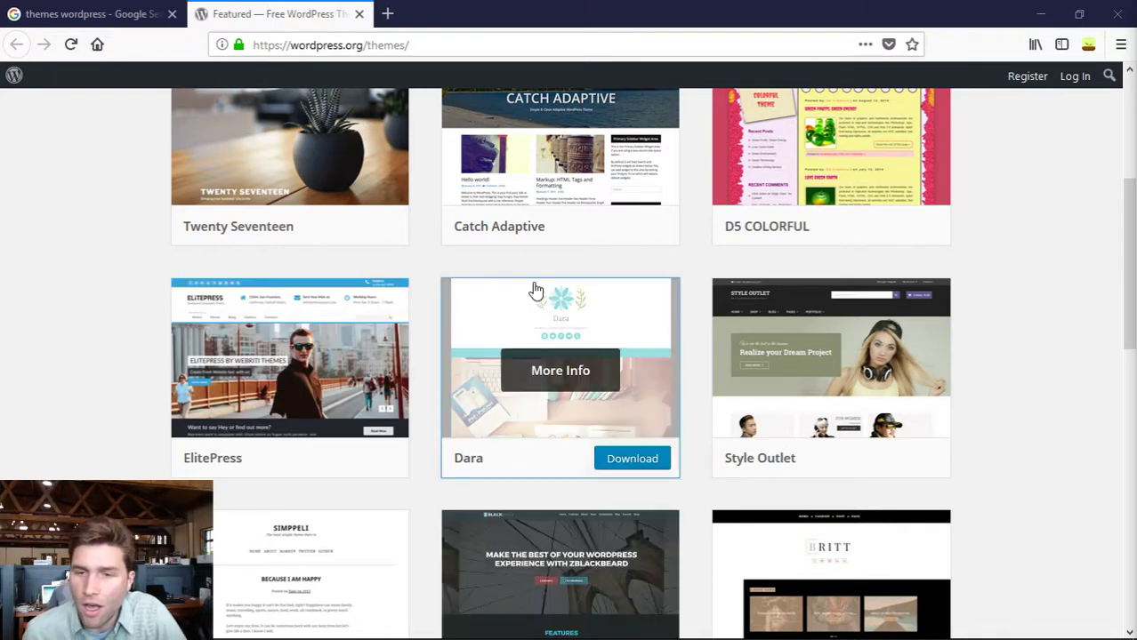
scroll(752, 257, down, 3)
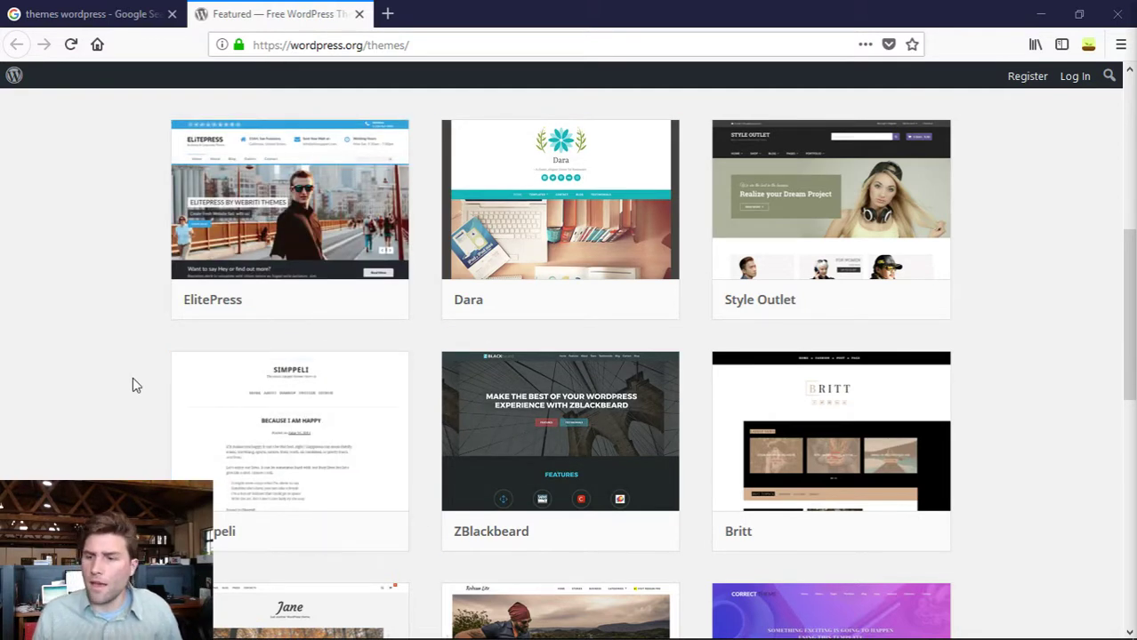
scroll(133, 382, down, 2)
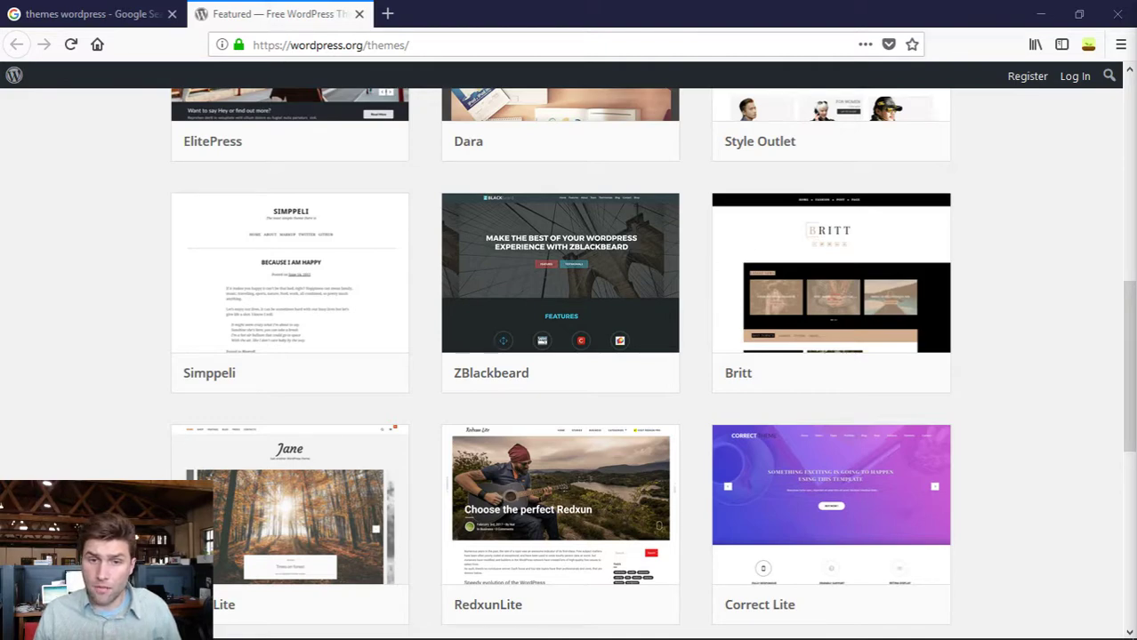
scroll(249, 389, down, 1)
scroll(292, 472, up, 7)
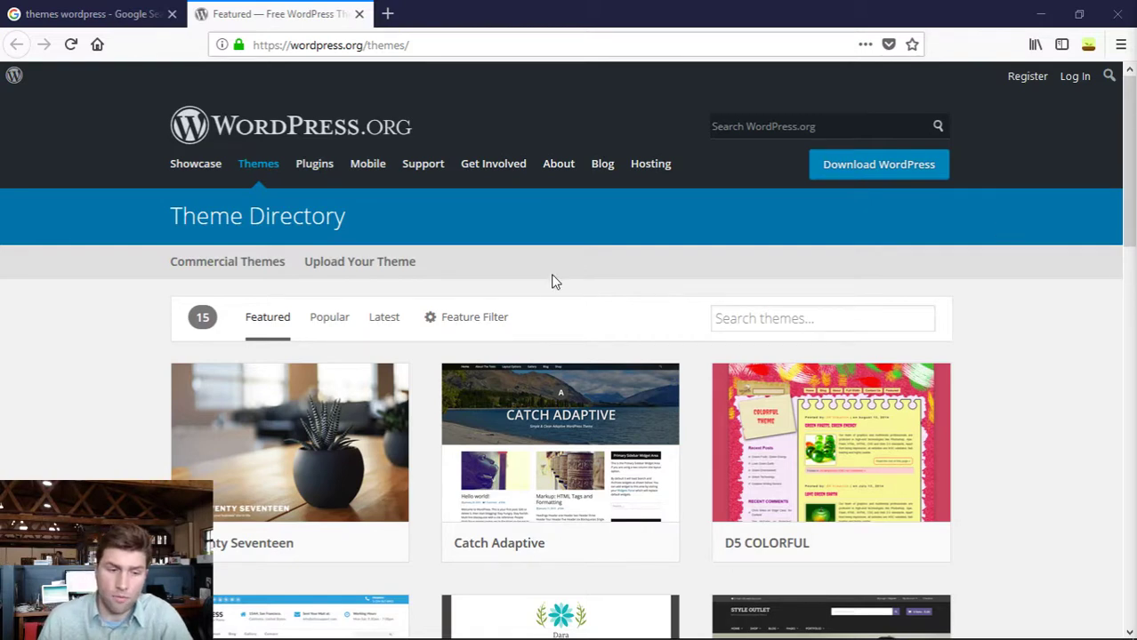
- Open themeisle.com in a new browser tab
click(389, 13)
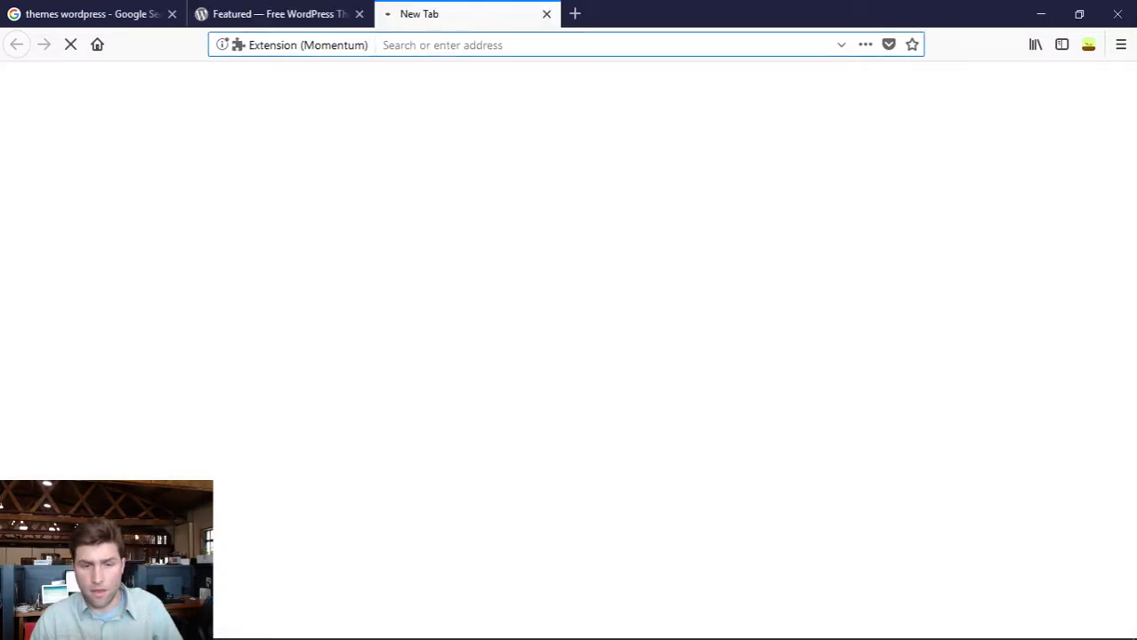
text(themeisles)
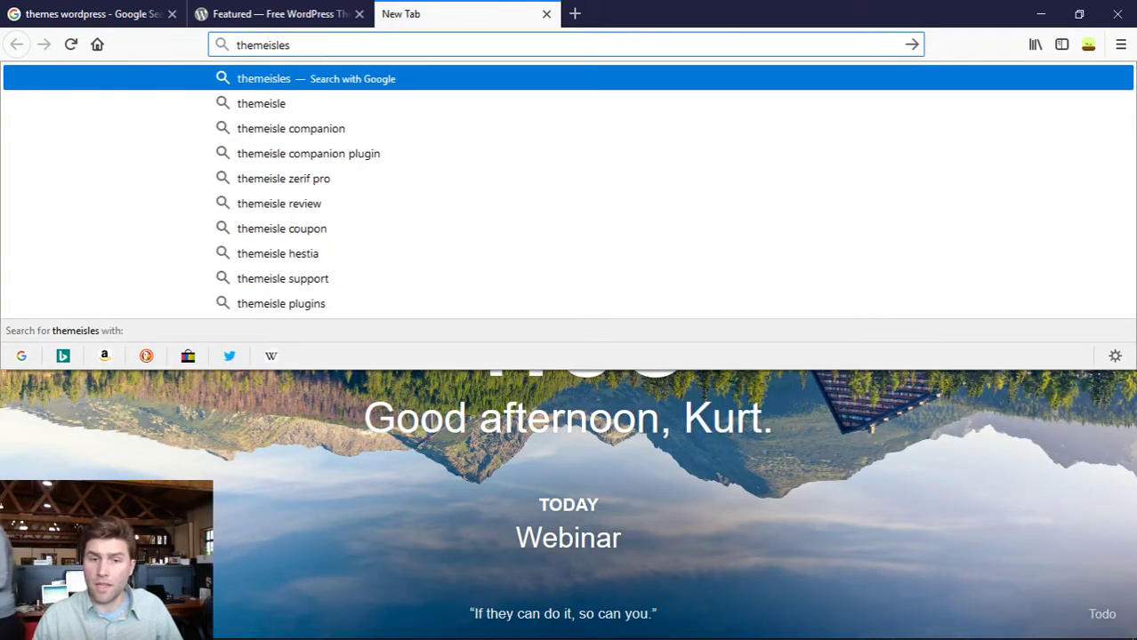
key(BackSpace)
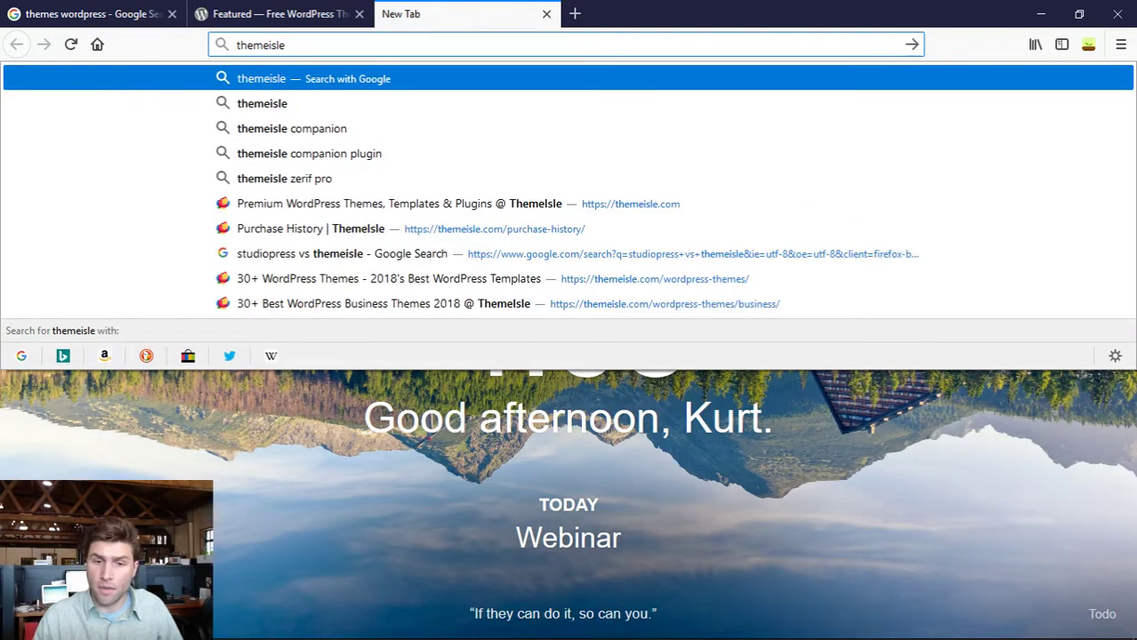
text(.com)
key(Return)
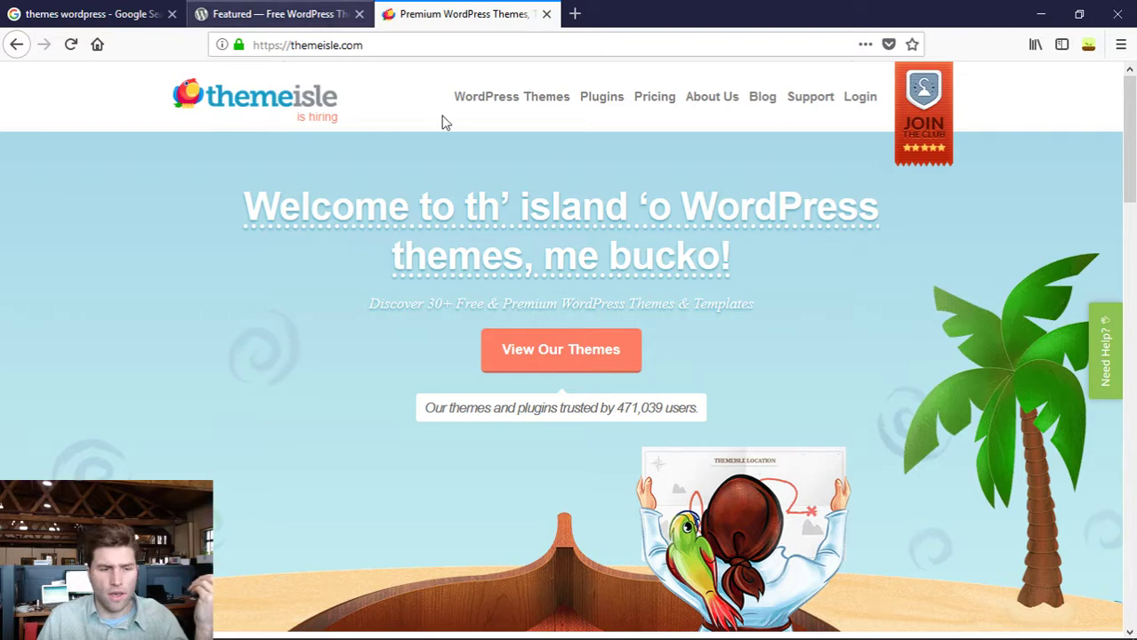
- Open ThemeIsle's WordPress Themes catalogue and examine the premium themes offered there
click(495, 101)
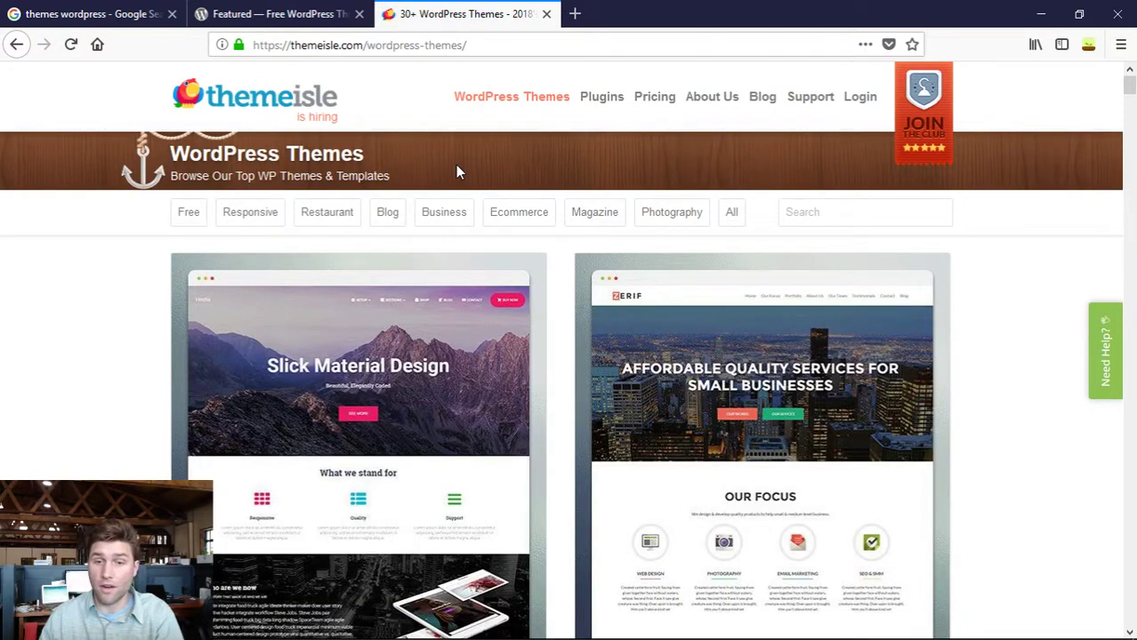
scroll(846, 342, down, 3)
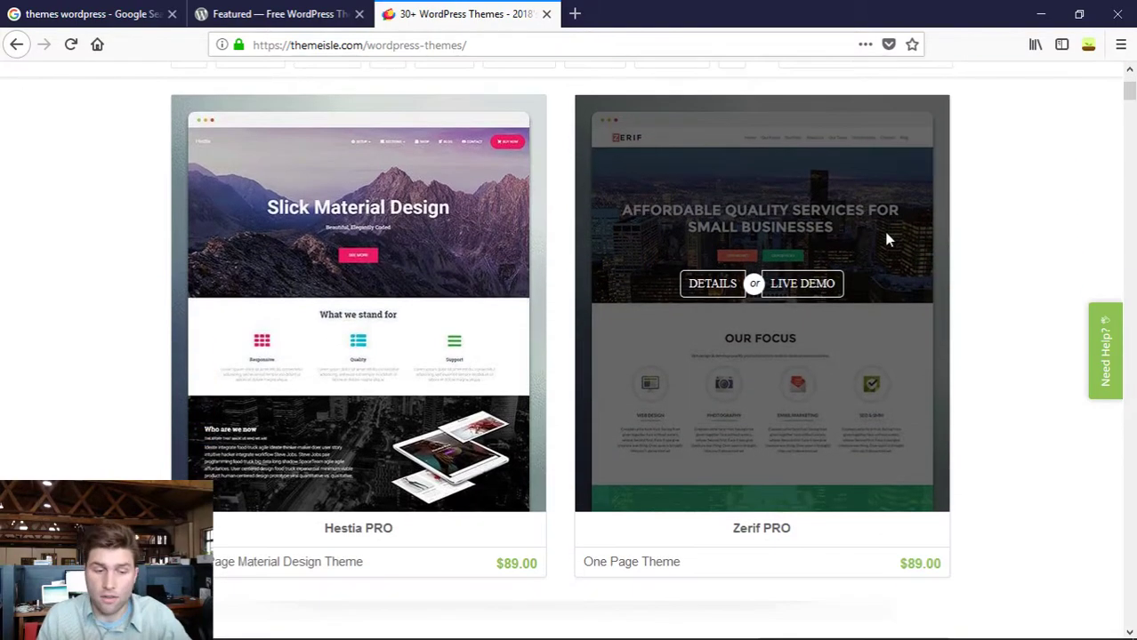
scroll(886, 258, up, 1)
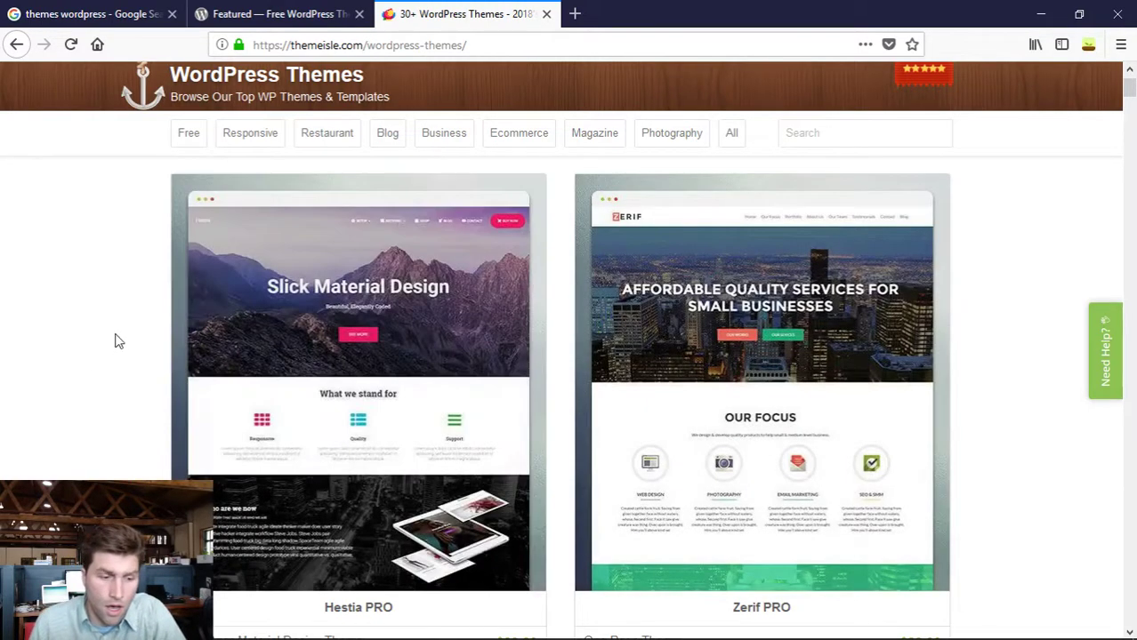
scroll(98, 400, up, 1)
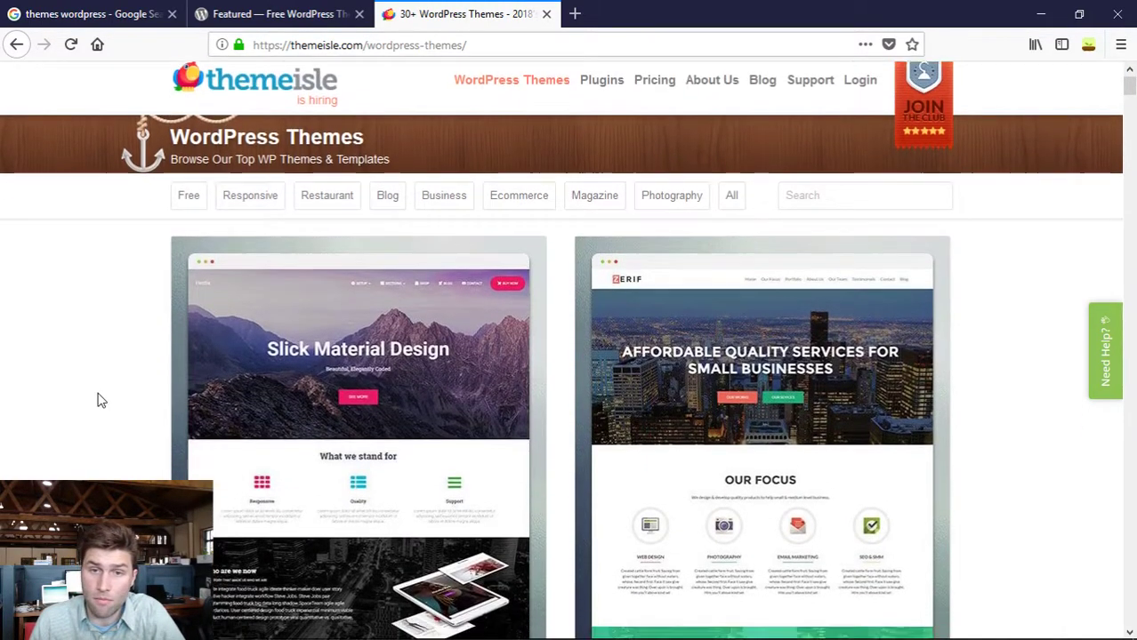
scroll(99, 400, down, 1)
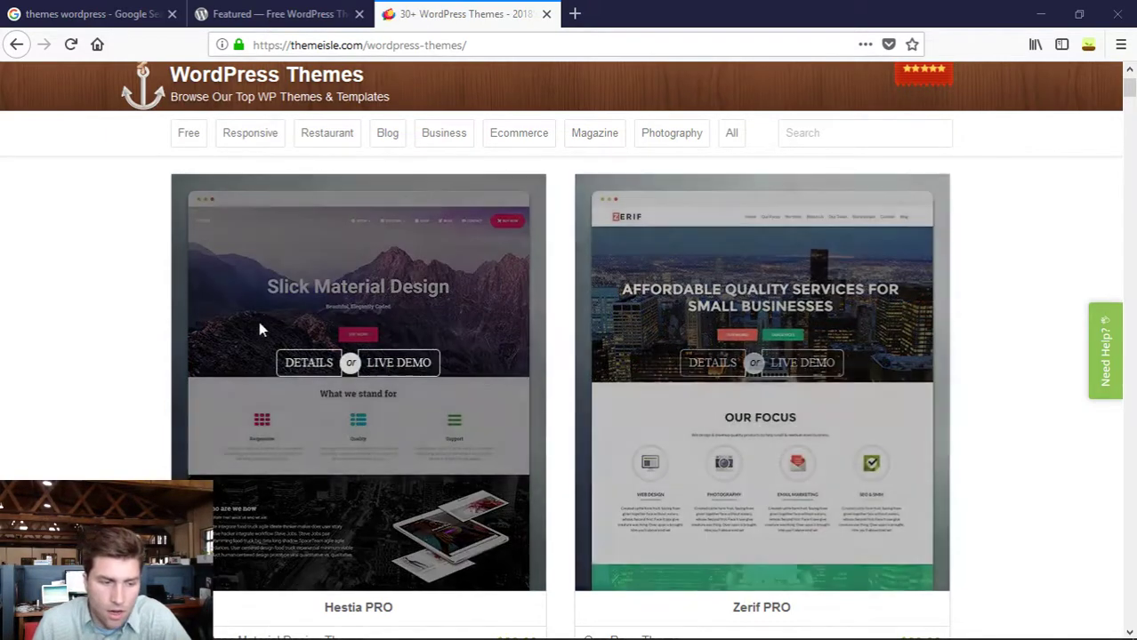
scroll(92, 386, down, 4)
scroll(127, 436, up, 1)
scroll(127, 436, up, 3)
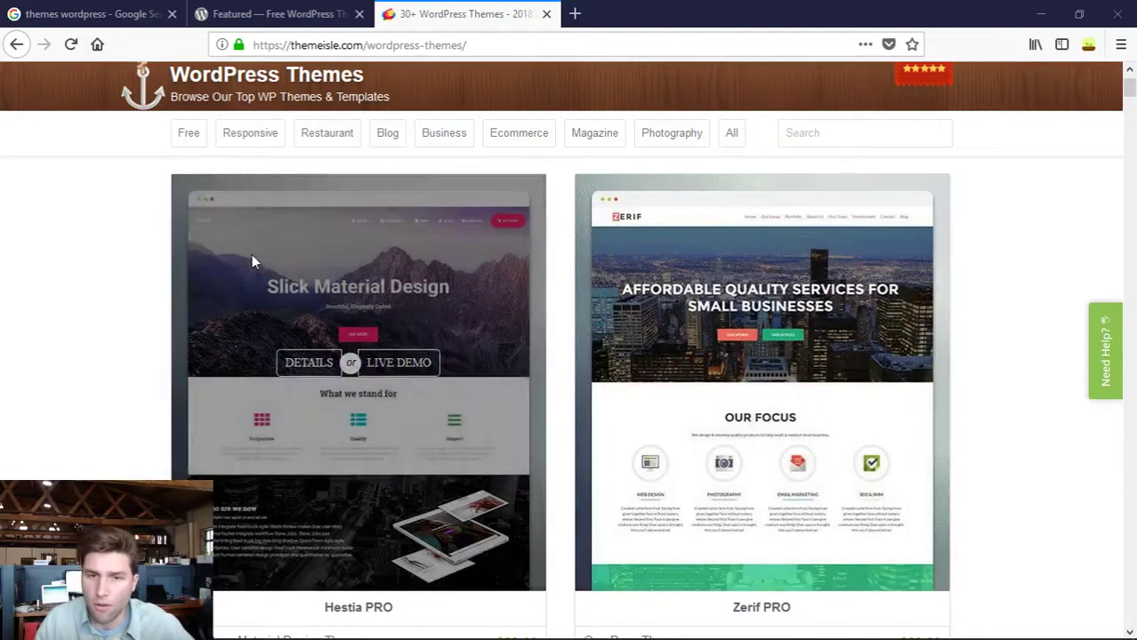
- Open ThemeIsle's pricing page and compare the Essential, Business and VIP membership plans and their prices
scroll(253, 258, up, 1)
click(673, 102)
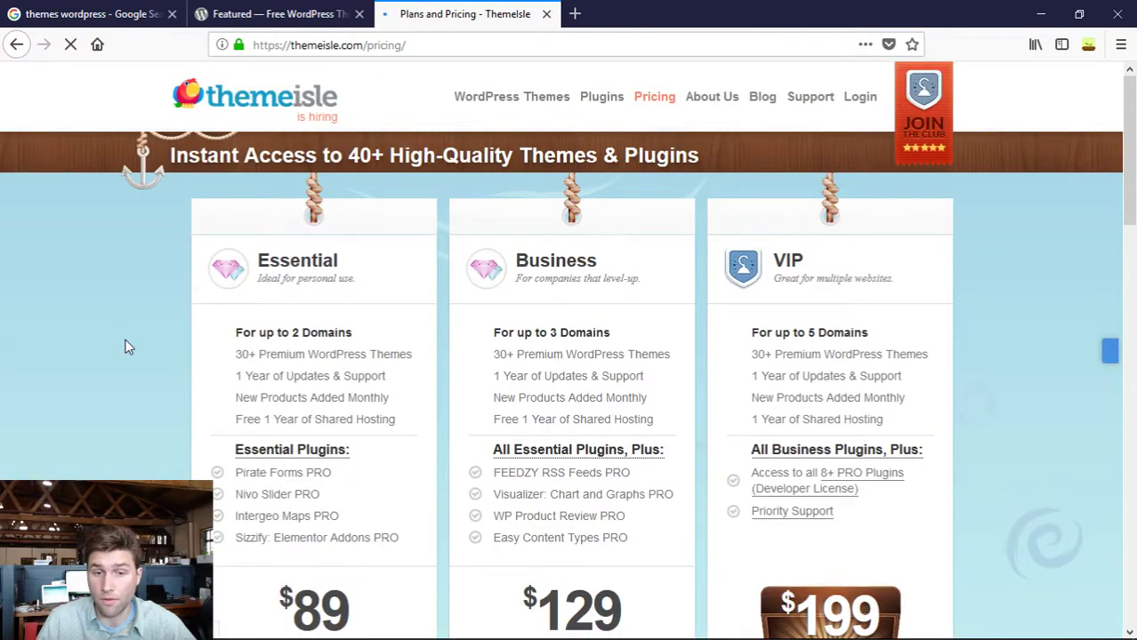
scroll(165, 351, down, 1)
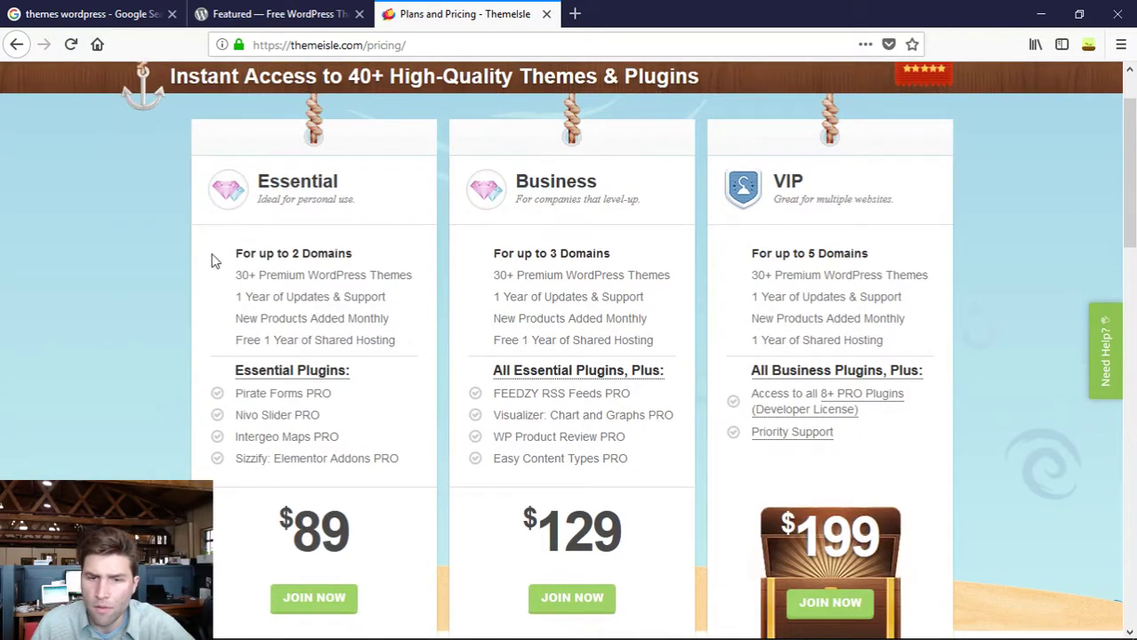
drag(298, 516, 419, 518)
click(361, 541)
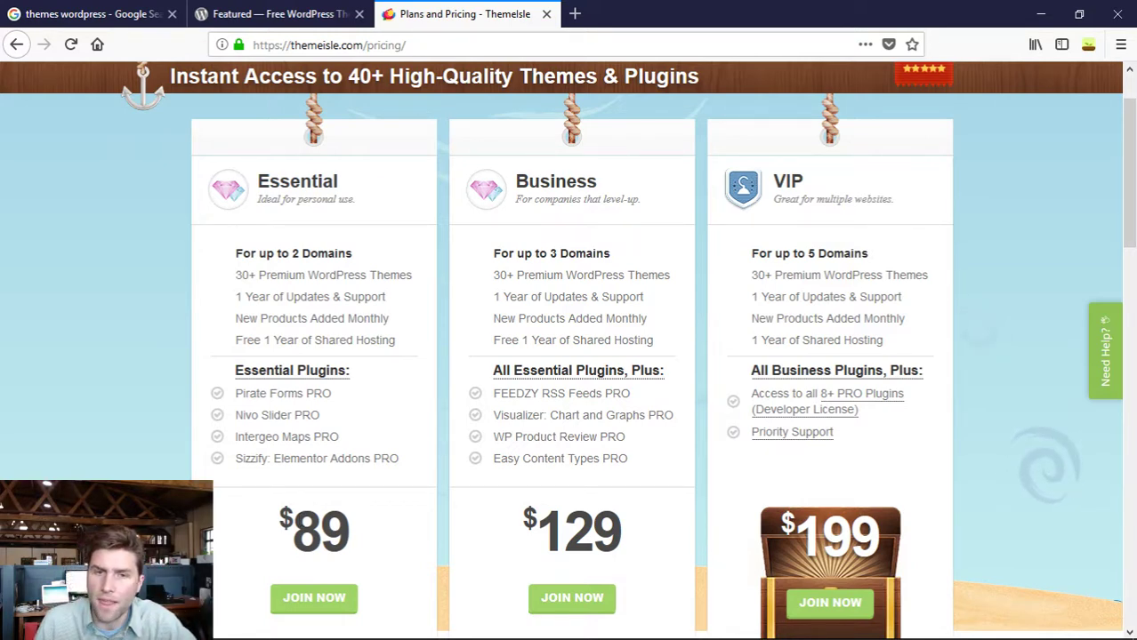
scroll(508, 471, up, 2)
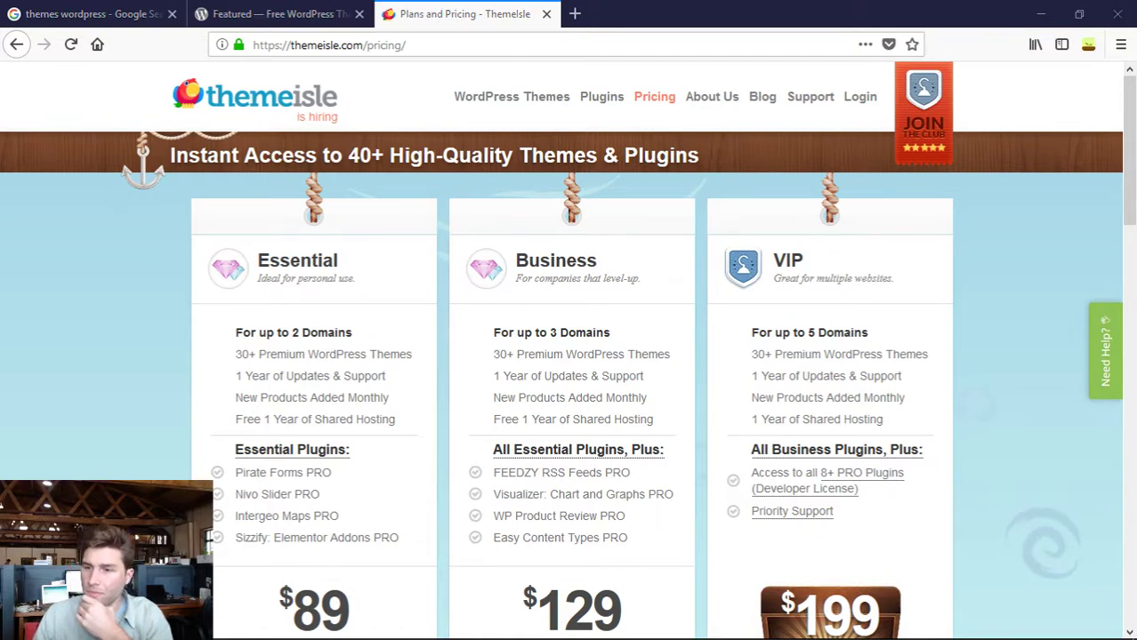
- Search Google for "themeforest", open the ThemeForest site from the results in its own tab, and close the search tab
click(383, 45)
text(theme)
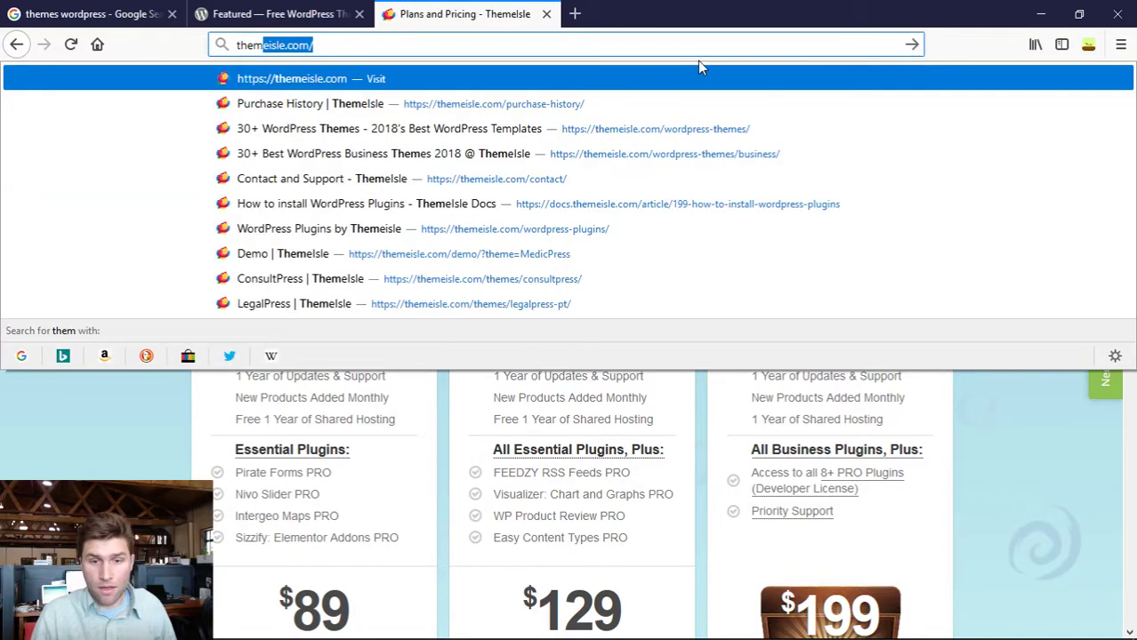
text(ff)
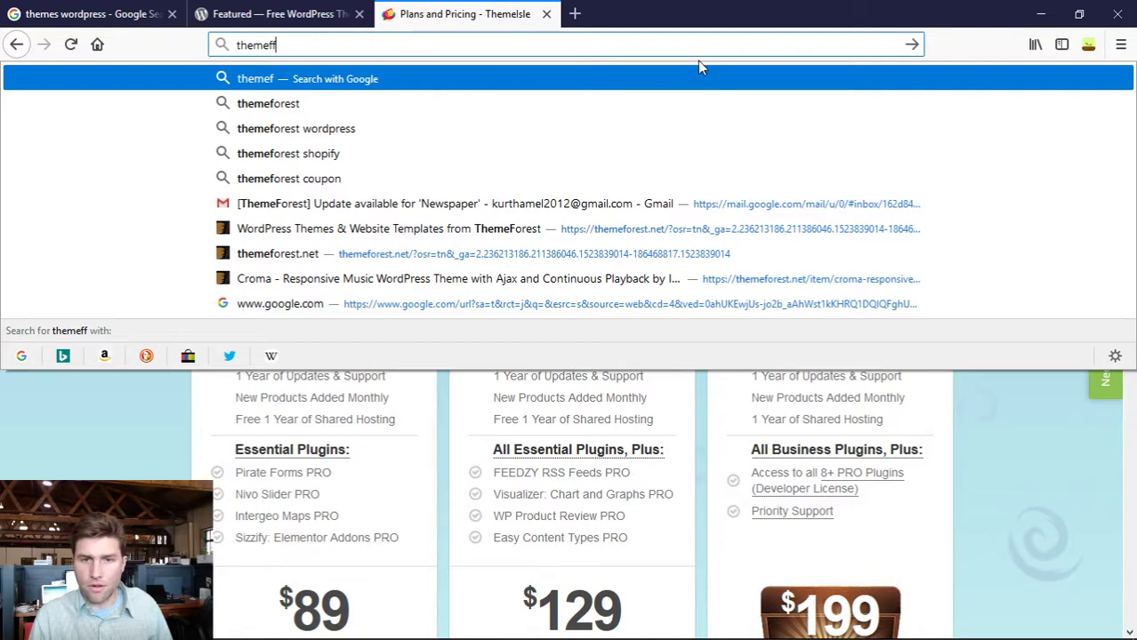
text(p)
key(BackSpace)
key(BackSpace)
text(orest)
key(Return)
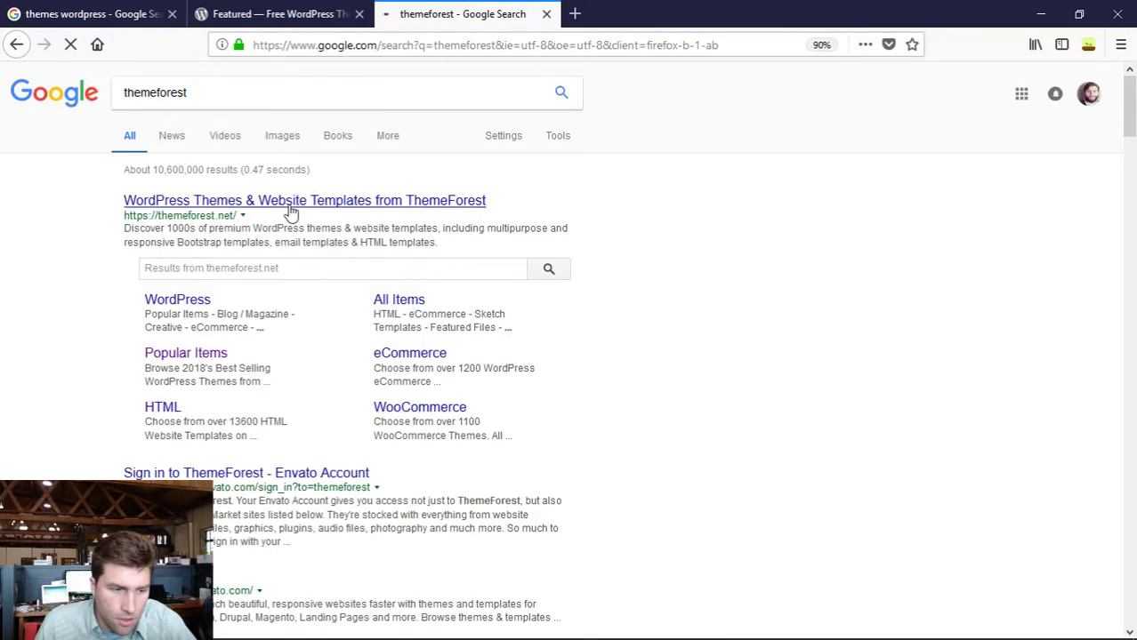
click(290, 197)
click(547, 14)
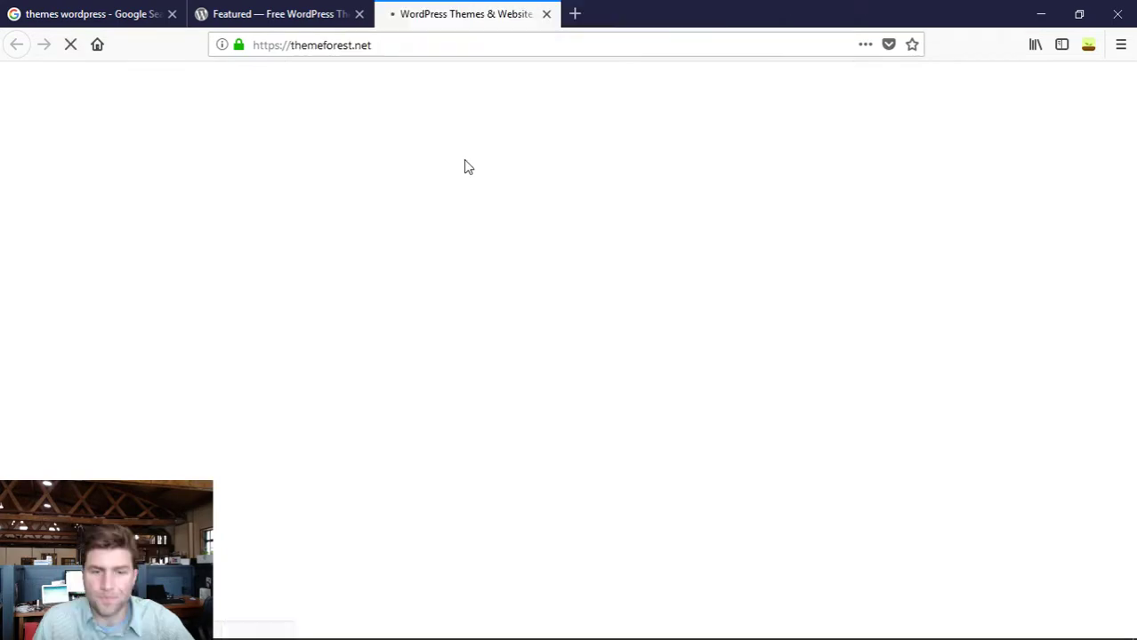
mouse_move(469, 180)
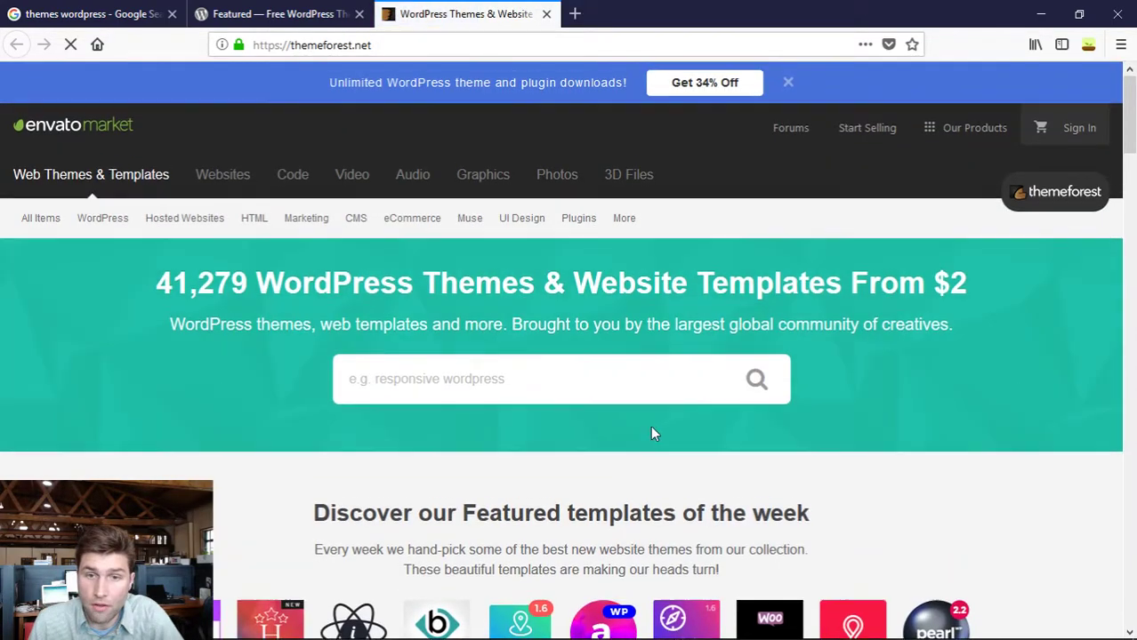
- Look over the featured and newest themes and templates on the ThemeForest home page
scroll(598, 399, down, 4)
scroll(562, 336, down, 3)
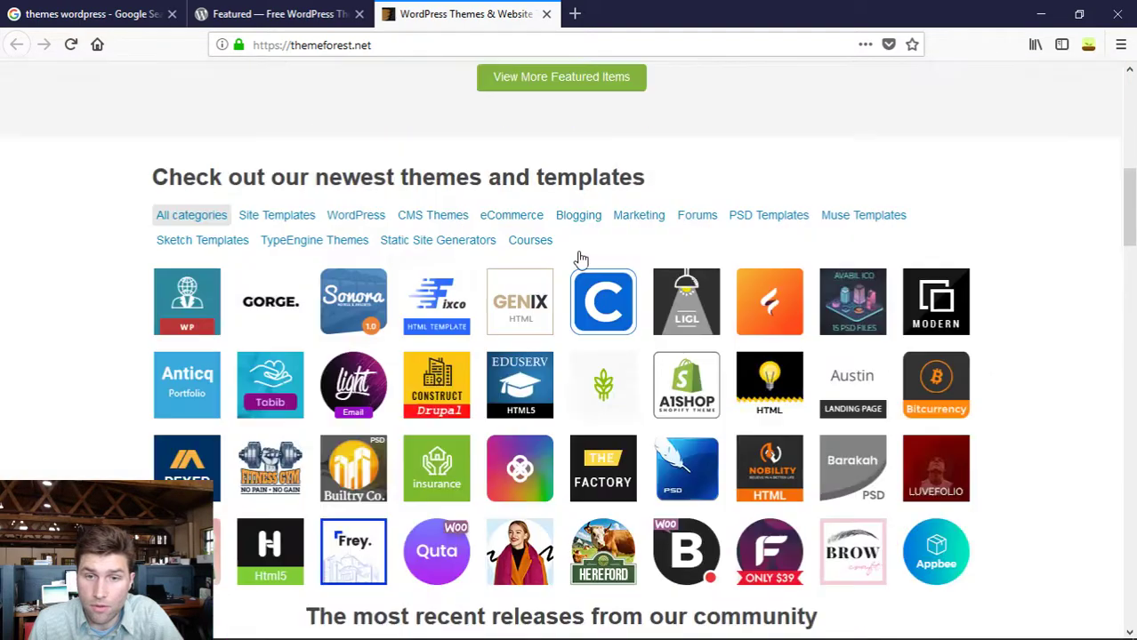
scroll(827, 399, up, 4)
scroll(564, 372, up, 3)
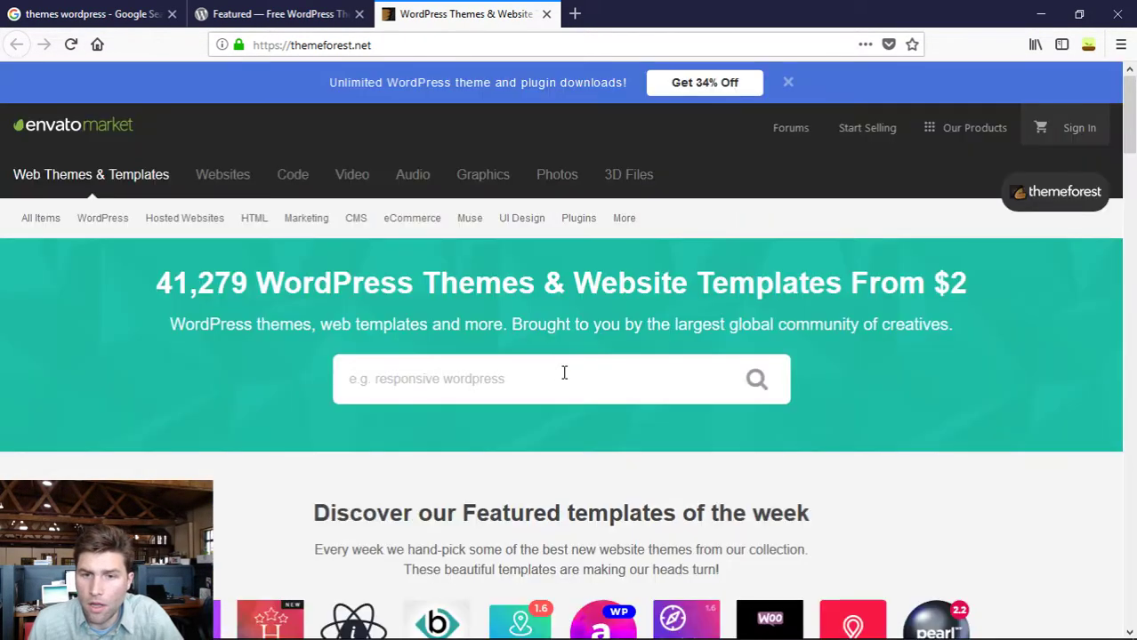
click(562, 375)
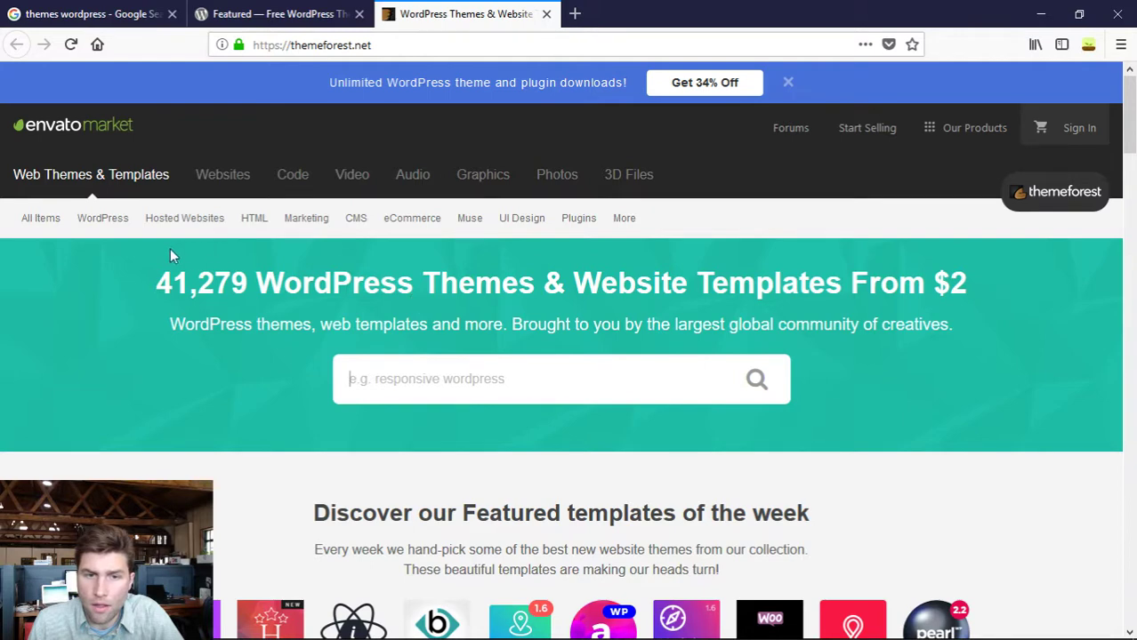
- Open ThemeForest's WordPress category and examine its subcategories, listed themes and prices
click(98, 230)
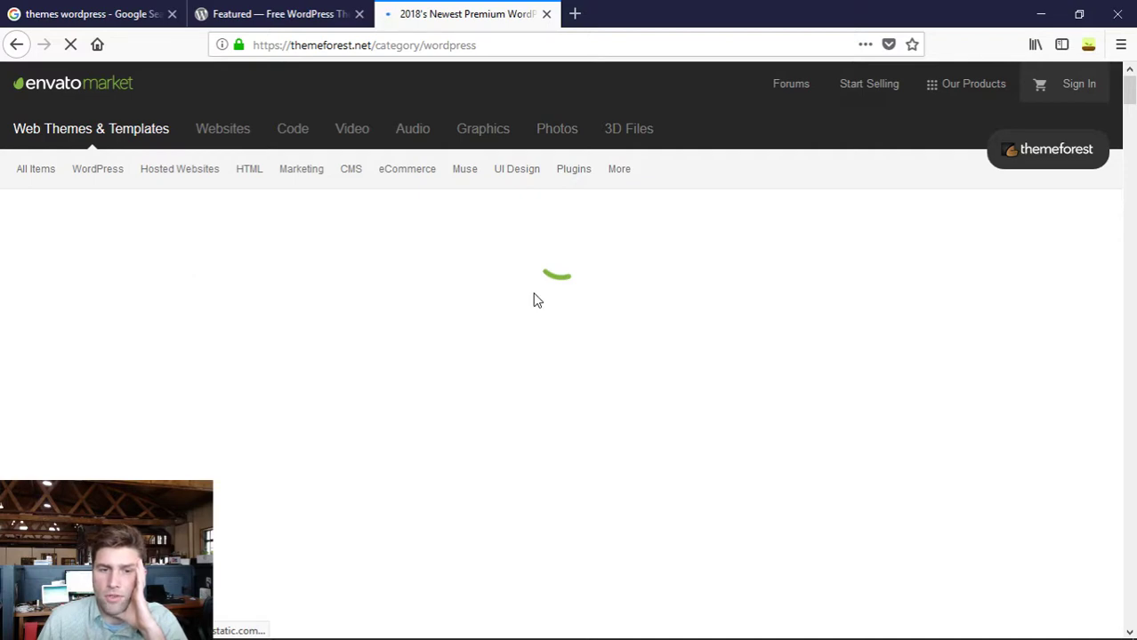
scroll(748, 309, down, 5)
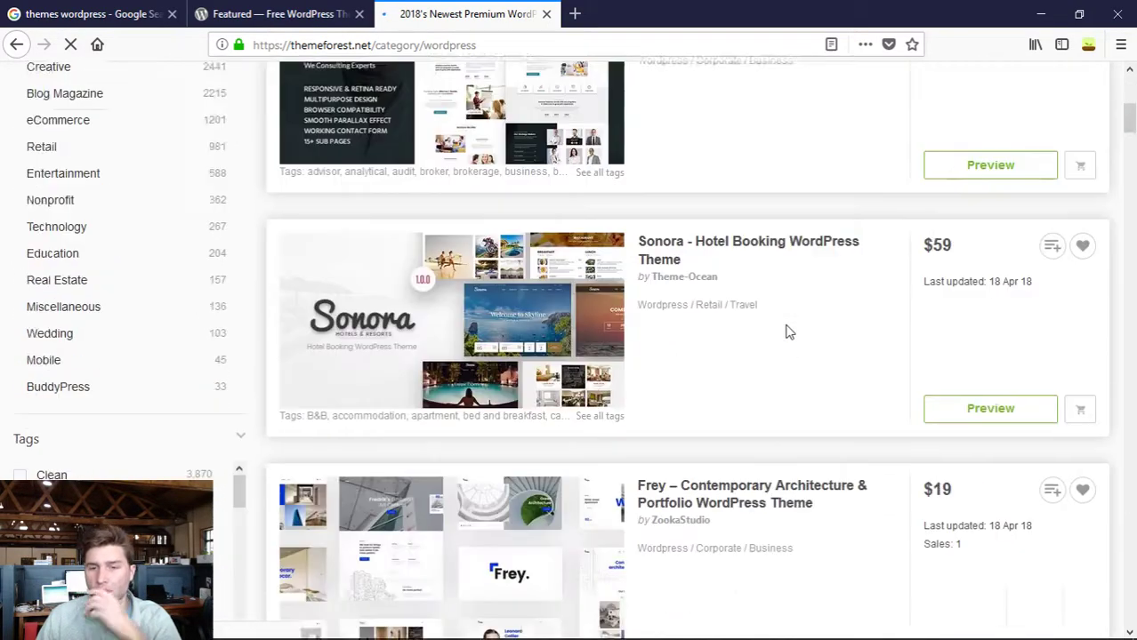
scroll(842, 452, up, 6)
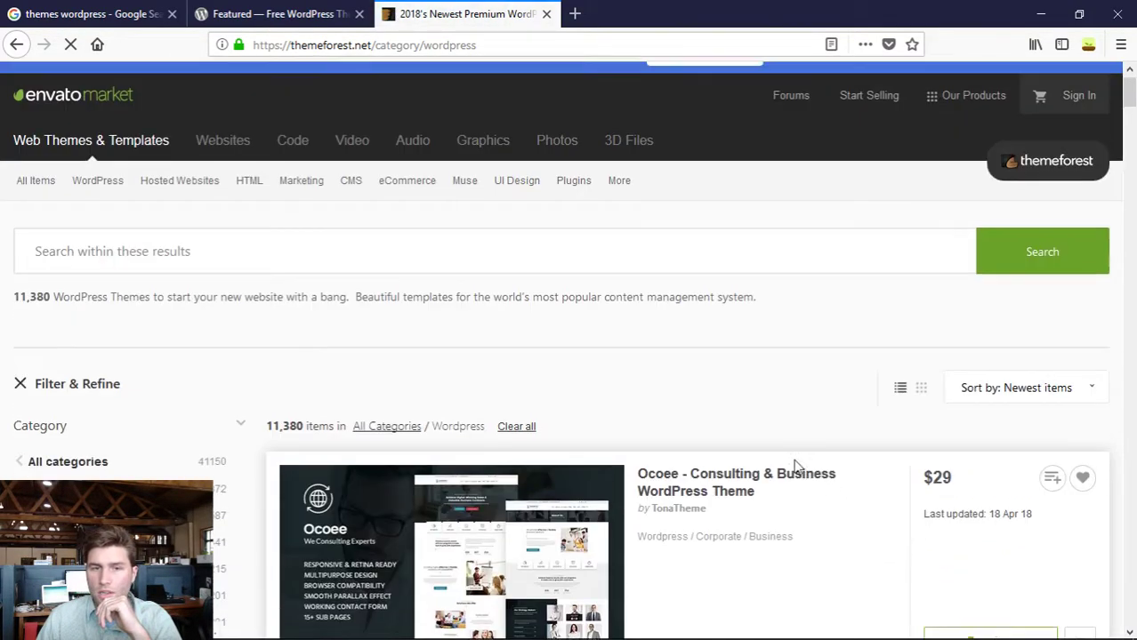
scroll(796, 466, up, 1)
scroll(338, 488, down, 3)
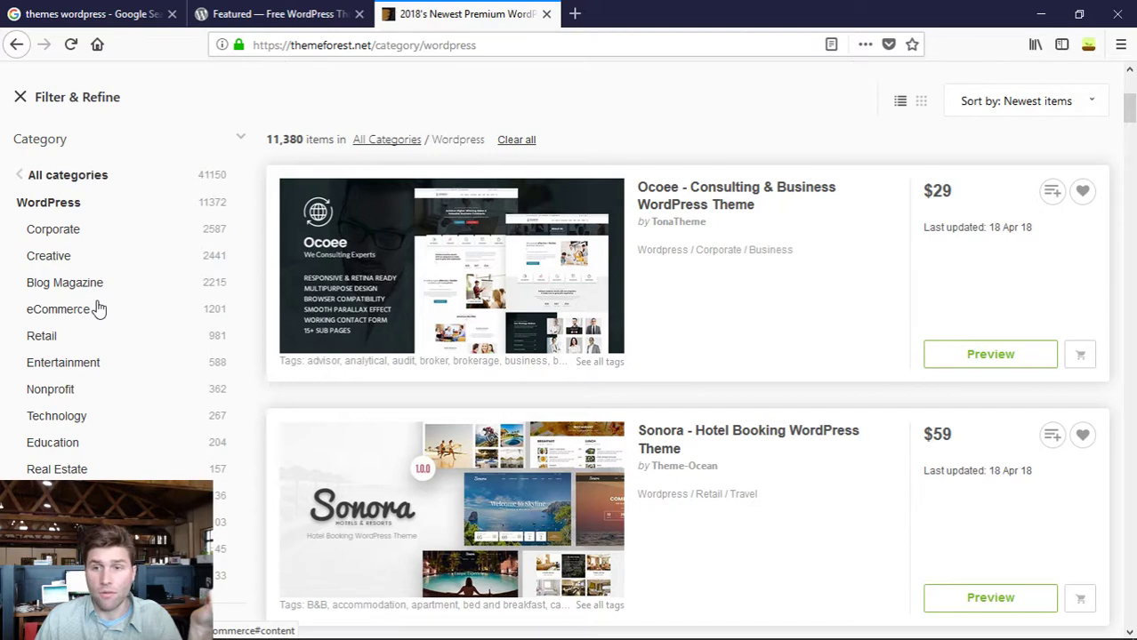
scroll(642, 363, down, 2)
scroll(654, 379, up, 1)
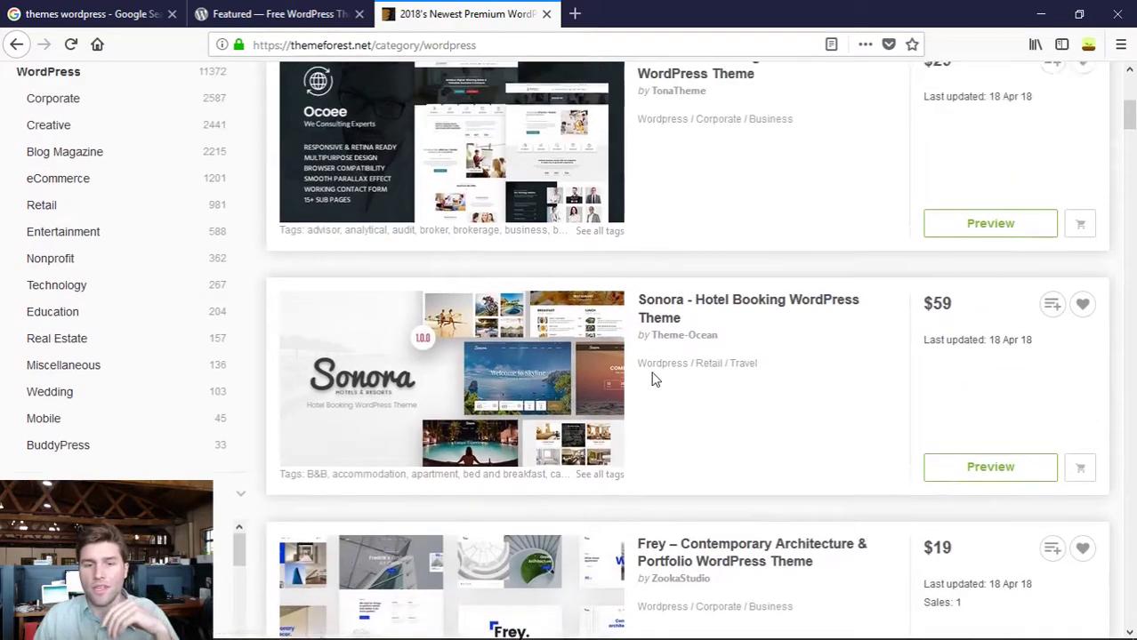
scroll(658, 378, up, 5)
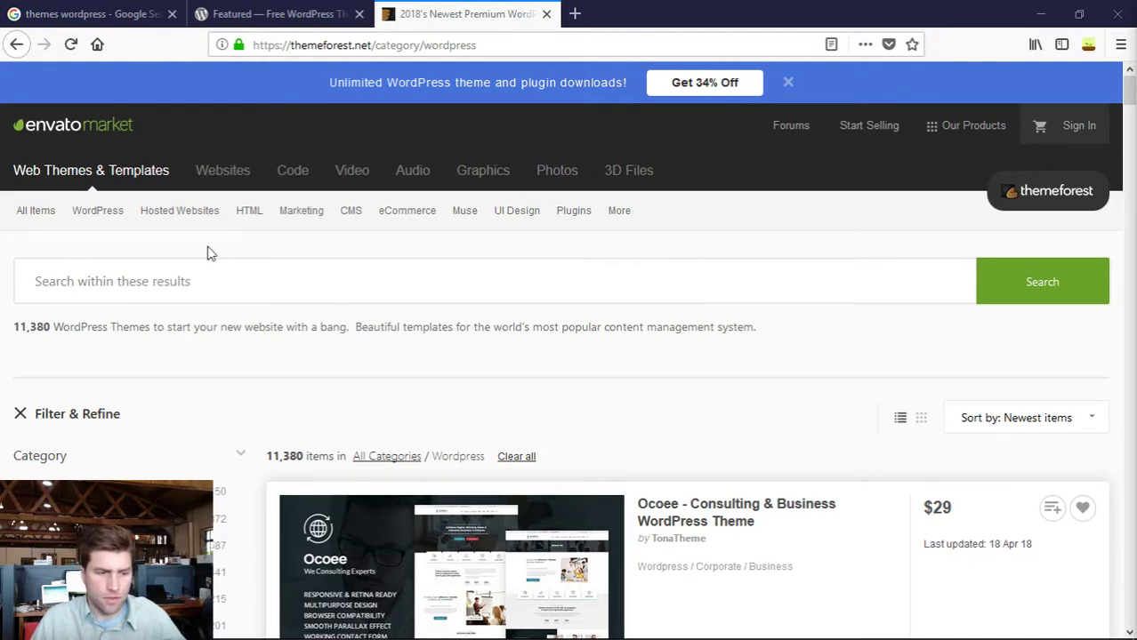
- Search the WordPress themes for "croma" and open the item page of the Croma responsive music theme
click(235, 284)
text(croma)
key(Return)
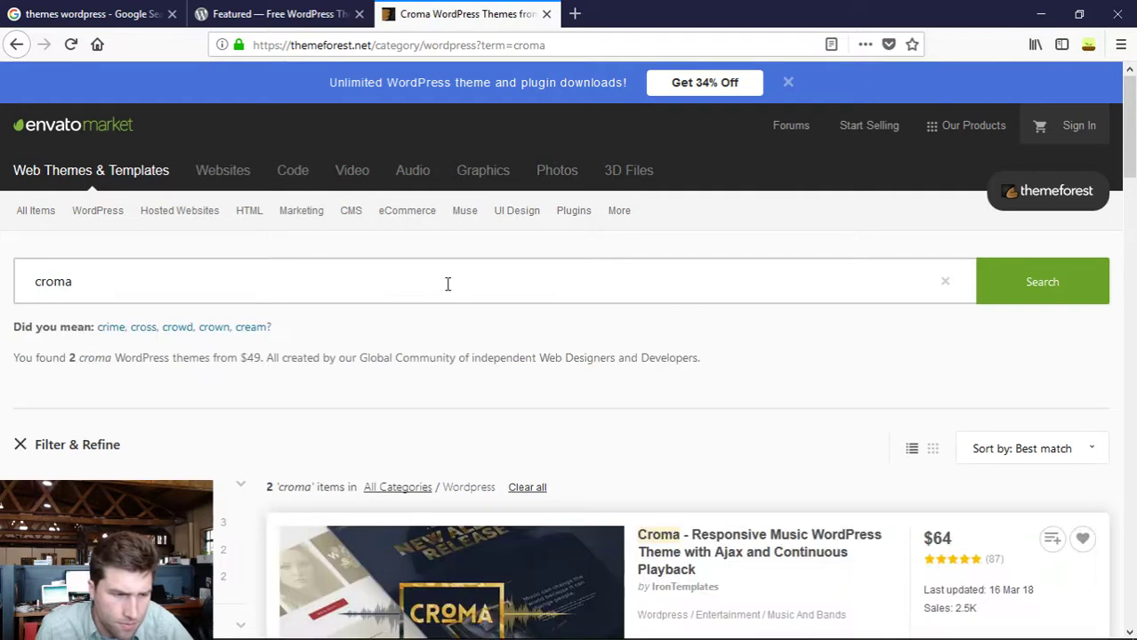
scroll(685, 394, down, 2)
click(738, 399)
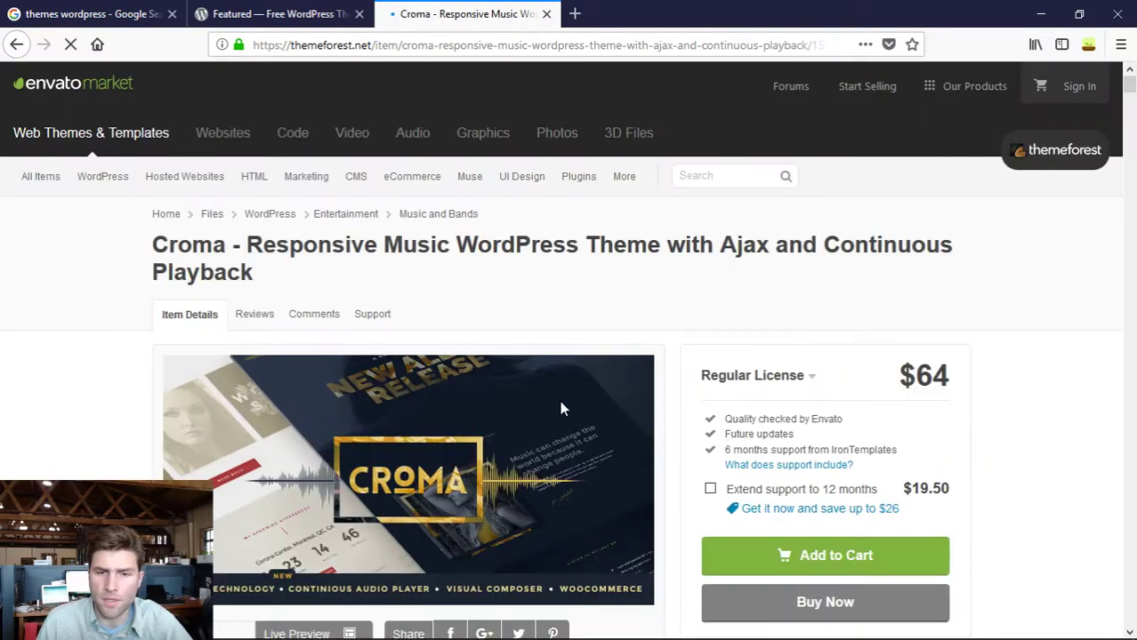
scroll(670, 348, down, 4)
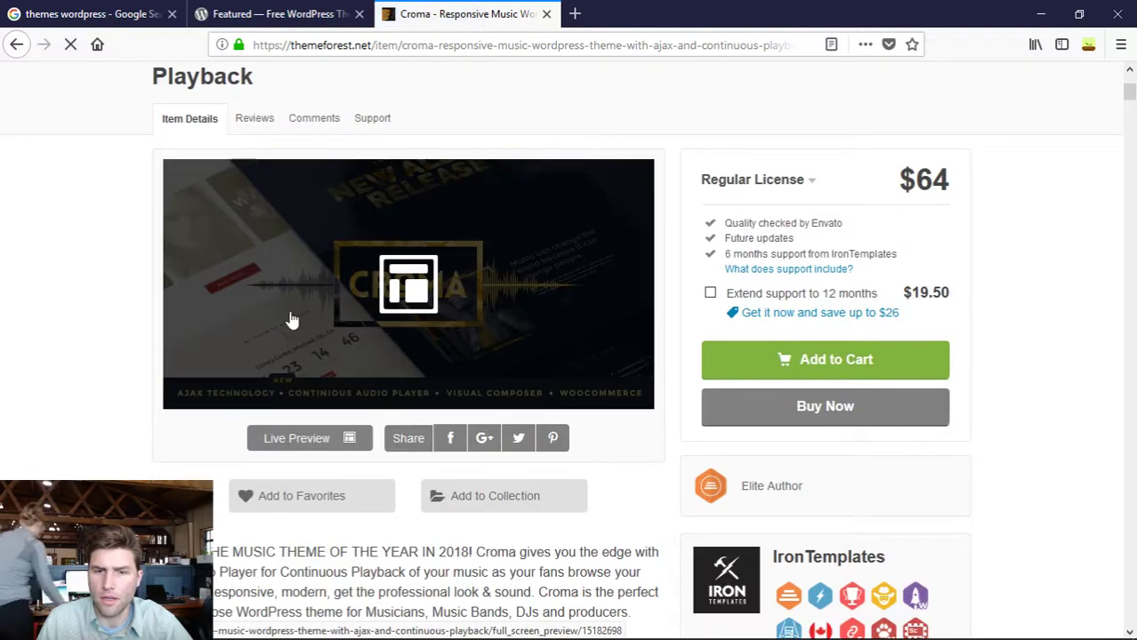
- Open the live preview of the Croma theme and look through its available demo sites
scroll(98, 349, down, 2)
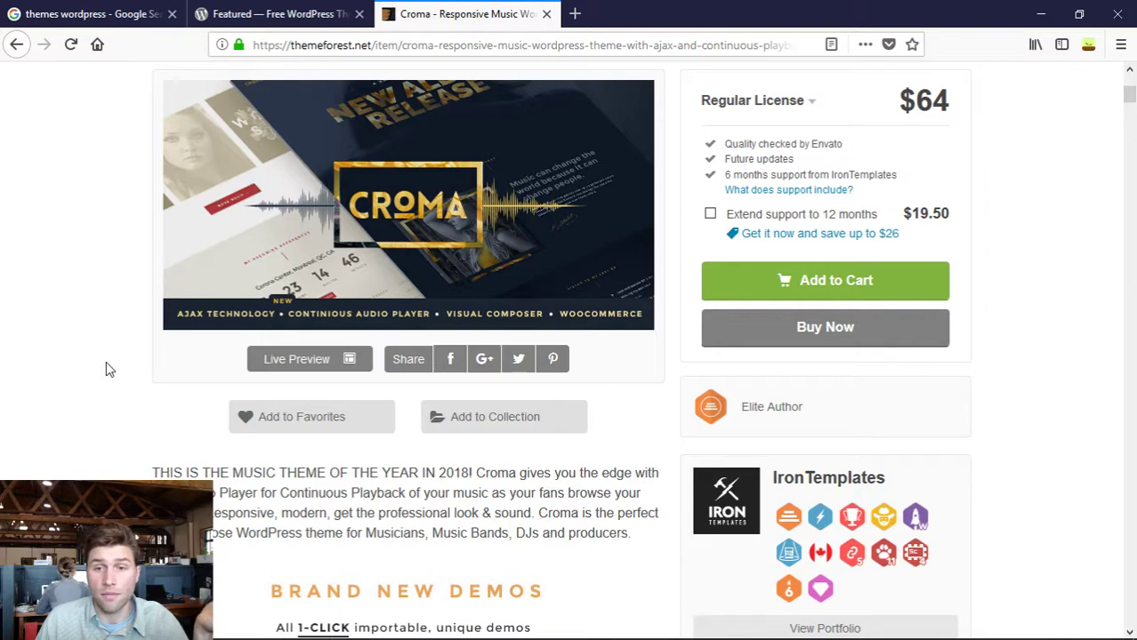
scroll(399, 316, up, 3)
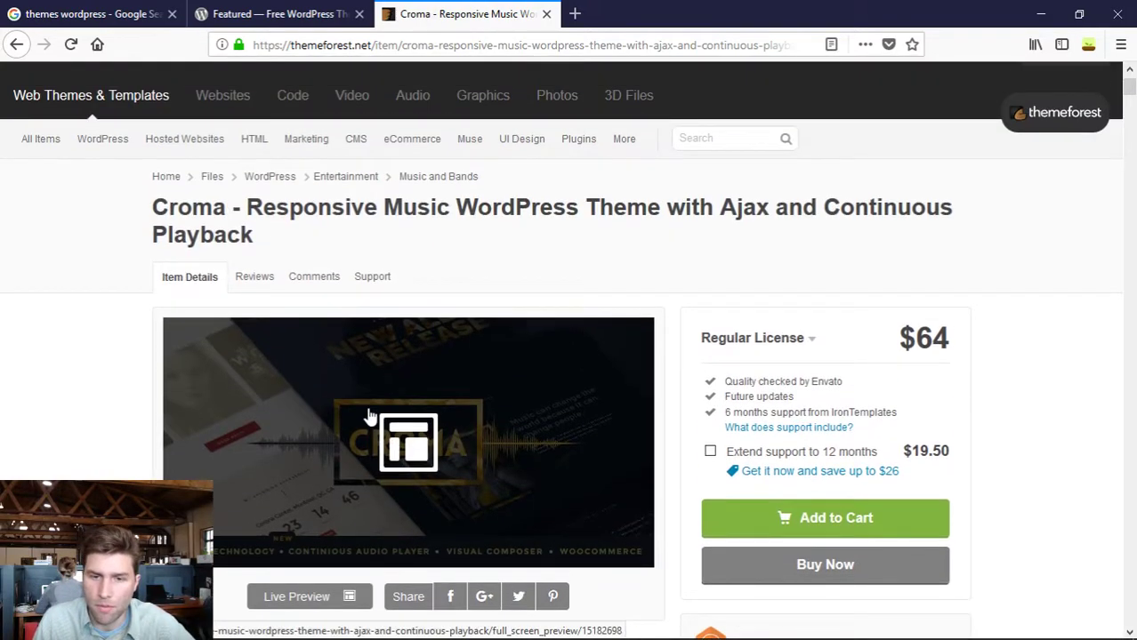
scroll(452, 253, down, 3)
click(363, 371)
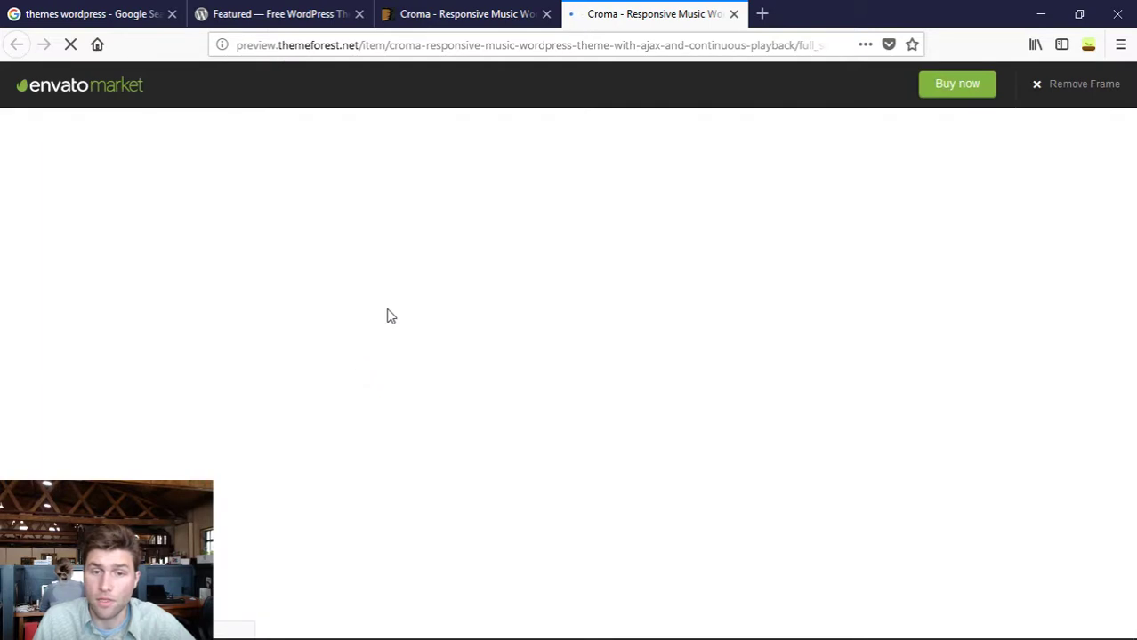
scroll(577, 383, down, 2)
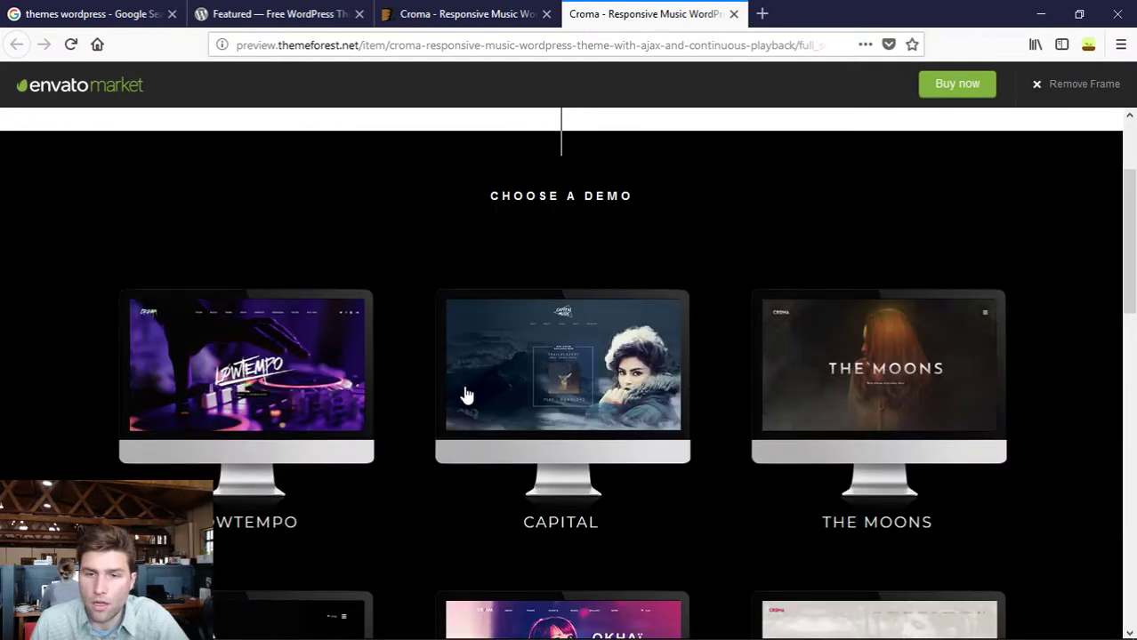
scroll(633, 399, up, 1)
scroll(807, 393, down, 9)
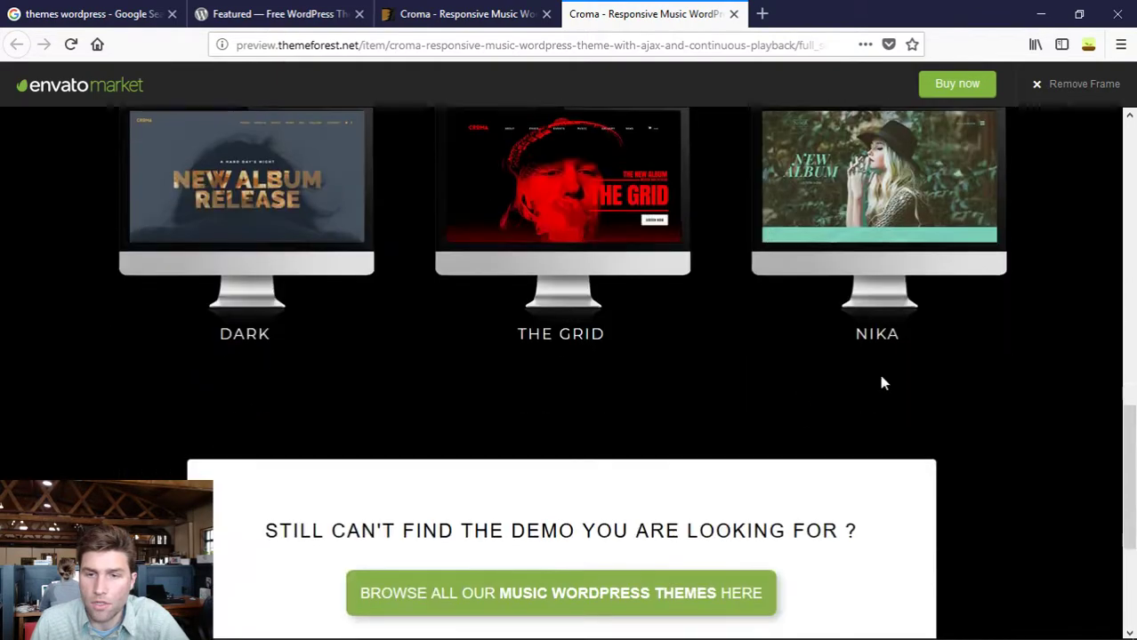
scroll(429, 411, up, 8)
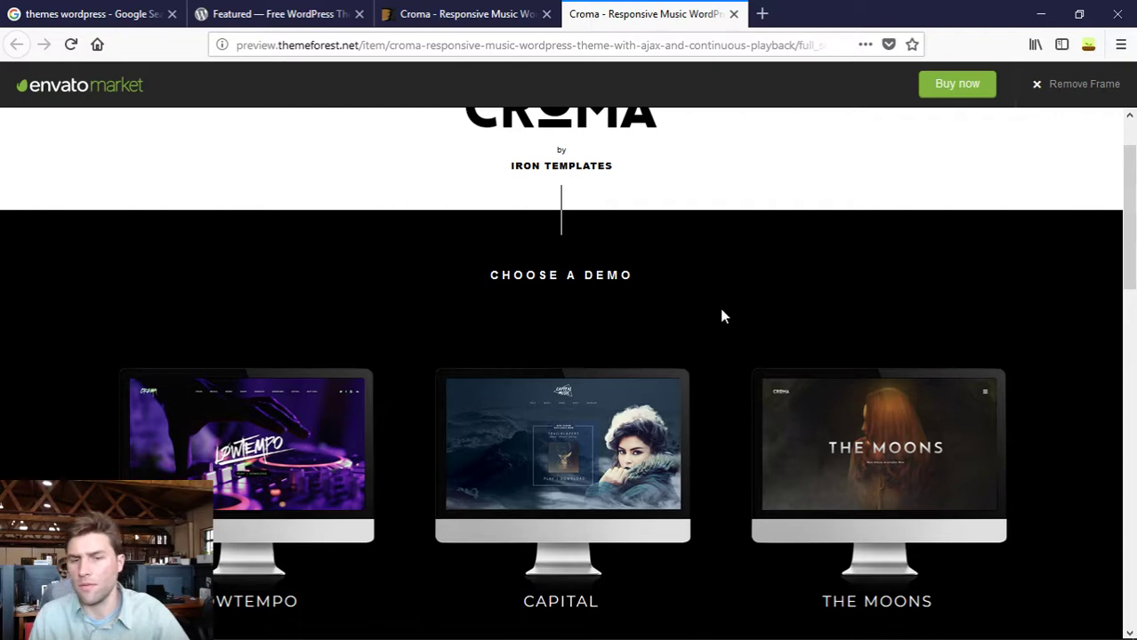
scroll(680, 341, up, 1)
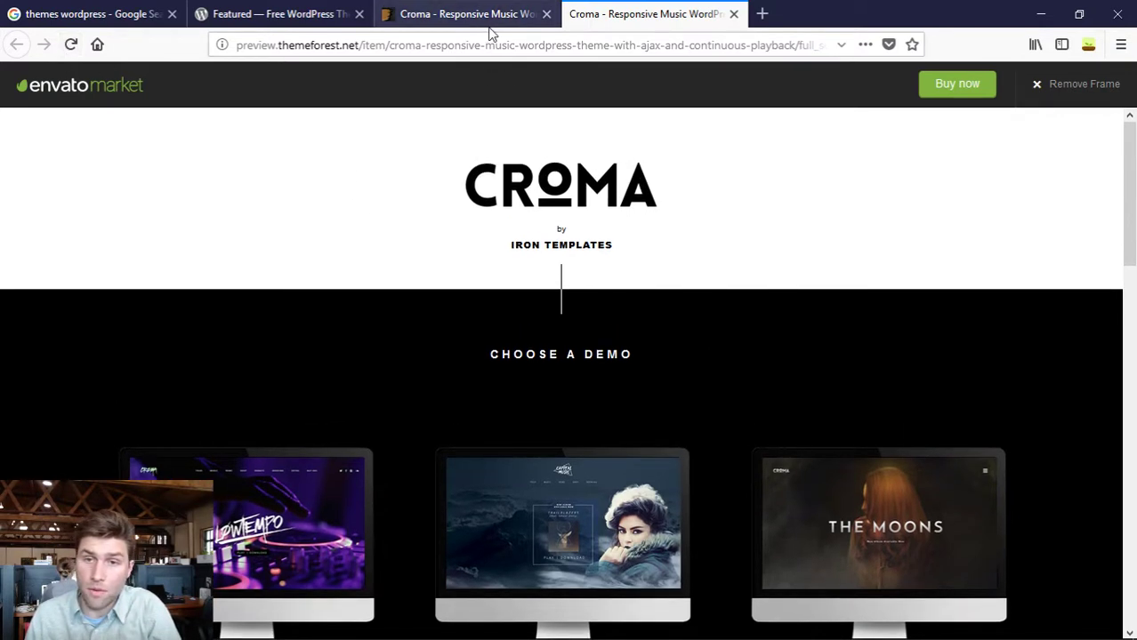
- Return to the Croma item page, check its regular licence price and support terms, and close the live preview
click(488, 33)
scroll(602, 354, up, 3)
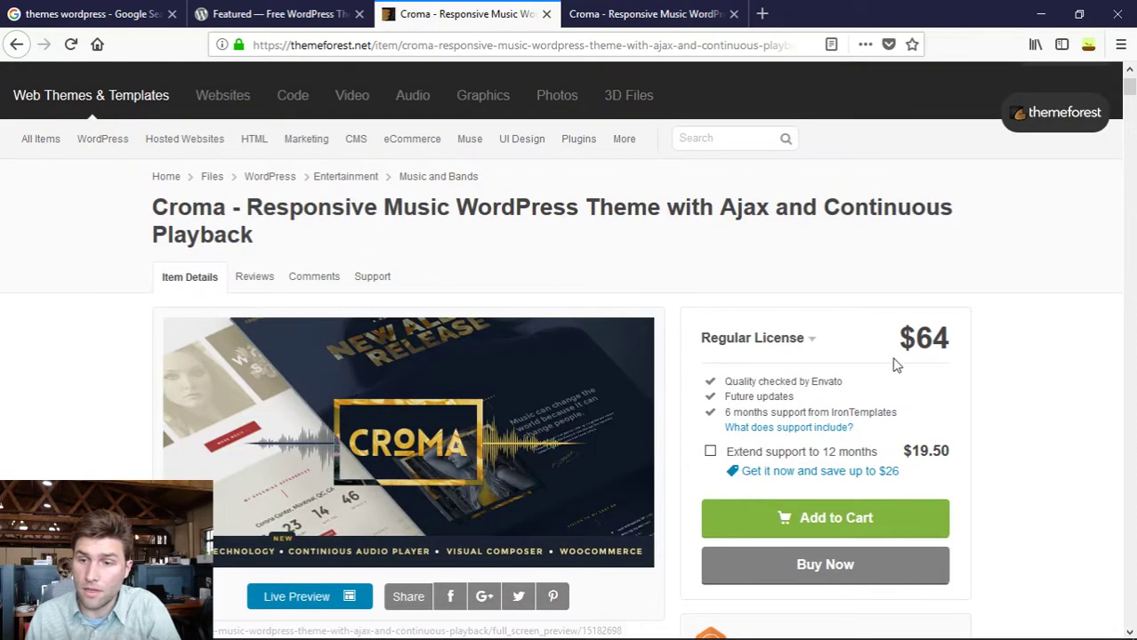
drag(896, 364, 990, 350)
click(939, 356)
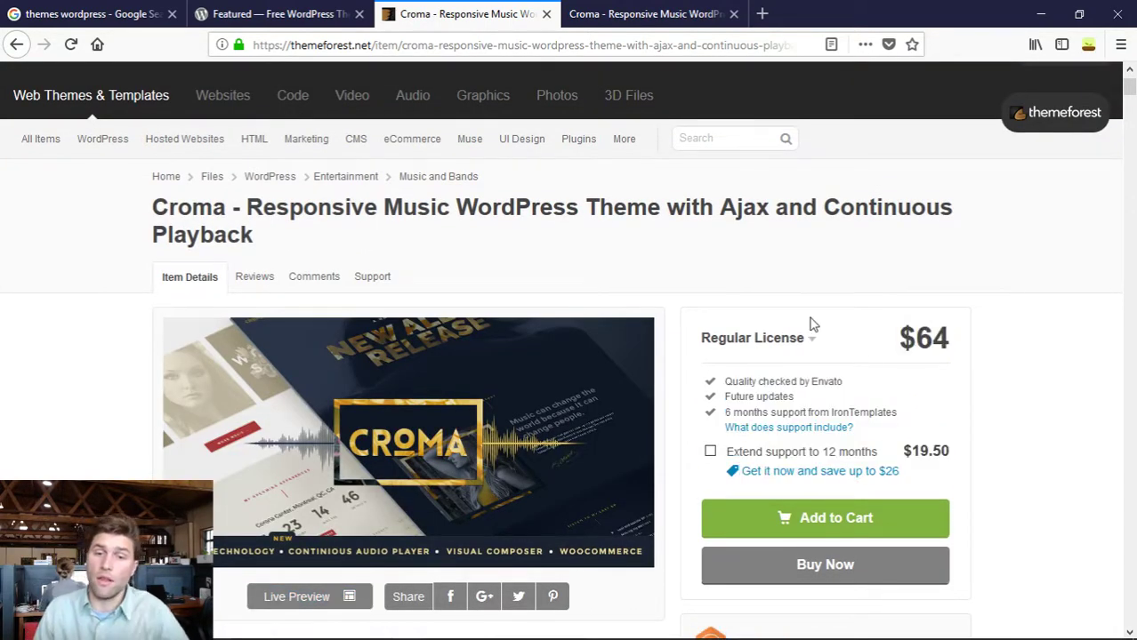
click(733, 15)
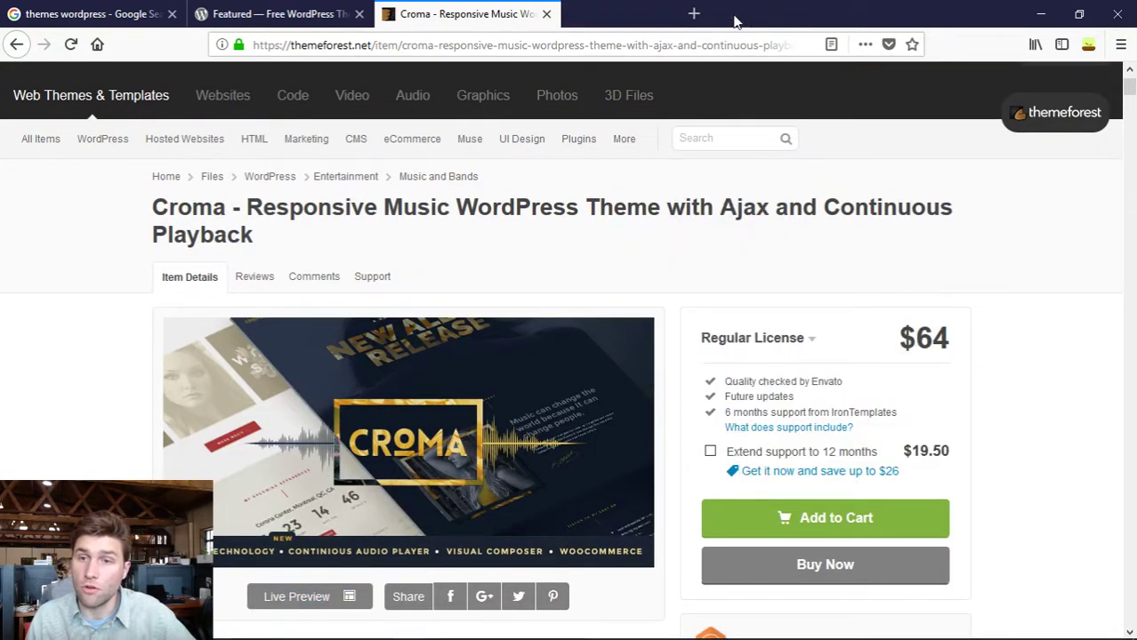
scroll(841, 325, down, 2)
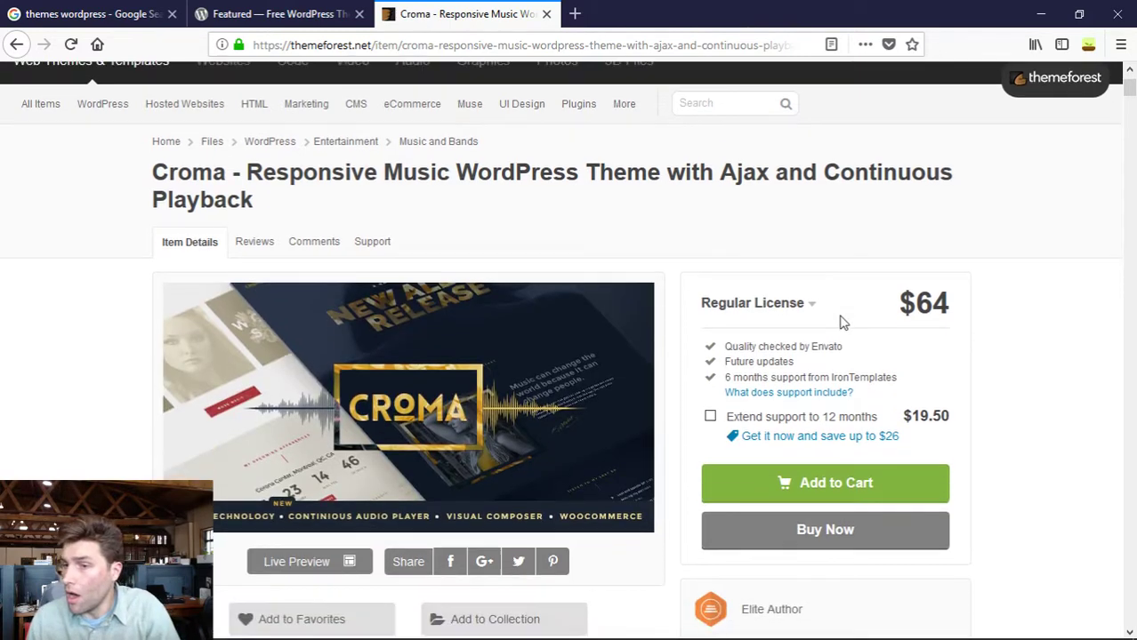
scroll(840, 325, up, 3)
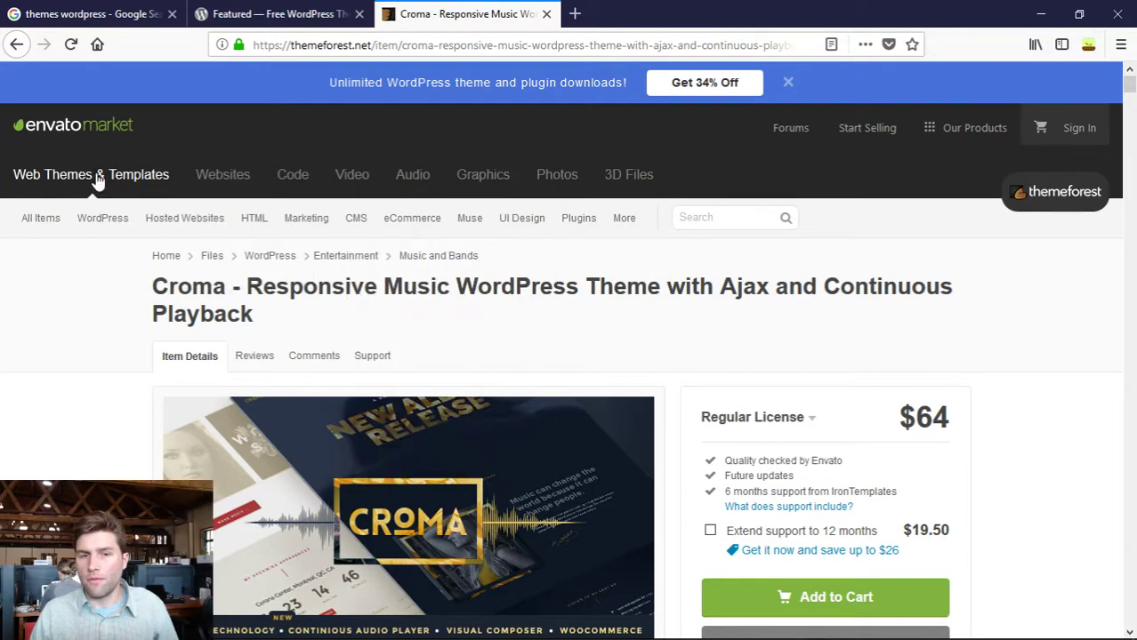
- Search all ThemeForest items for "newspaper" and open the item page of tagDiv's Newspaper theme
click(39, 221)
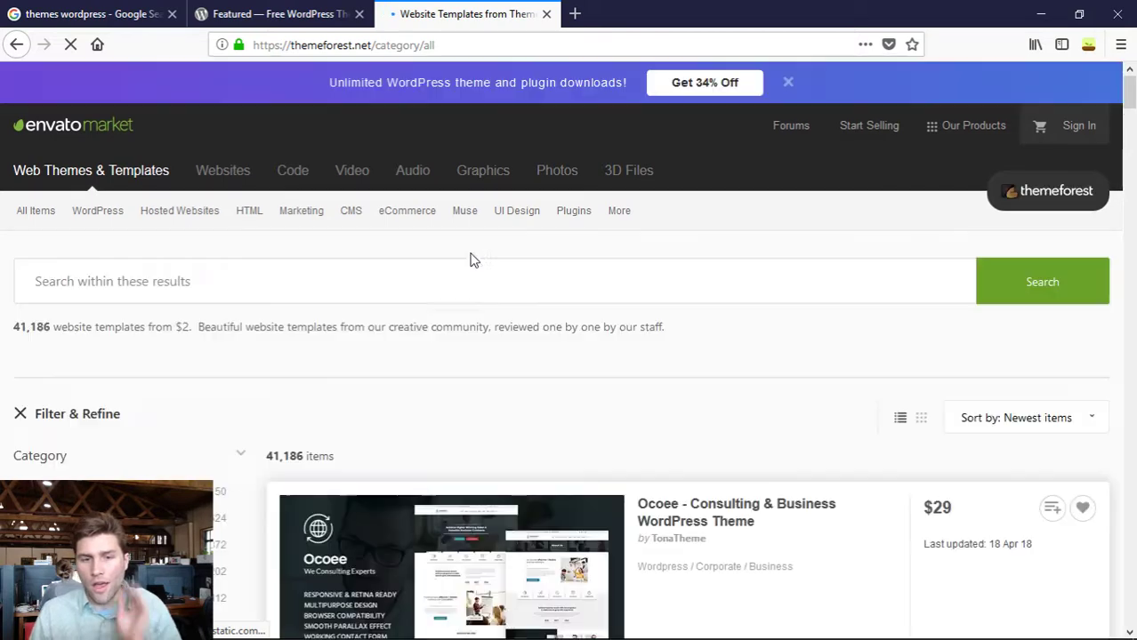
click(251, 295)
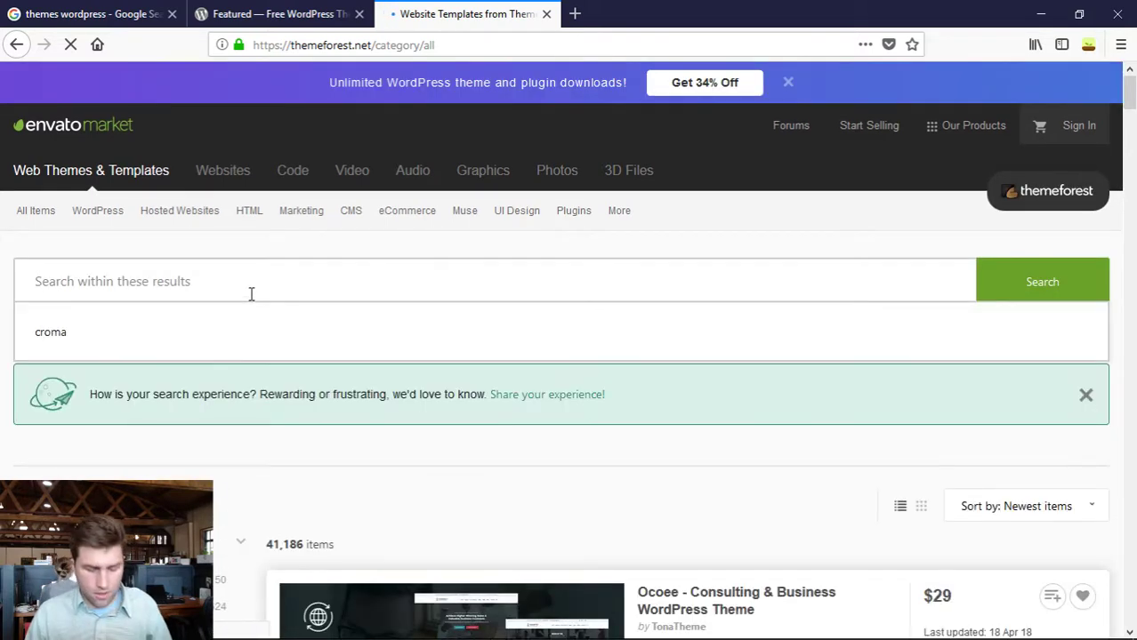
text(newspaper)
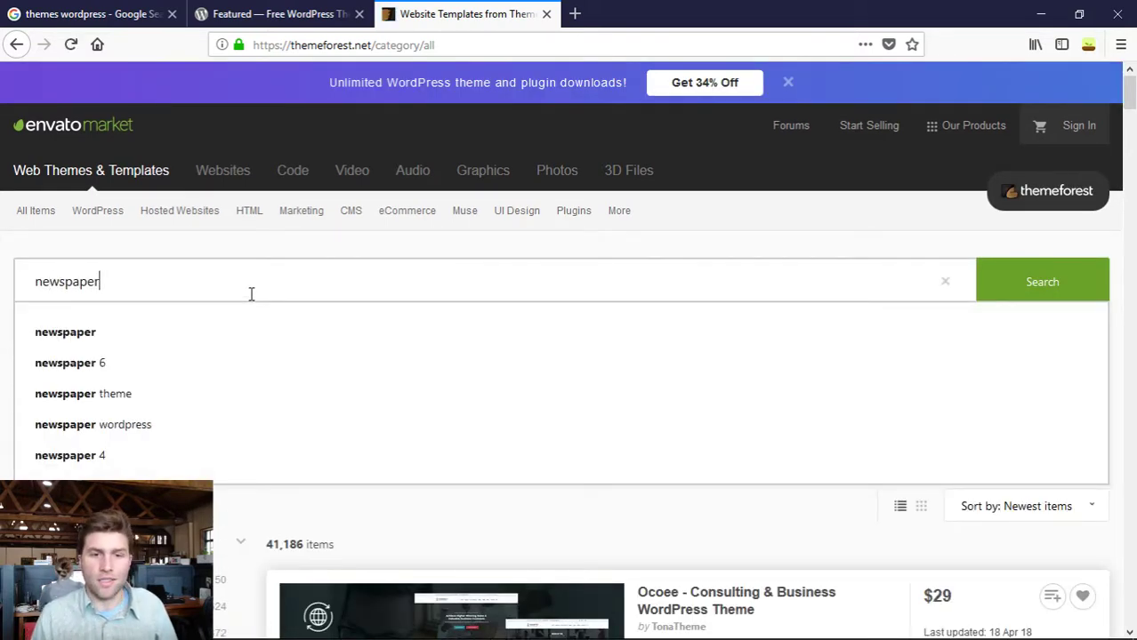
click(180, 346)
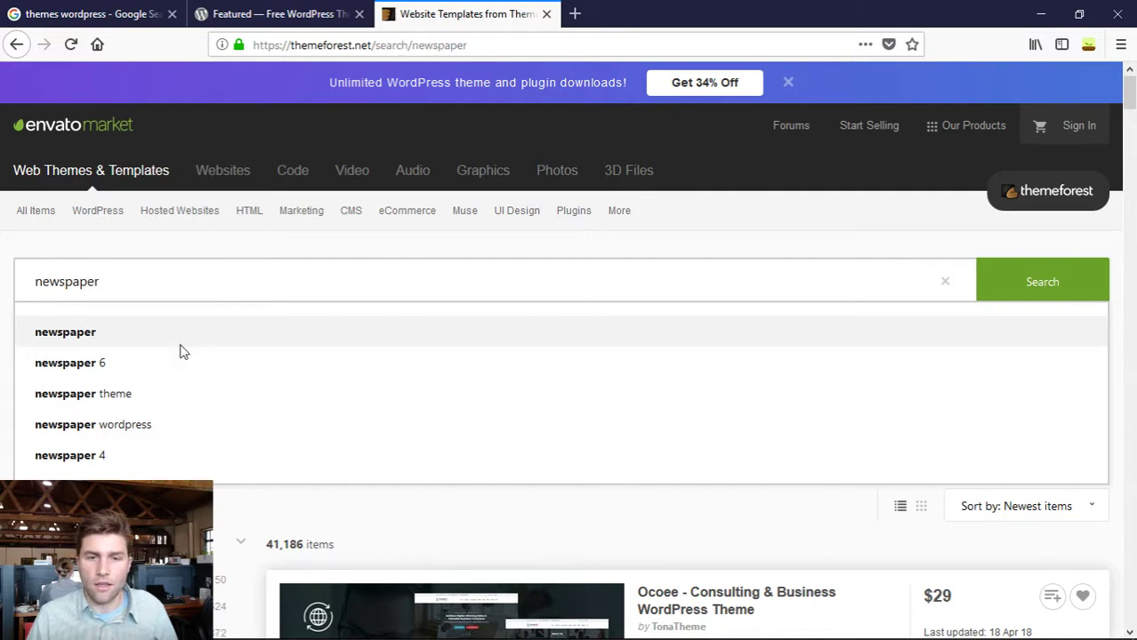
scroll(769, 444, down, 3)
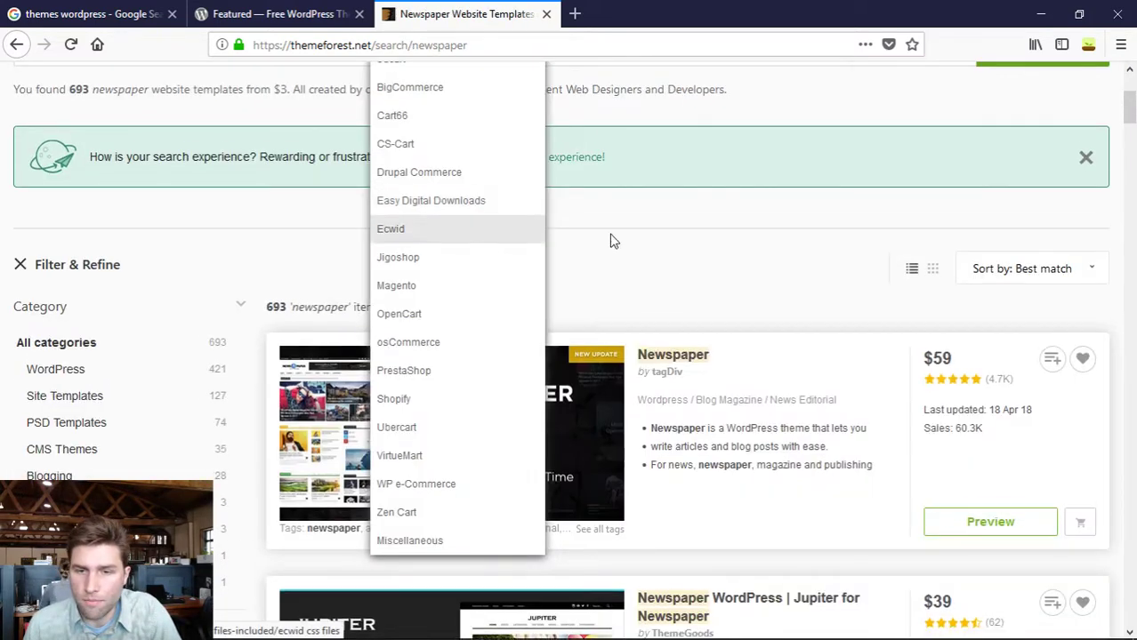
scroll(824, 218, down, 1)
scroll(824, 218, down, 1)
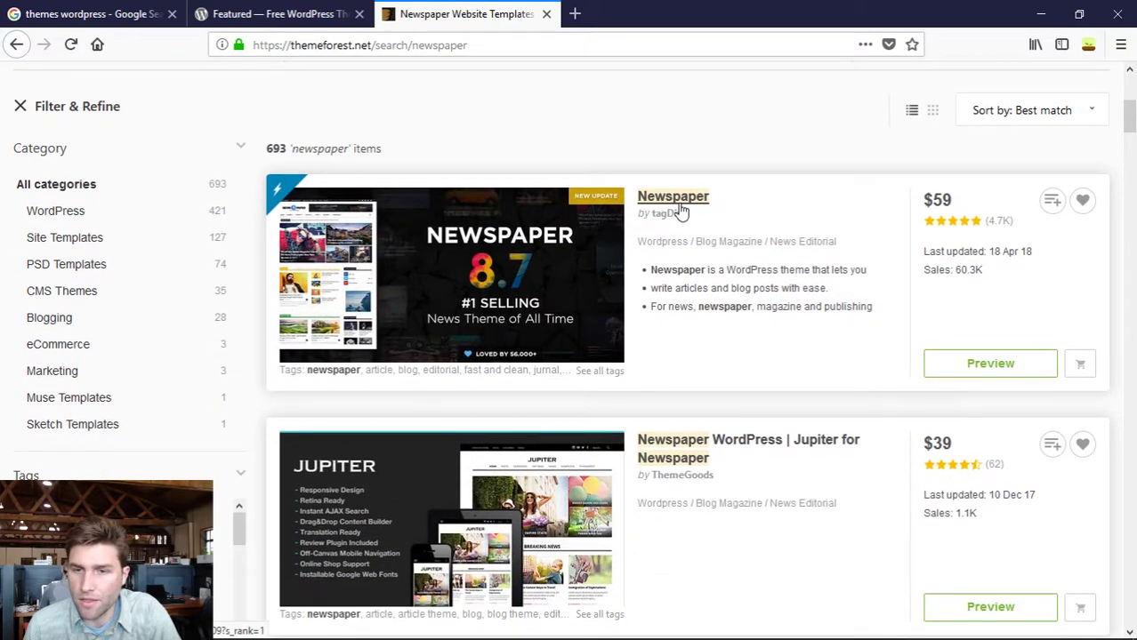
click(677, 205)
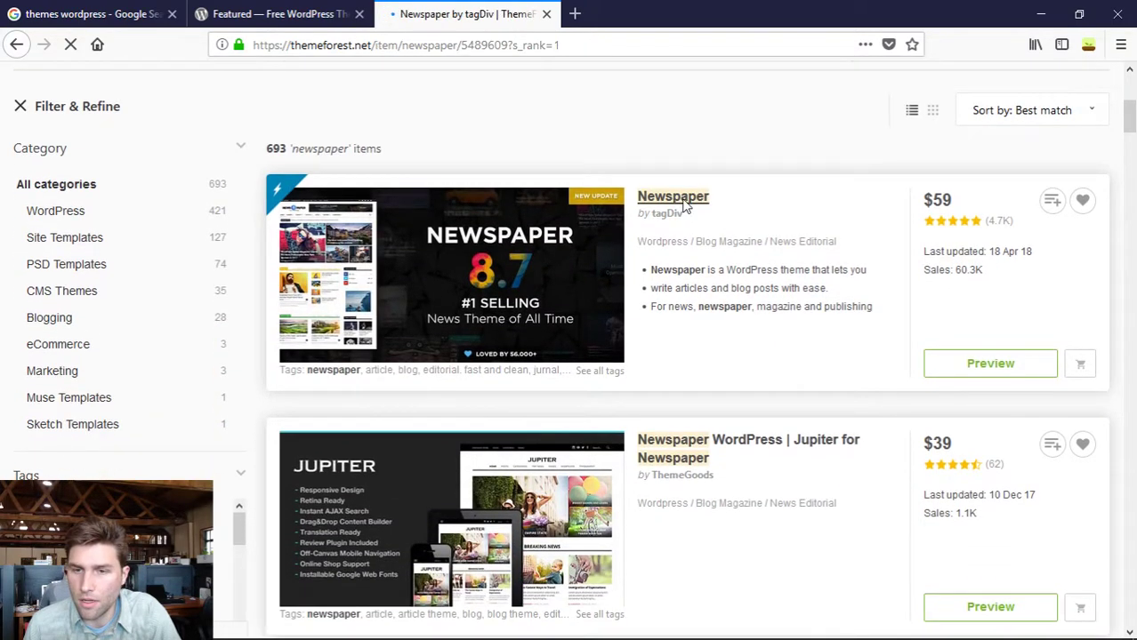
- Open the live preview of the Newspaper theme and look through its gallery of demo designs
scroll(717, 211, down, 1)
scroll(716, 210, down, 1)
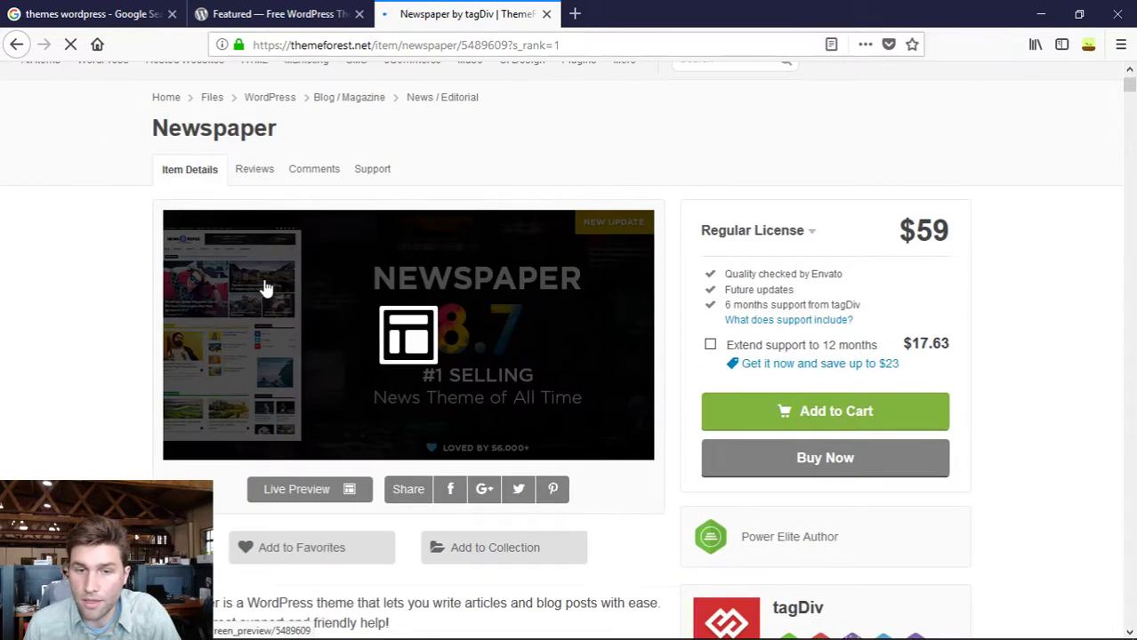
click(429, 308)
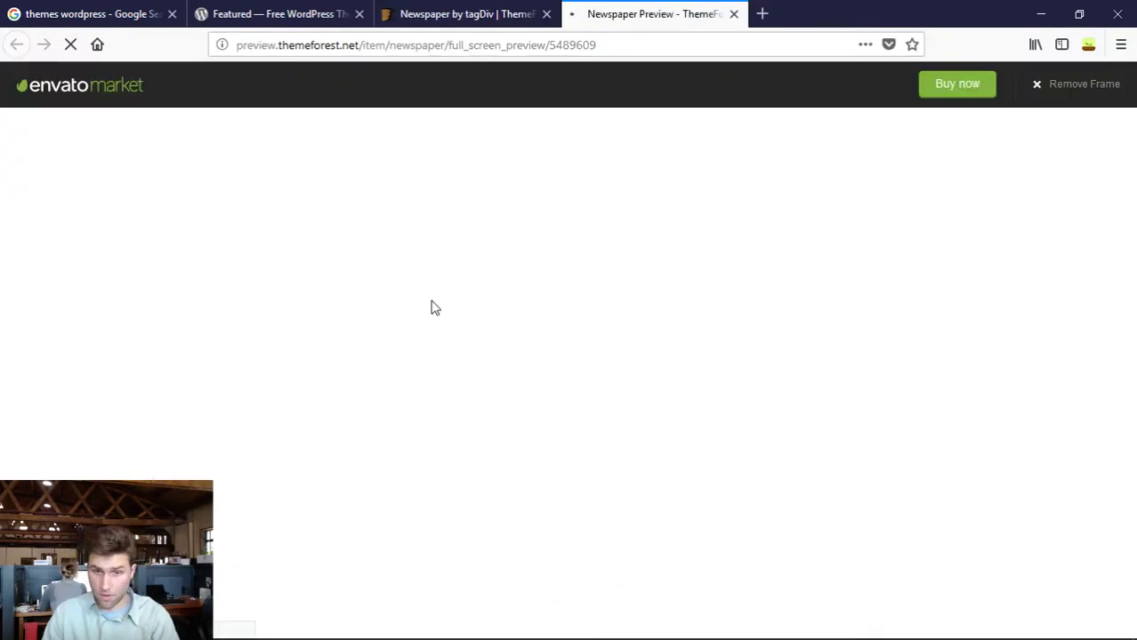
scroll(644, 360, down, 3)
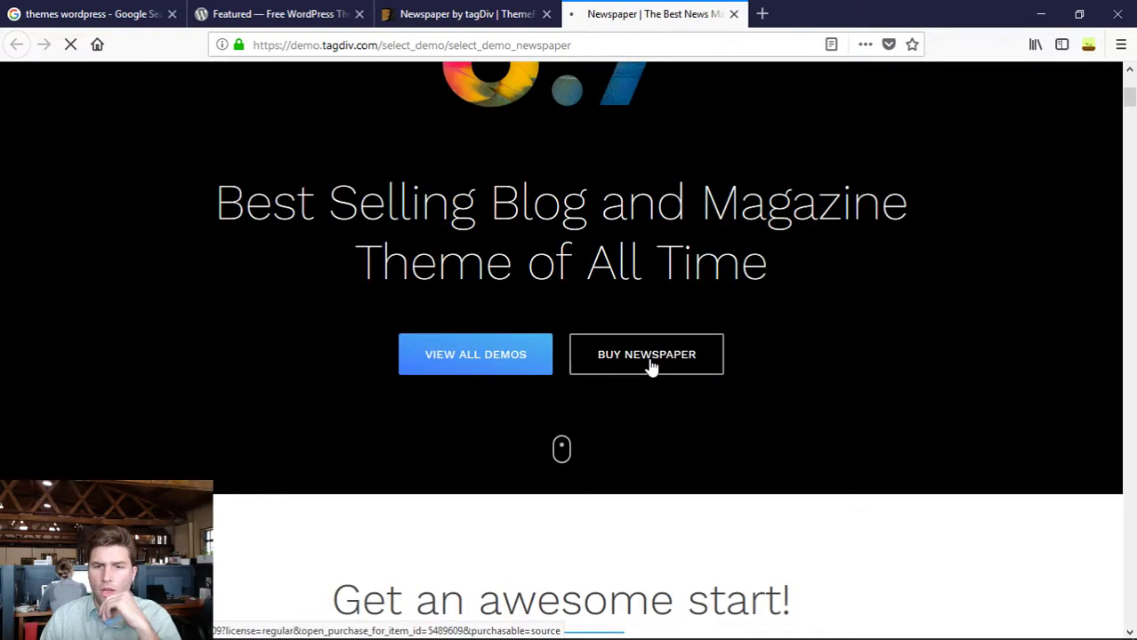
scroll(651, 367, down, 3)
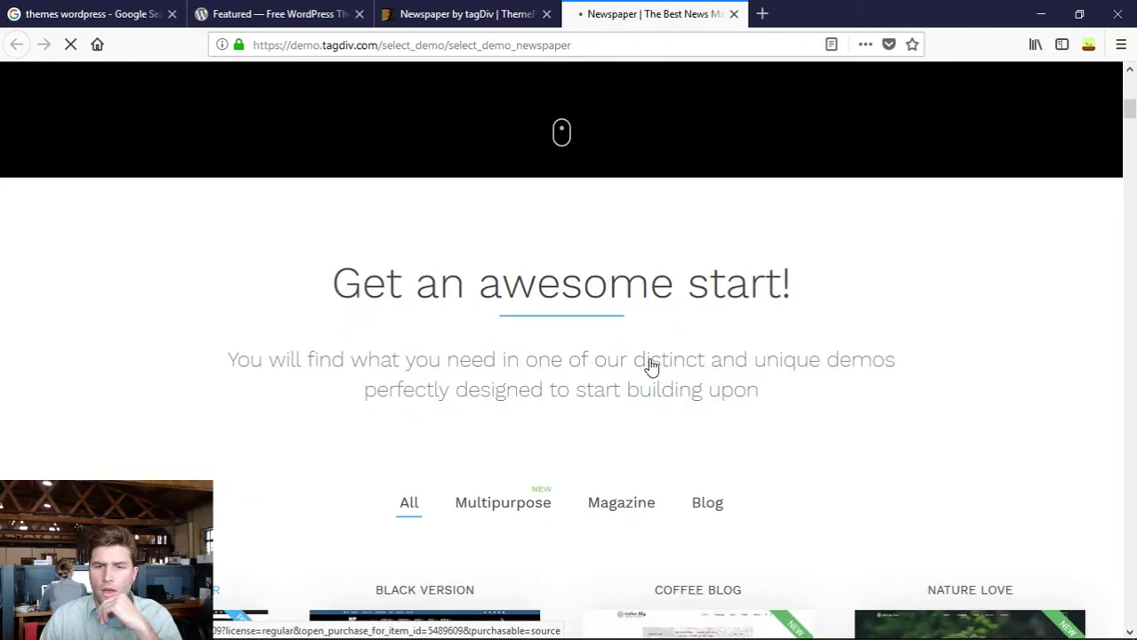
scroll(651, 366, down, 6)
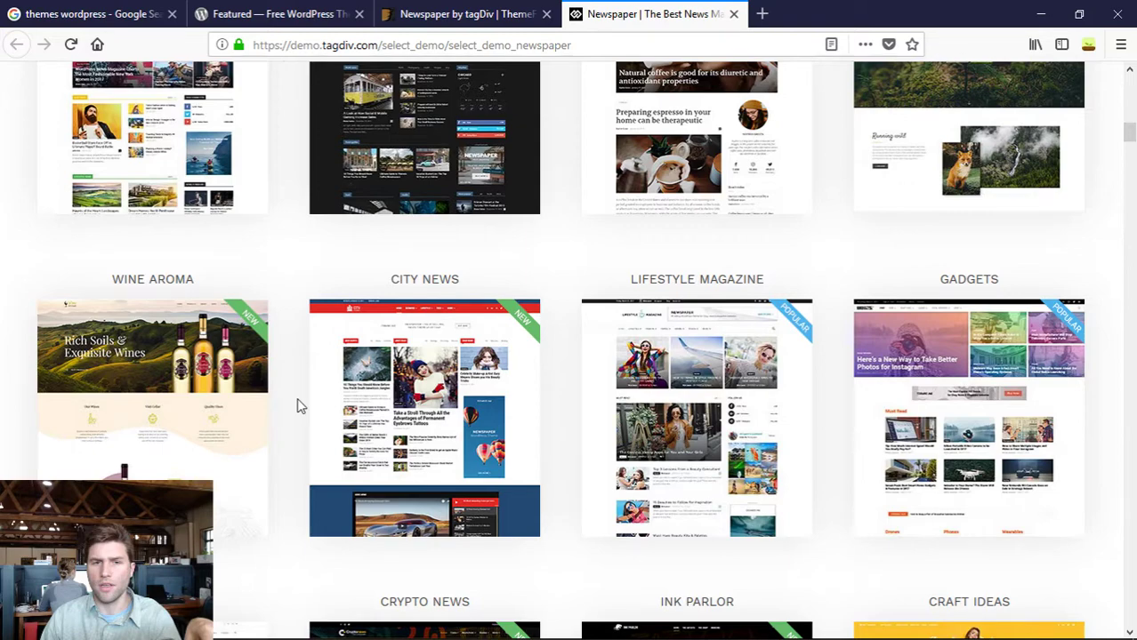
scroll(301, 406, up, 2)
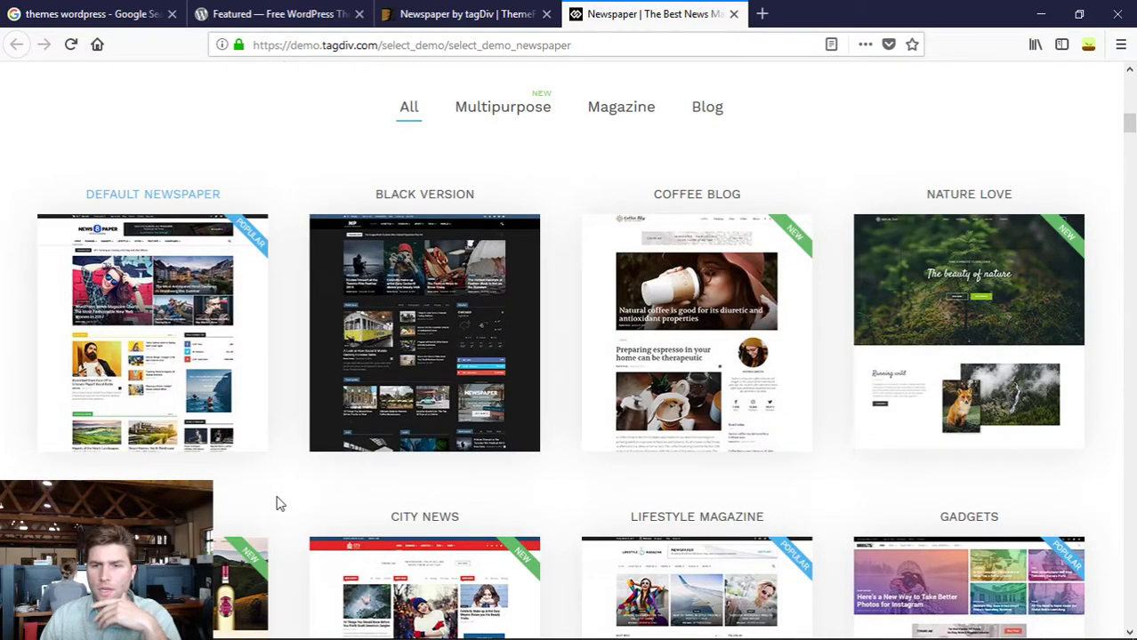
scroll(578, 452, up, 3)
scroll(721, 421, down, 3)
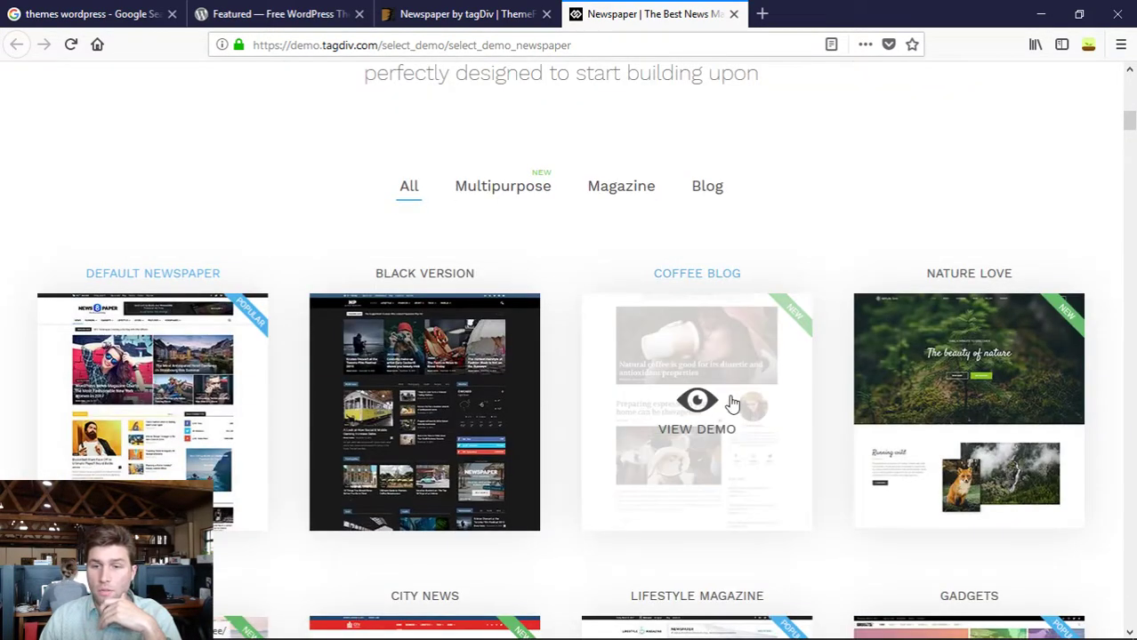
- View Newspaper's Coffee Blog demo, then close both the demo and the theme preview to return to the item page
click(718, 414)
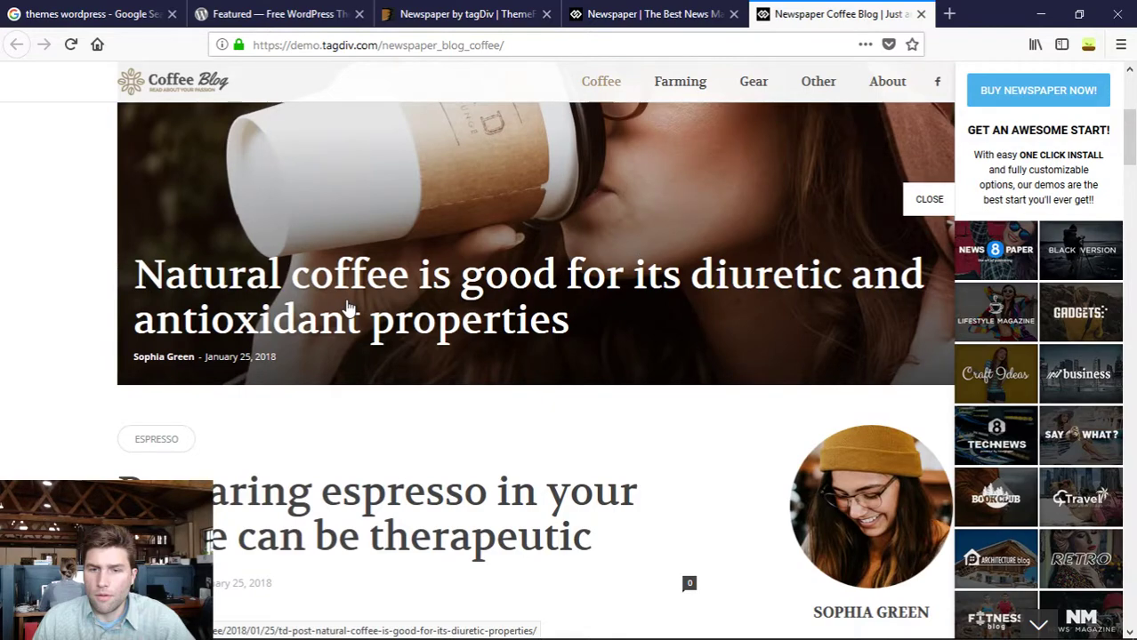
key(ctrl+w)
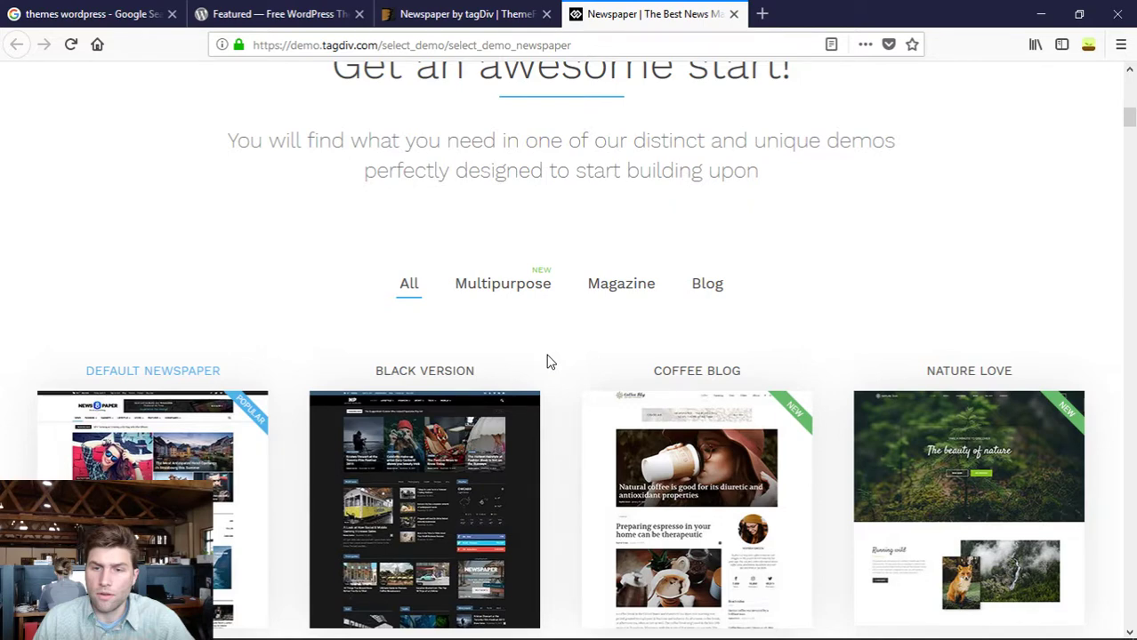
scroll(548, 361, up, 8)
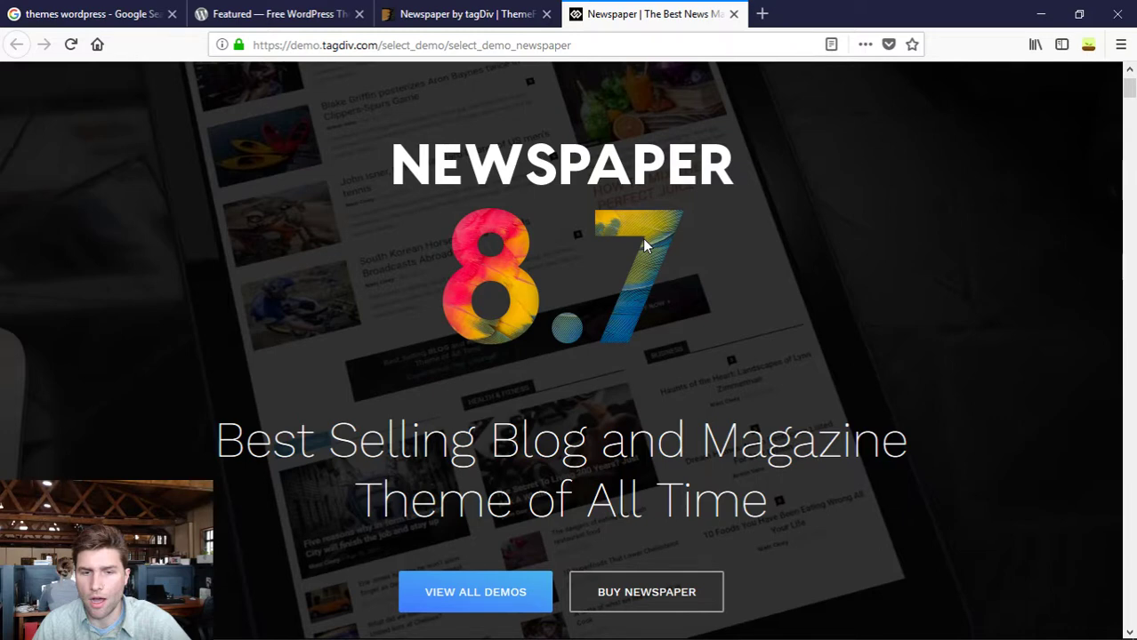
key(ctrl+w)
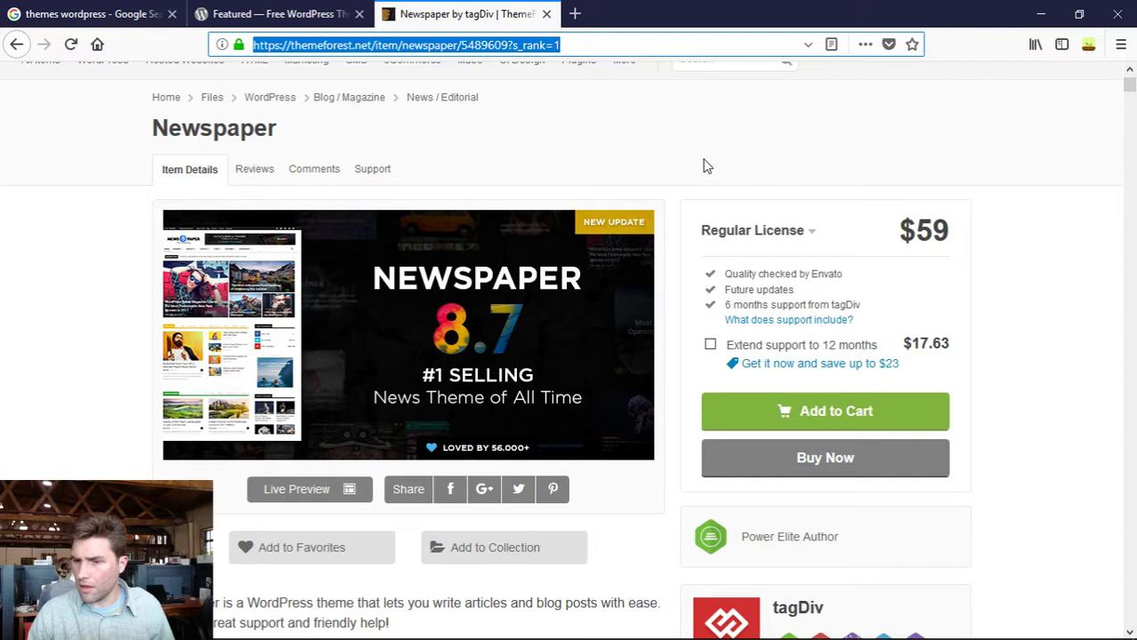
- Search Google for "studio press", open the StudioPress site from the results in its own tab, and close the search tab
text(studio press)
key(Return)
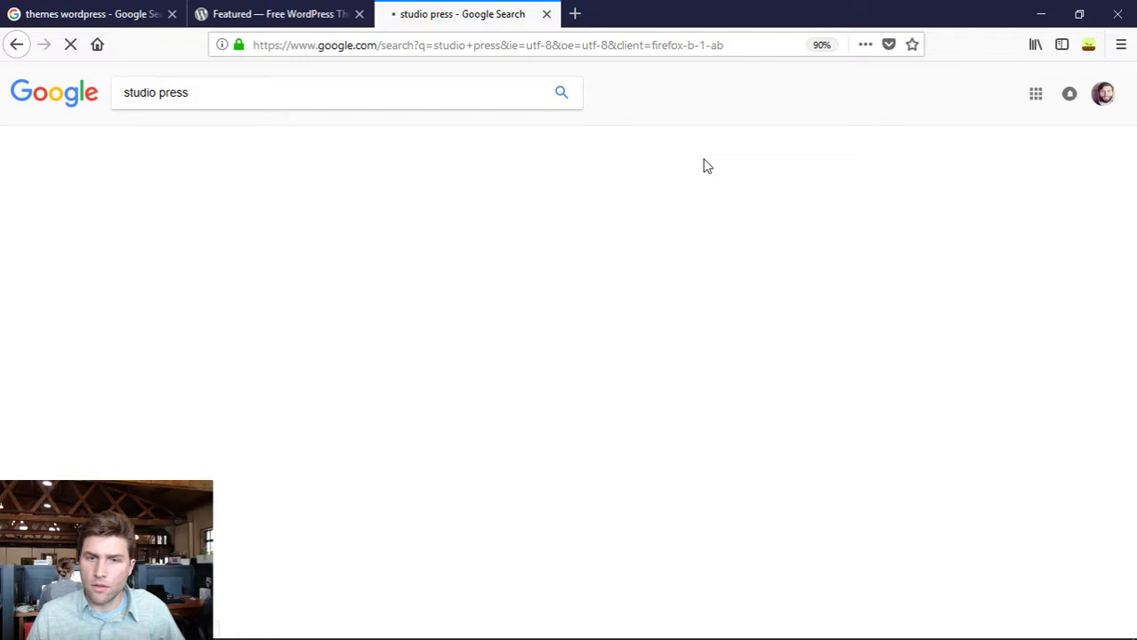
click(707, 166)
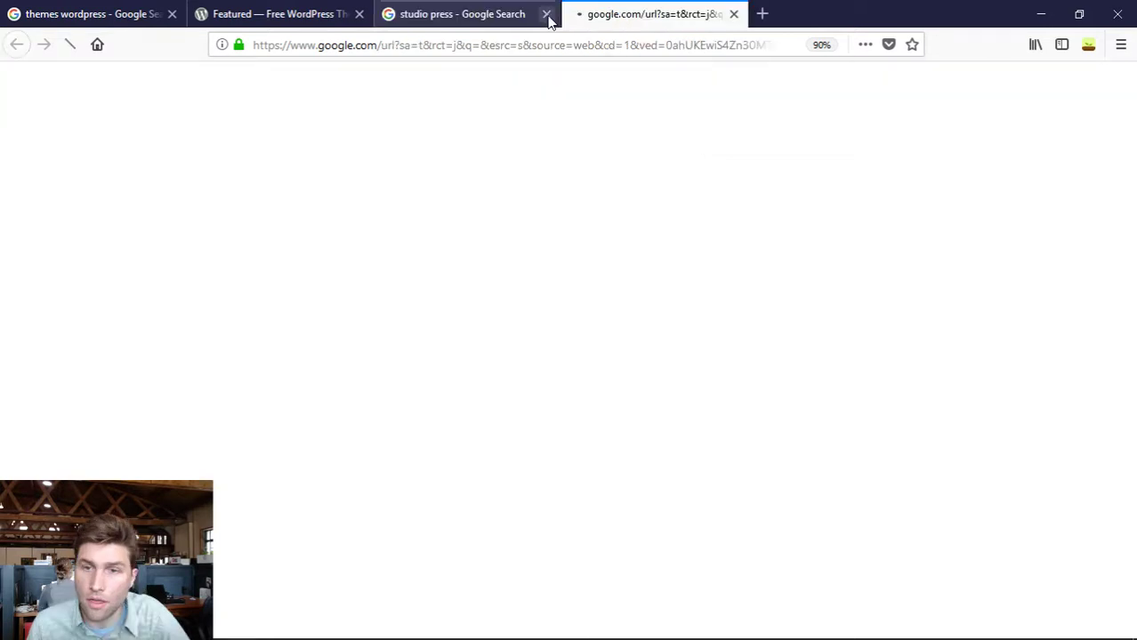
click(546, 15)
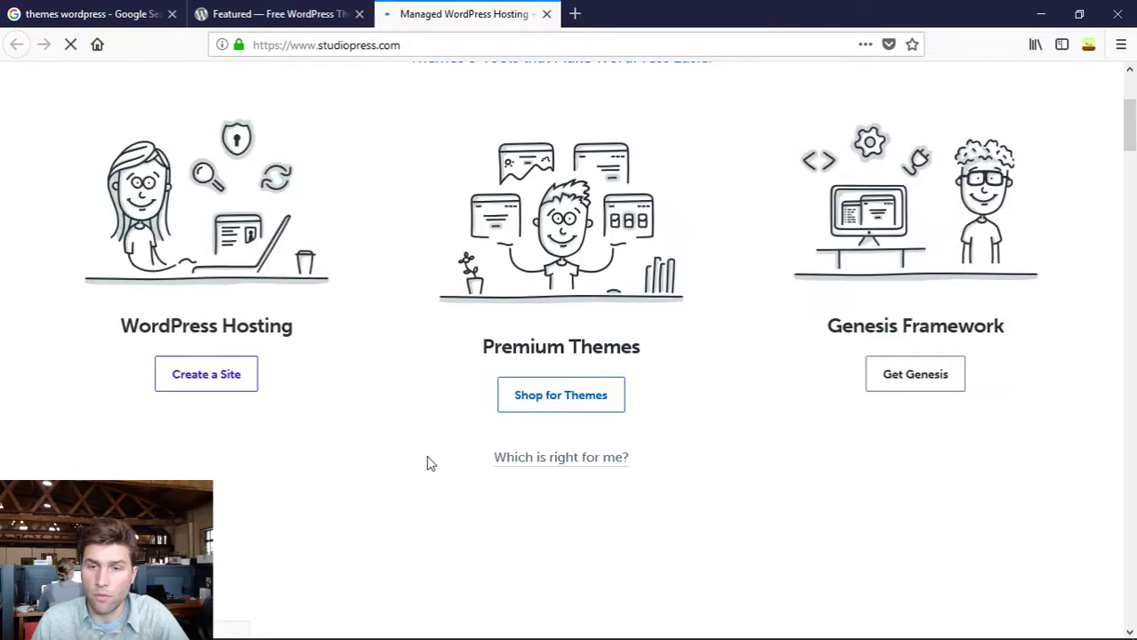
- Open the shop for premium WordPress themes on the StudioPress site
scroll(427, 463, down, 1)
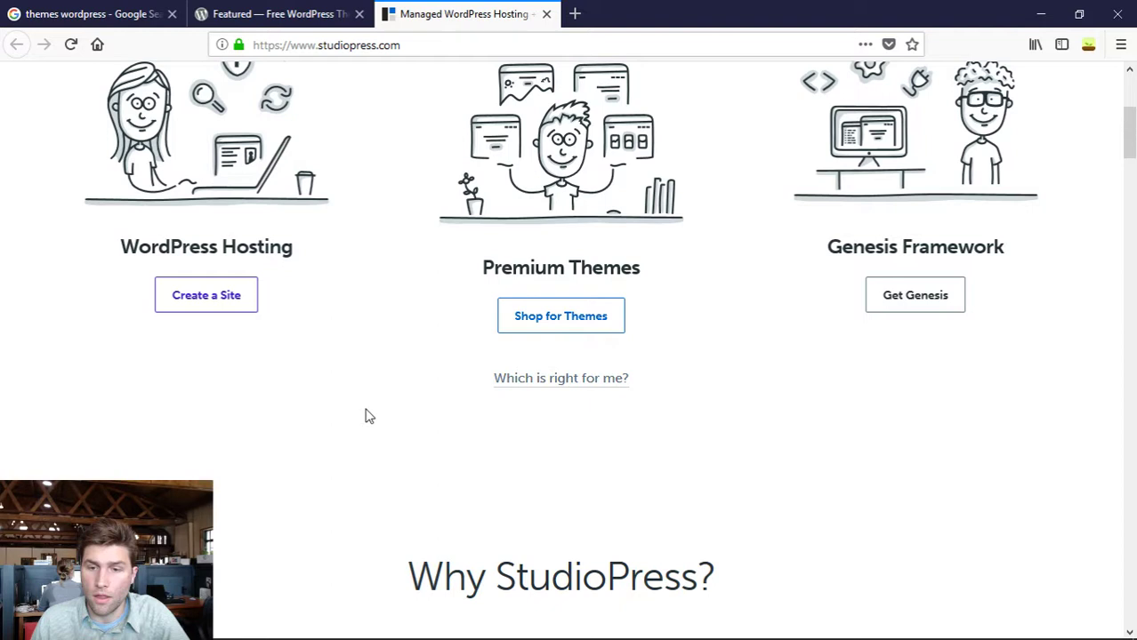
click(555, 318)
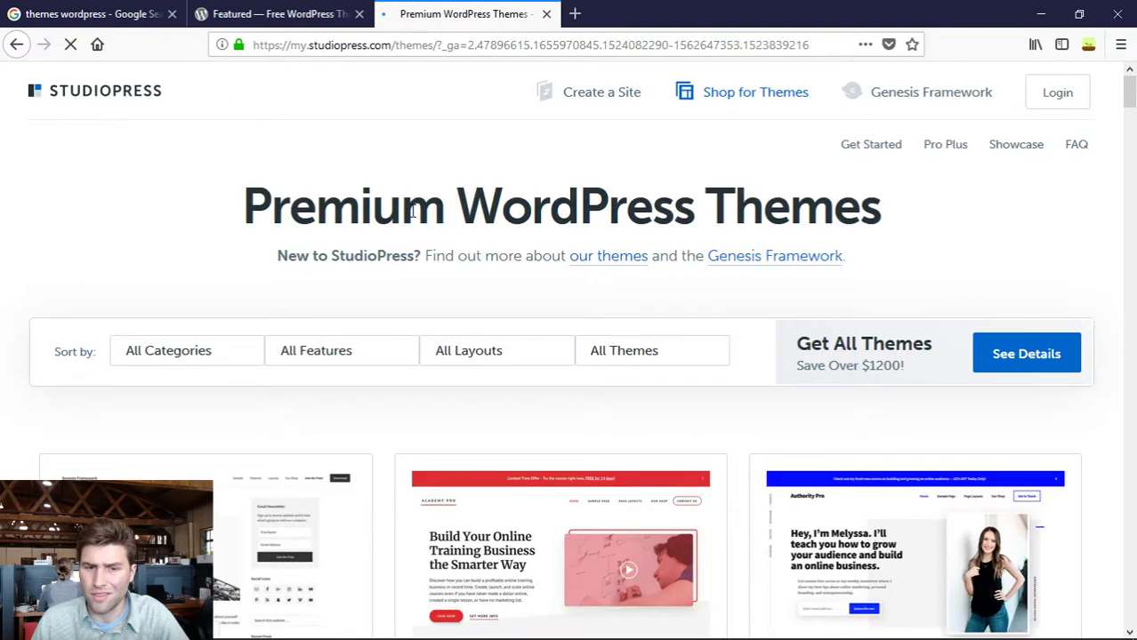
- Open the Genesis Framework from the StudioPress theme shop and examine its price, preview and feature list
scroll(370, 290, down, 3)
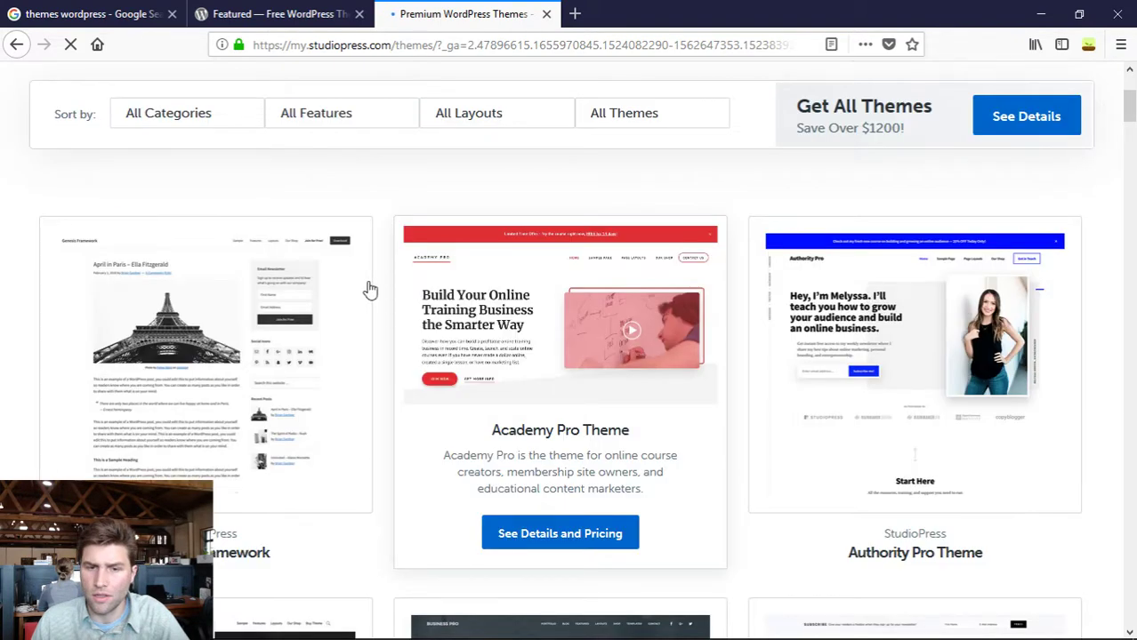
scroll(370, 290, down, 3)
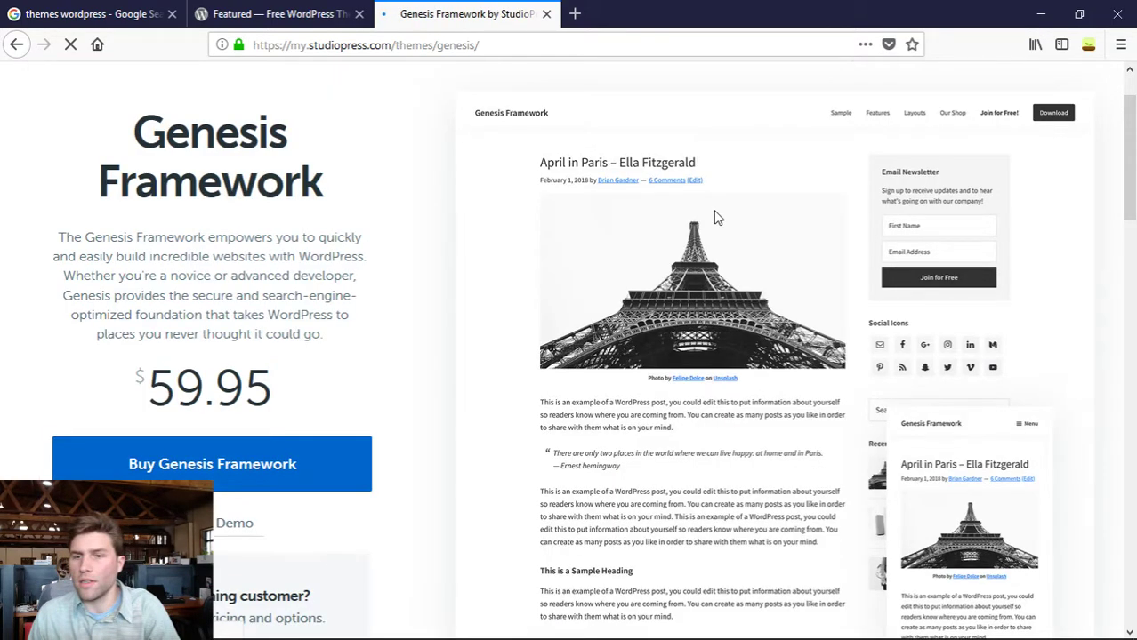
triple_click(194, 252)
click(195, 250)
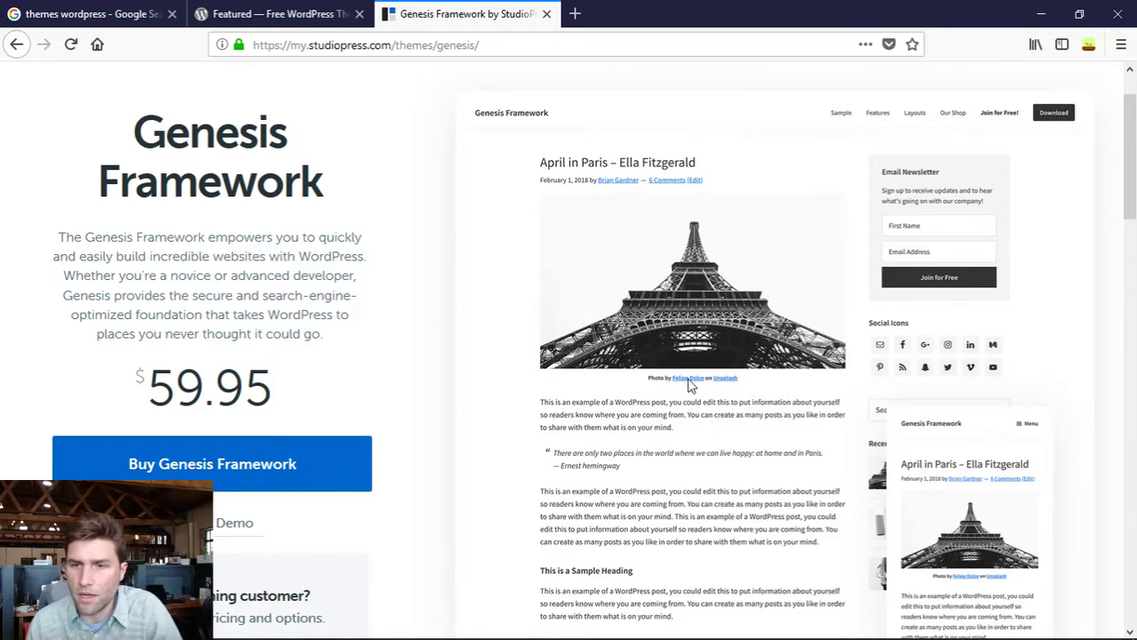
scroll(655, 405, down, 3)
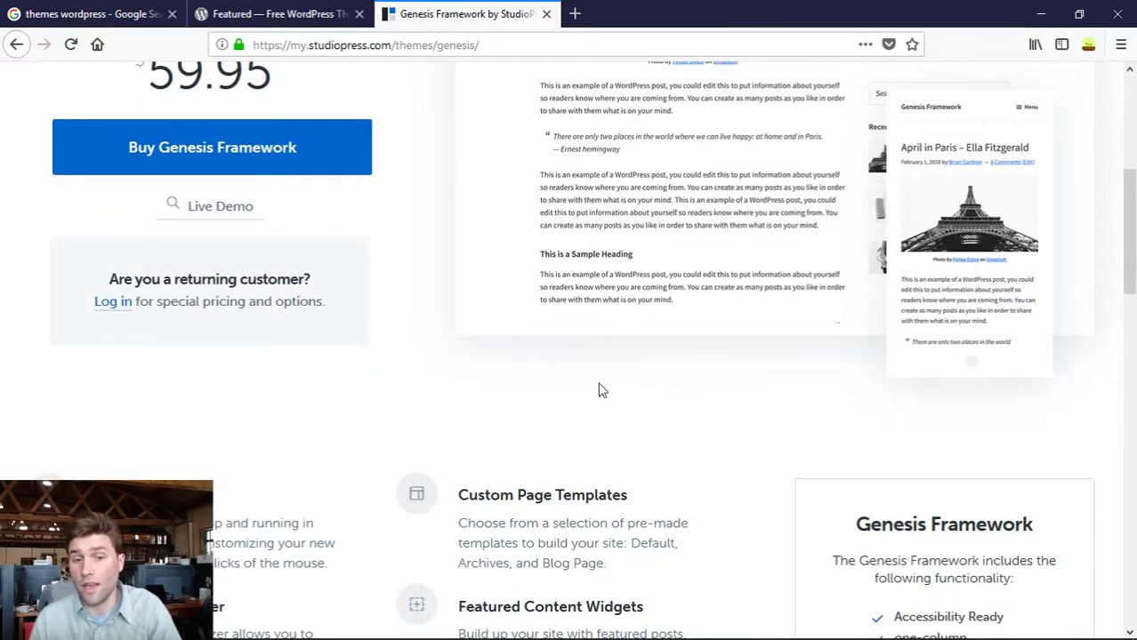
scroll(644, 449, up, 4)
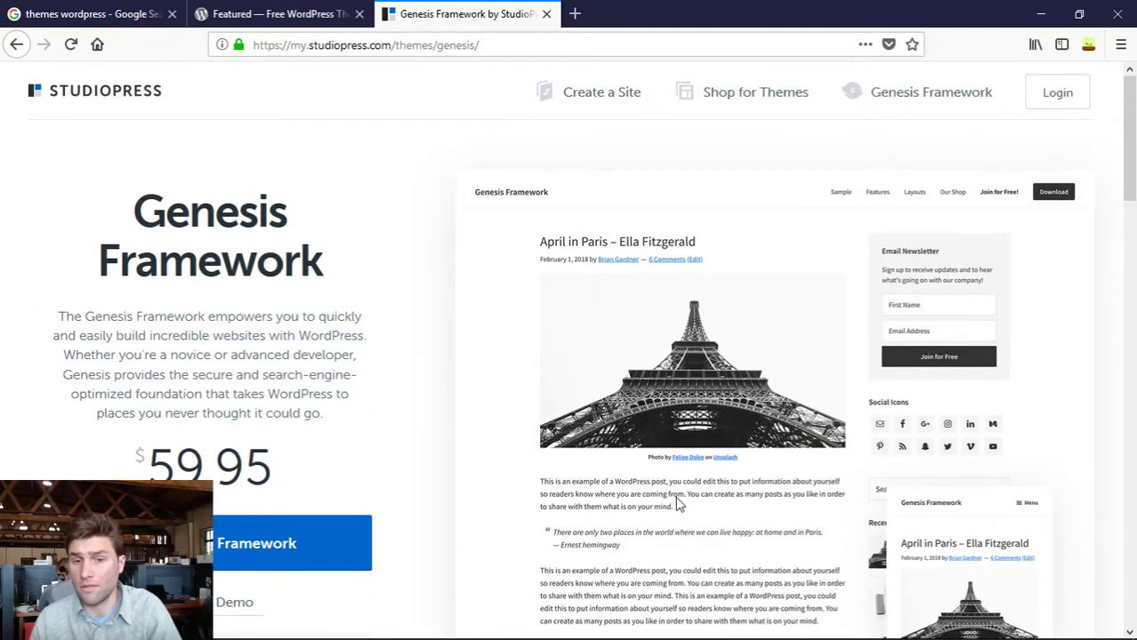
scroll(531, 426, down, 1)
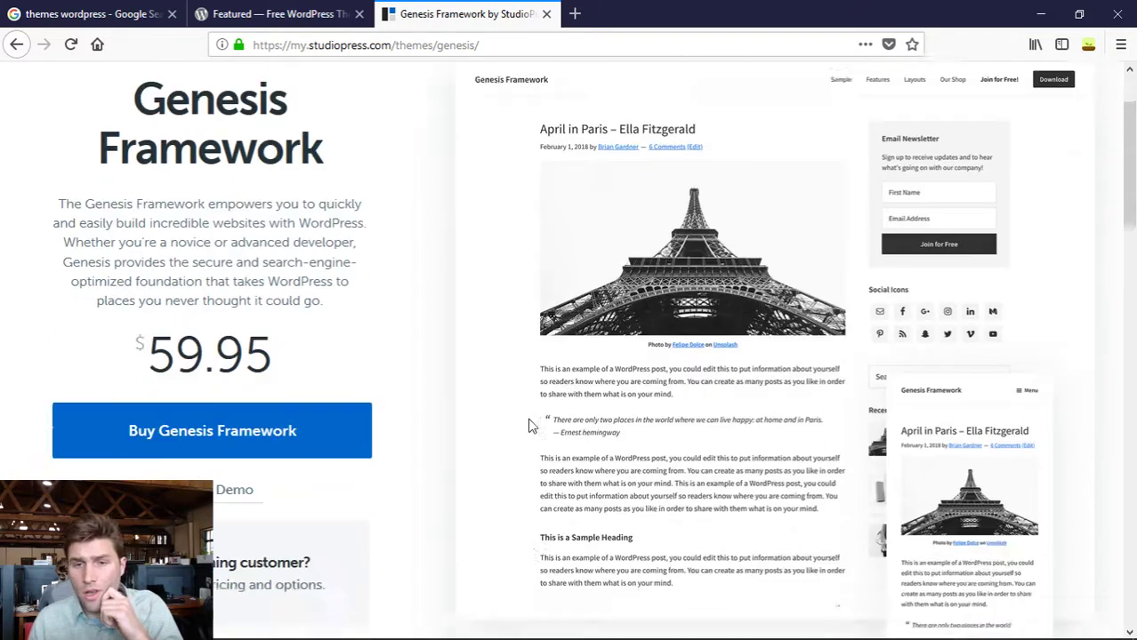
scroll(531, 426, down, 1)
scroll(528, 423, up, 1)
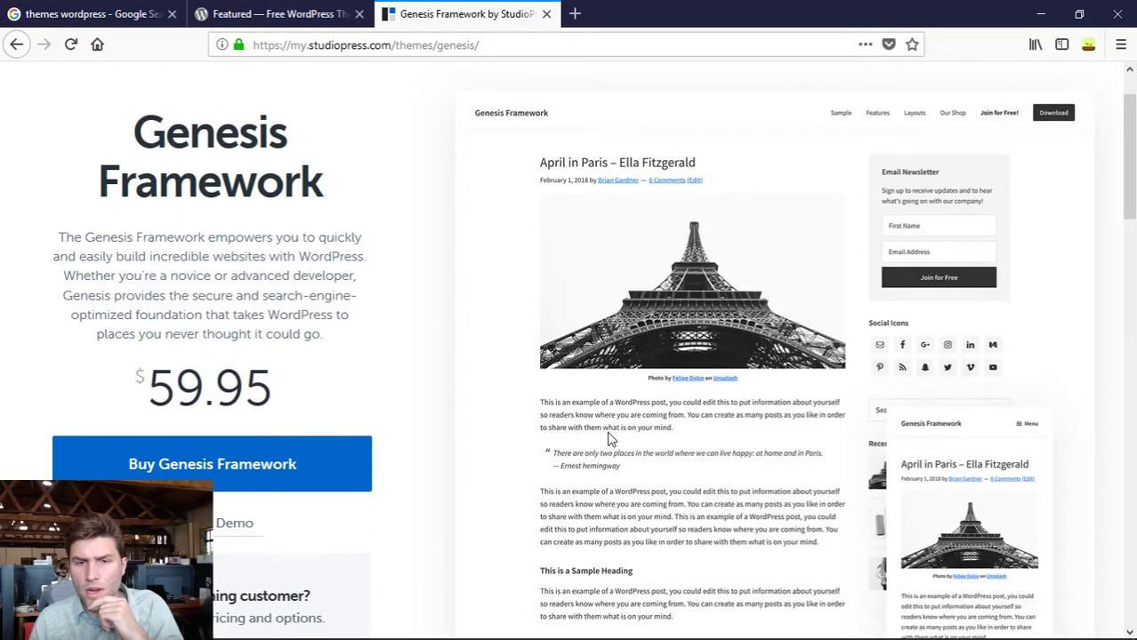
scroll(441, 368, up, 1)
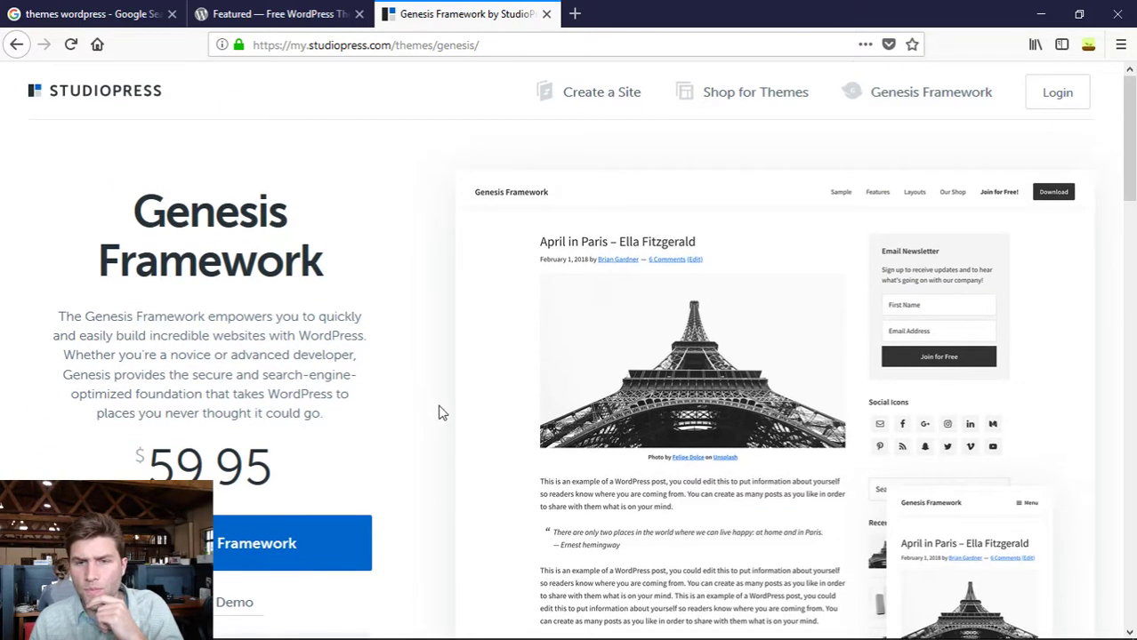
- Go back to the StudioPress home page and reopen the premium themes shop from there
click(125, 91)
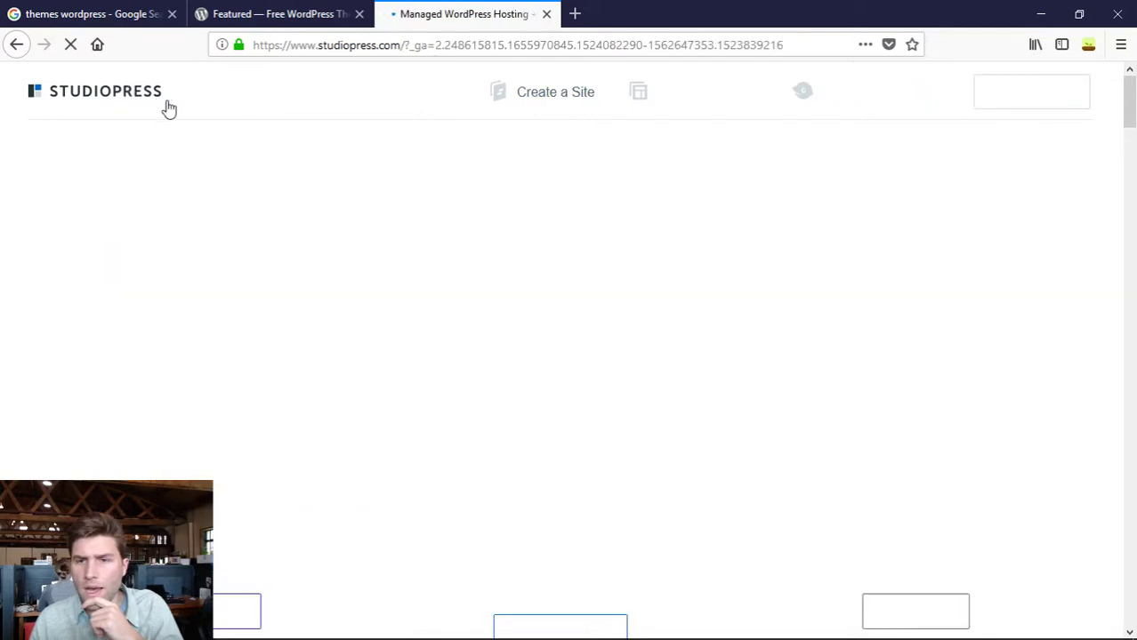
scroll(476, 358, down, 4)
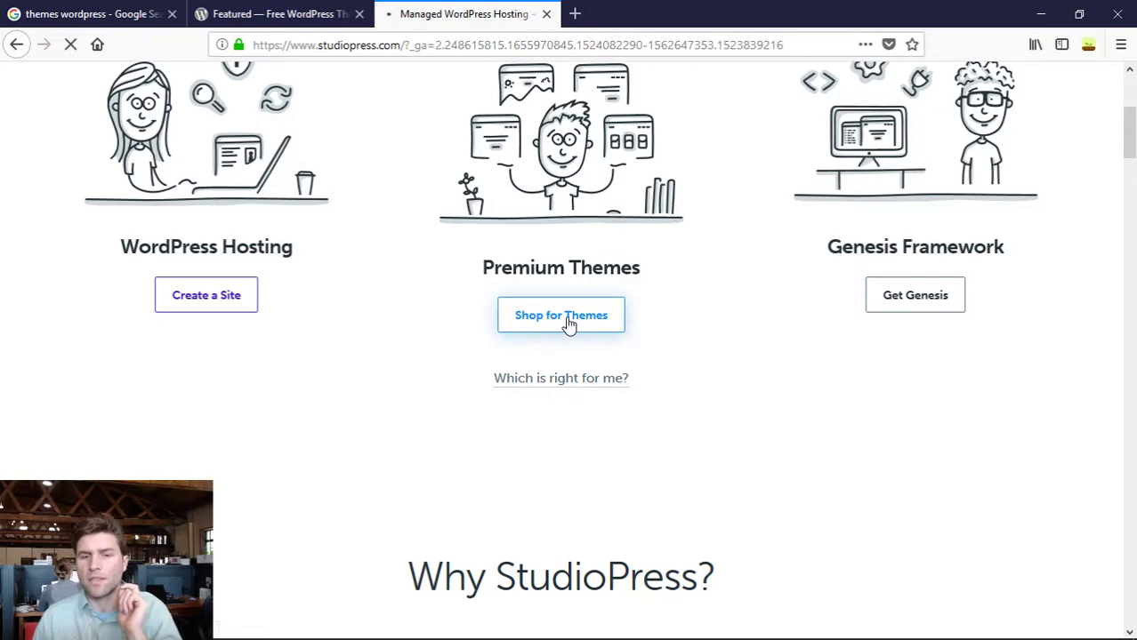
click(561, 316)
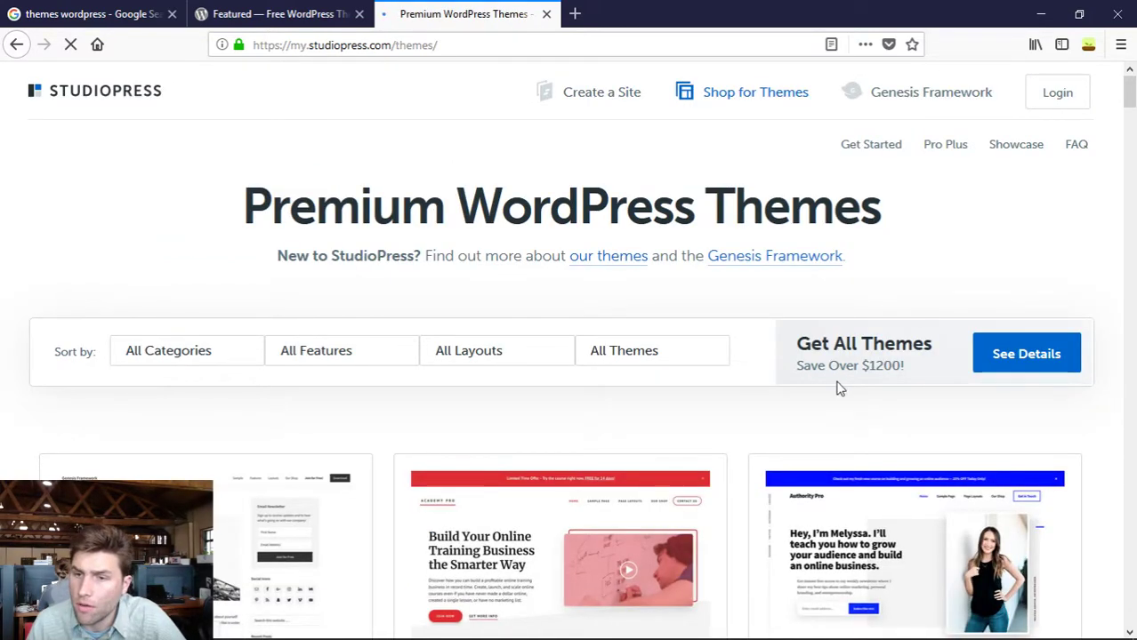
- Open the details of the all-themes offer and examine the one-time price of the Pro Plus package
click(1027, 355)
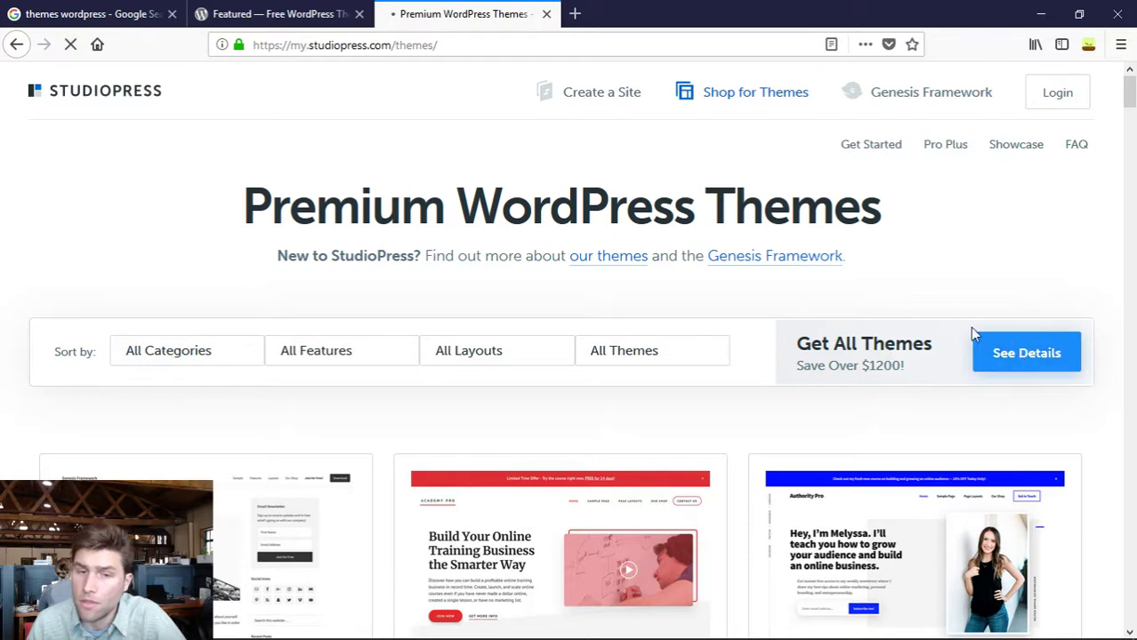
scroll(528, 372, down, 5)
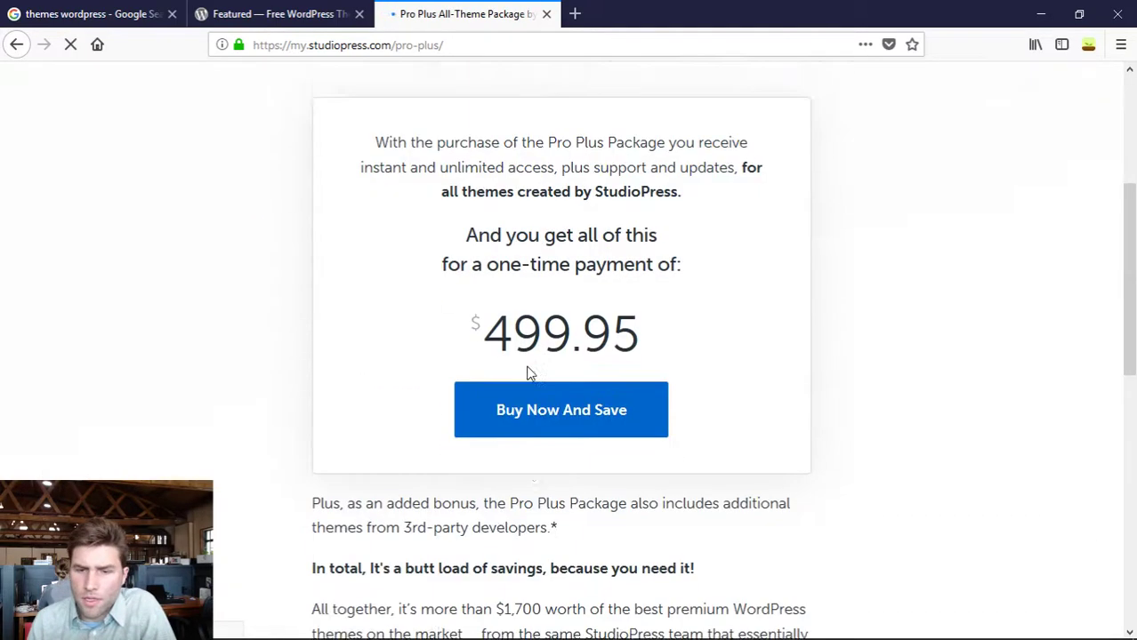
scroll(492, 409, up, 1)
drag(492, 393, 885, 383)
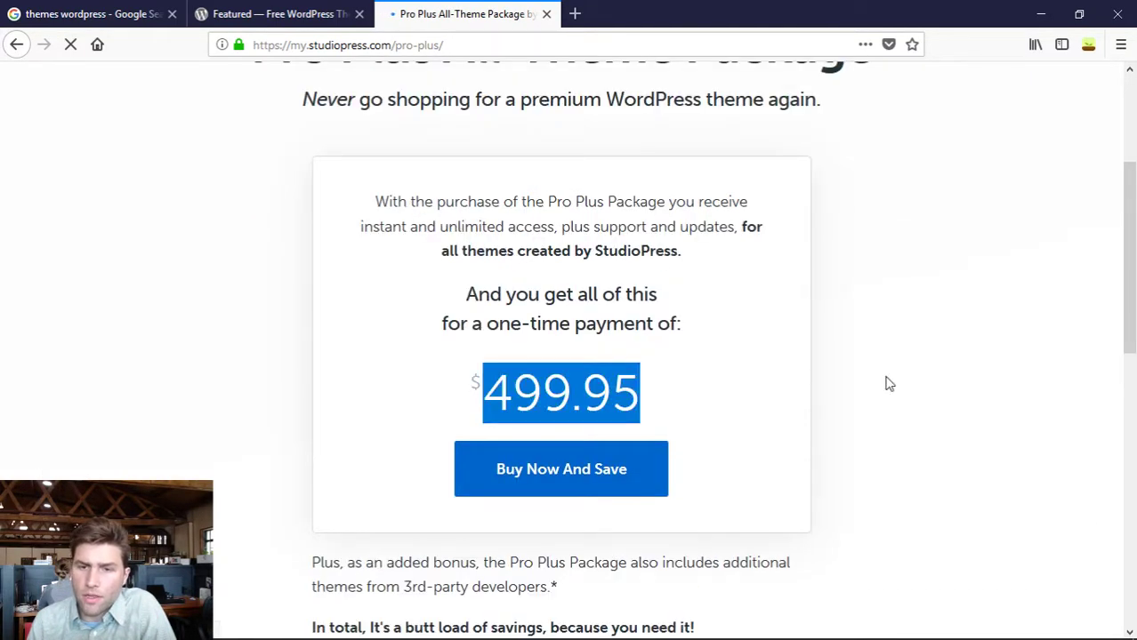
click(903, 358)
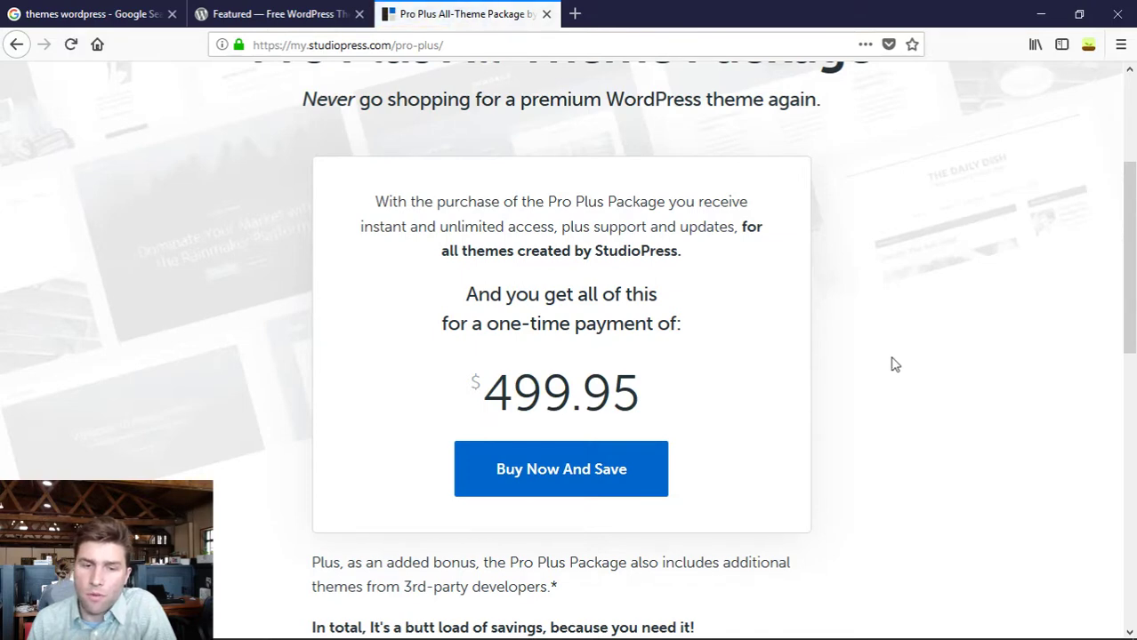
drag(716, 390, 439, 389)
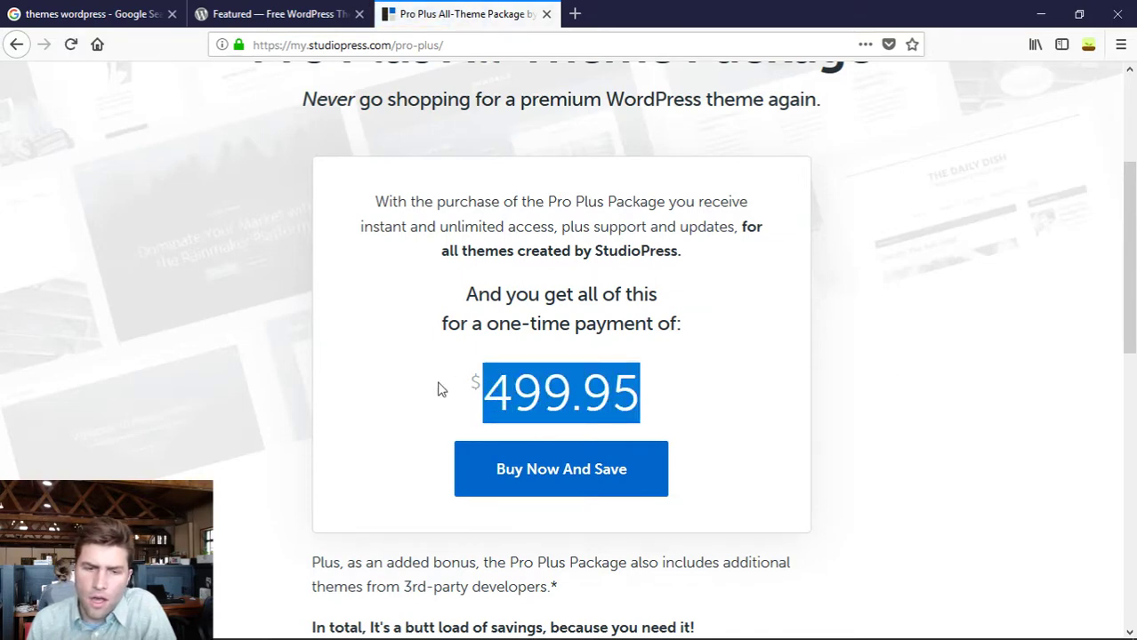
click(312, 389)
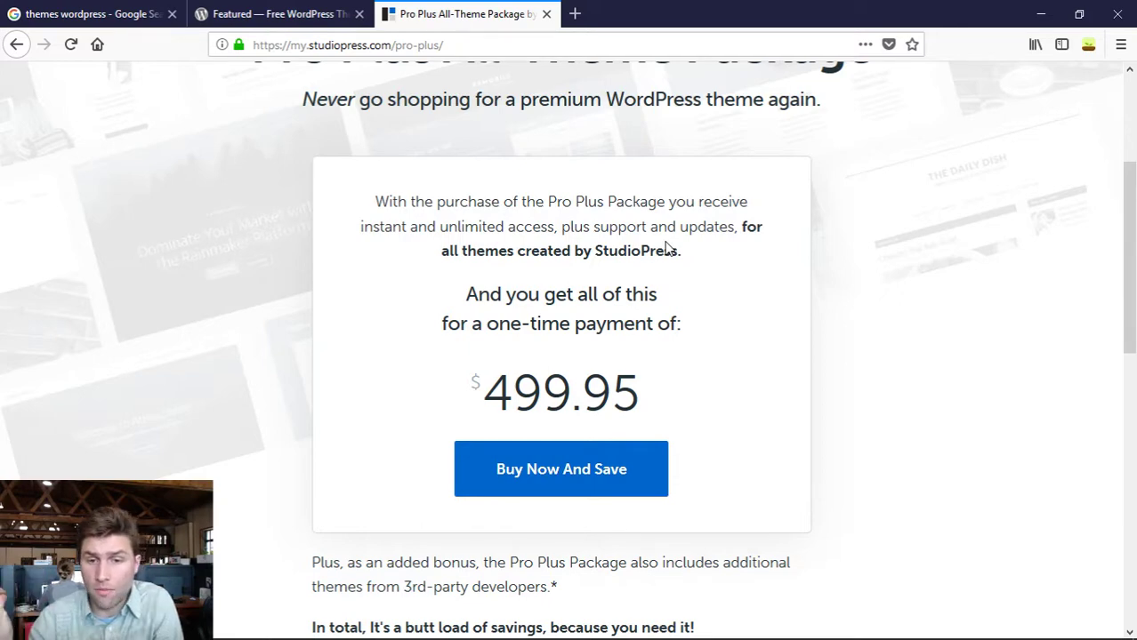
- Return to the StudioPress home page and view its hosting, premium themes and Genesis Framework offers
scroll(669, 251, up, 3)
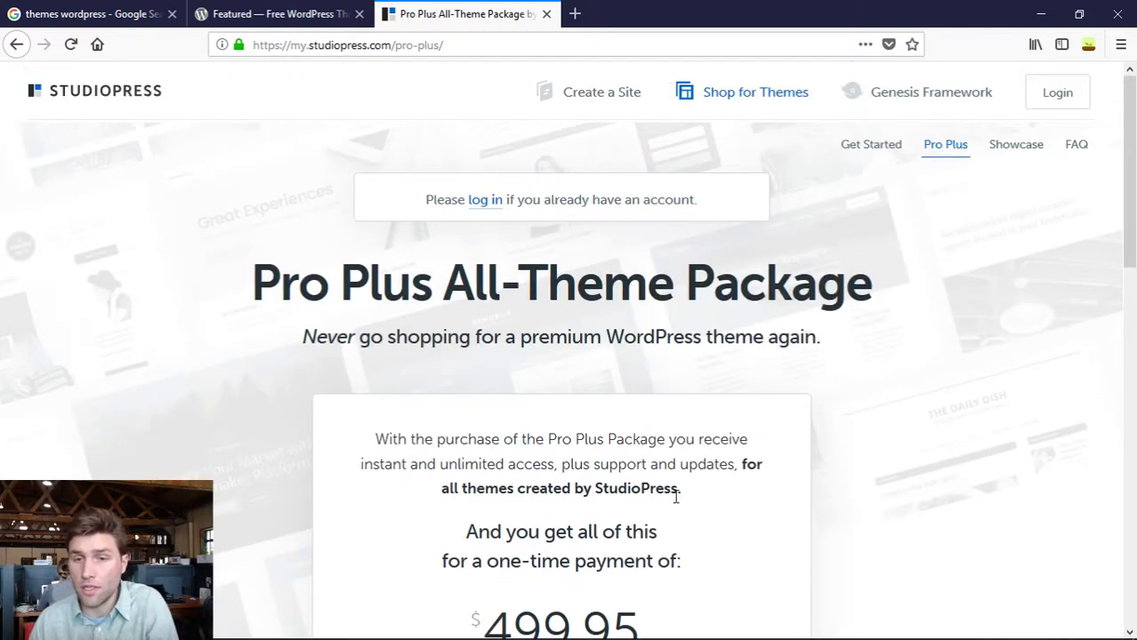
click(104, 112)
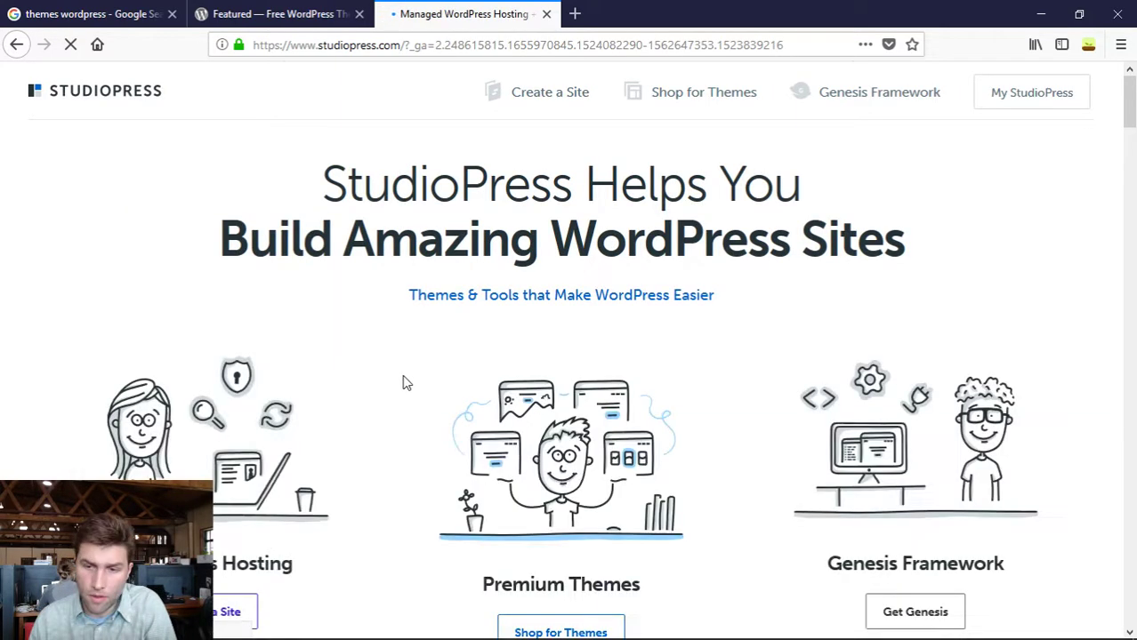
scroll(408, 388, down, 3)
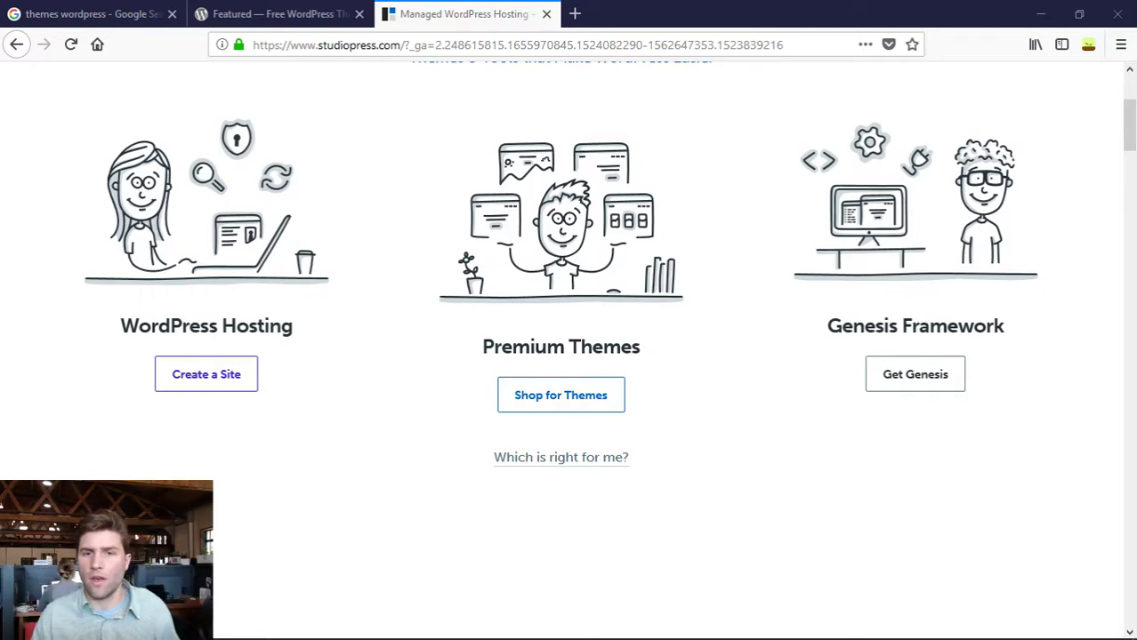
- Close the StudioPress and WordPress.org pages and open the personal site's WordPress dashboard through its wp-admin address
click(546, 14)
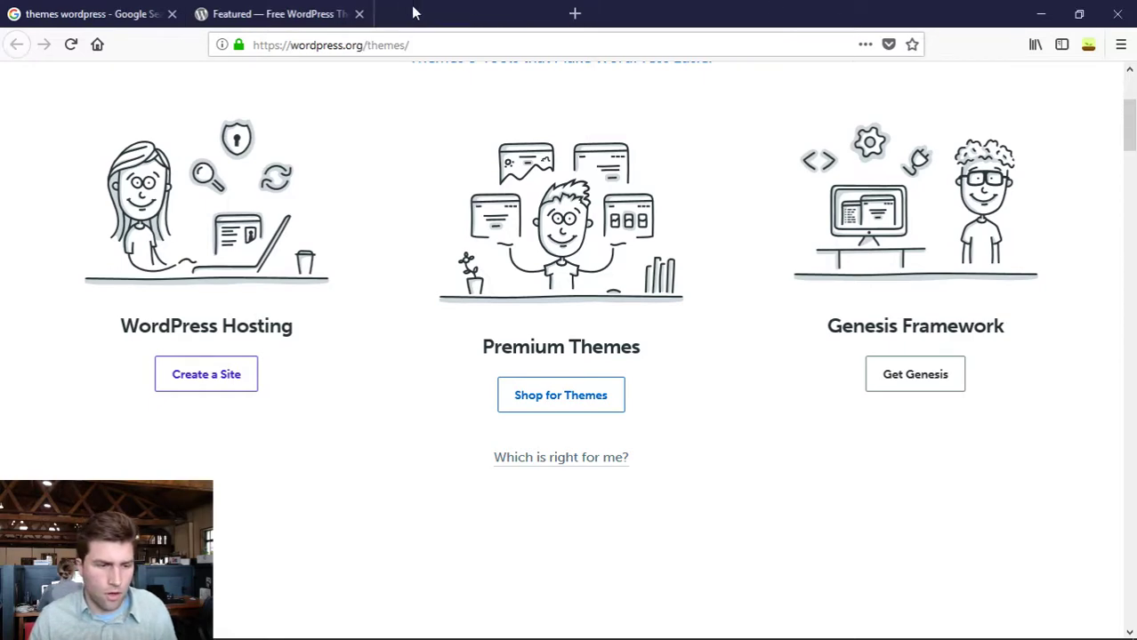
click(359, 14)
click(264, 42)
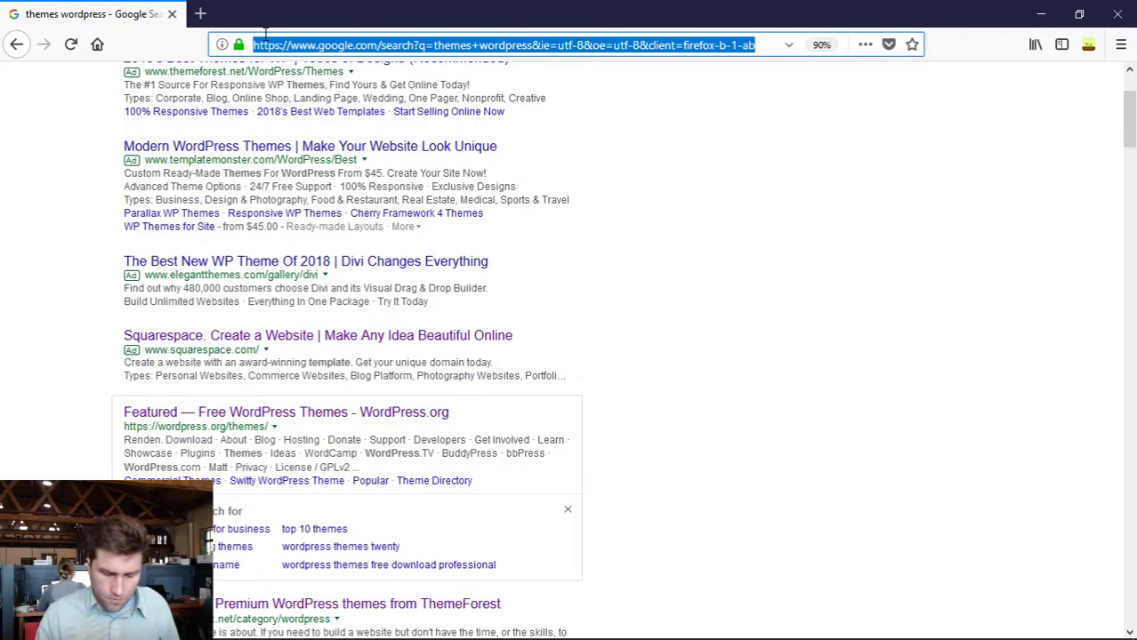
text(kurthamel)
key(Return)
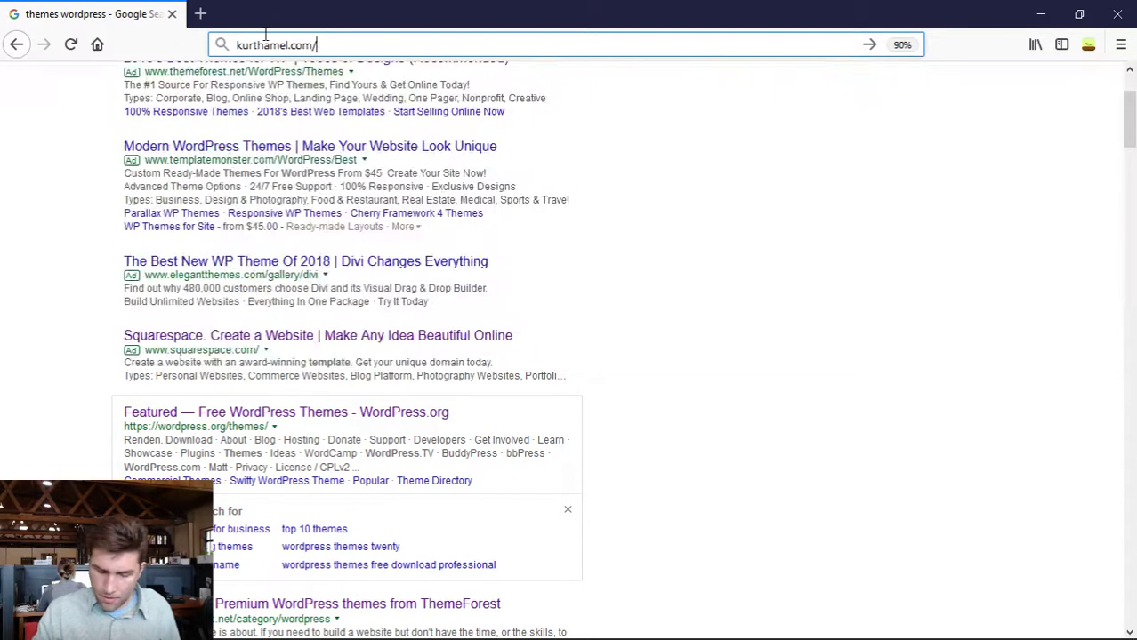
text(wp-admi)
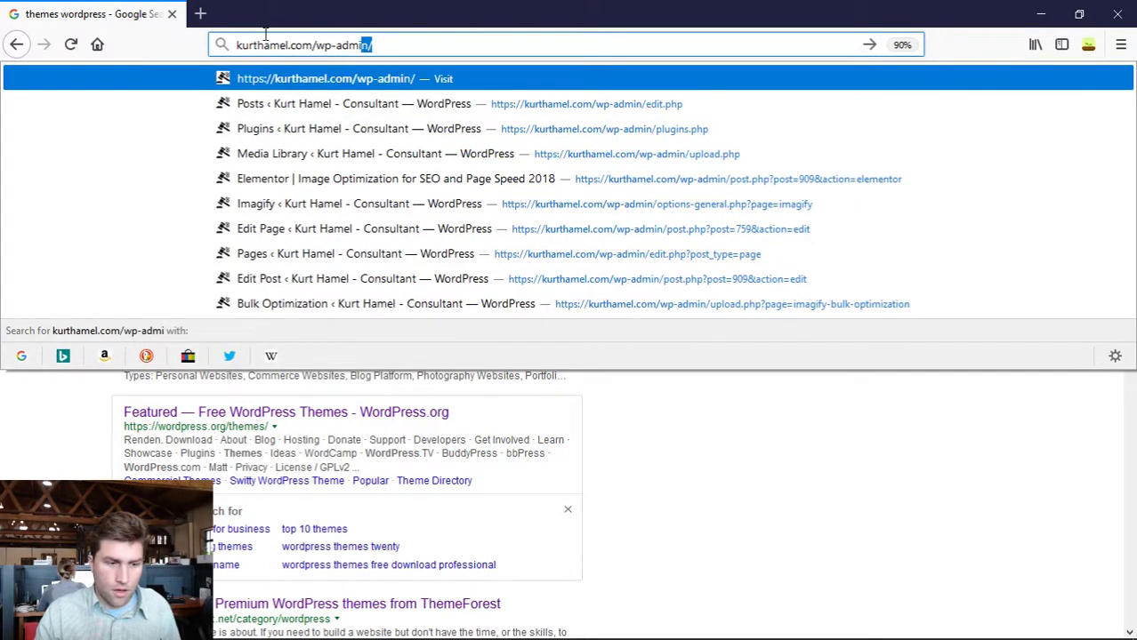
key(Return)
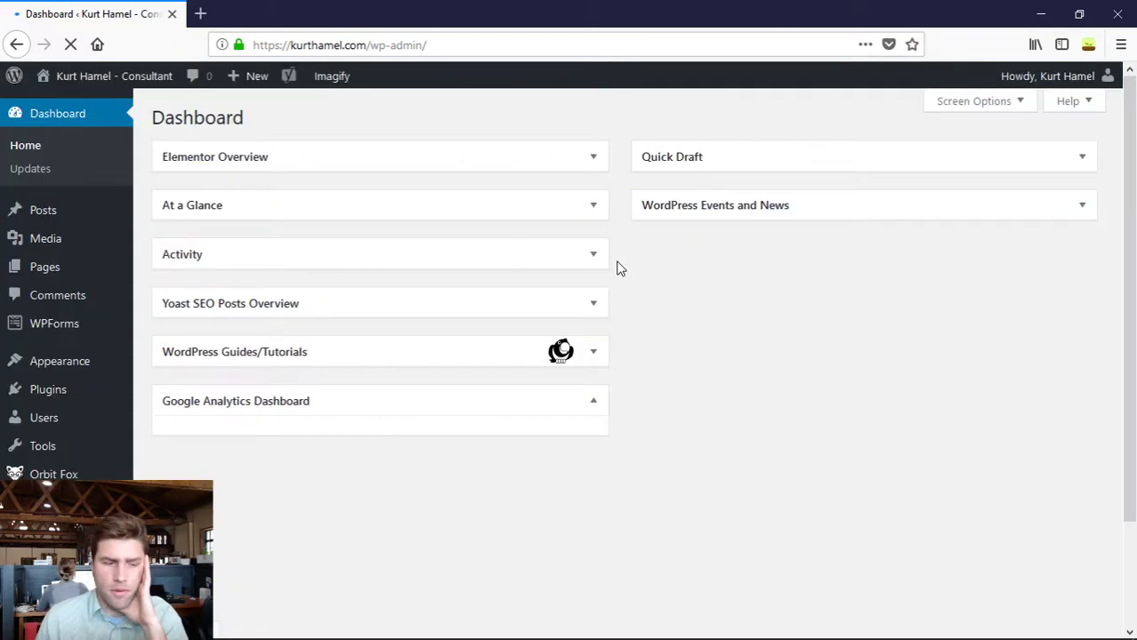
- Open the site's installed themes and review the description and tags of the current theme, Hestia Pro
mouse_move(68, 370)
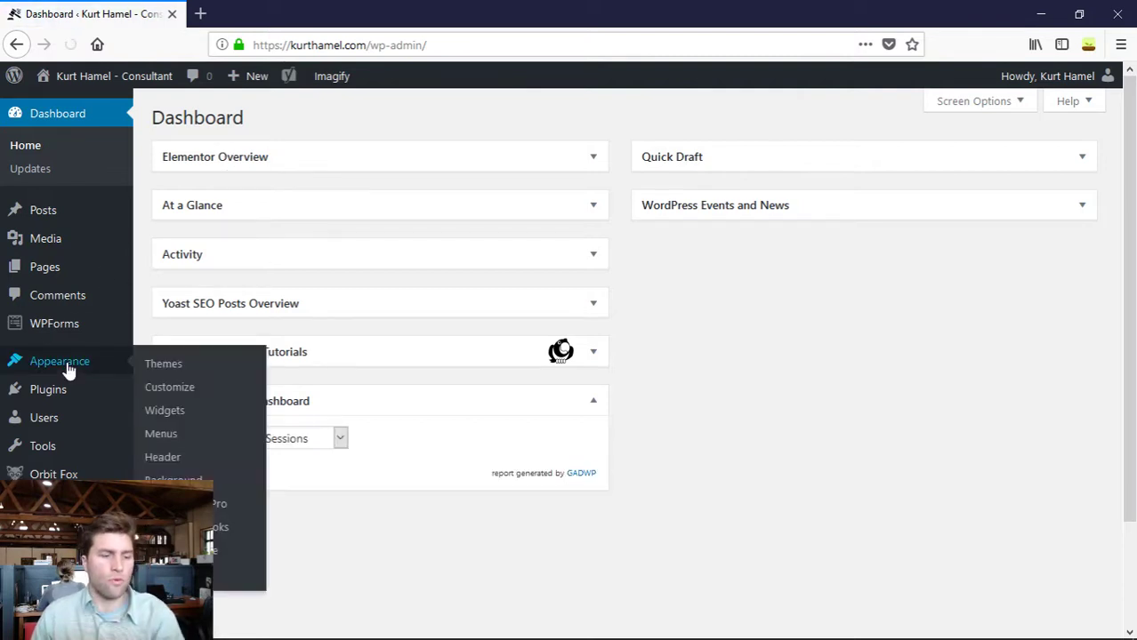
click(178, 368)
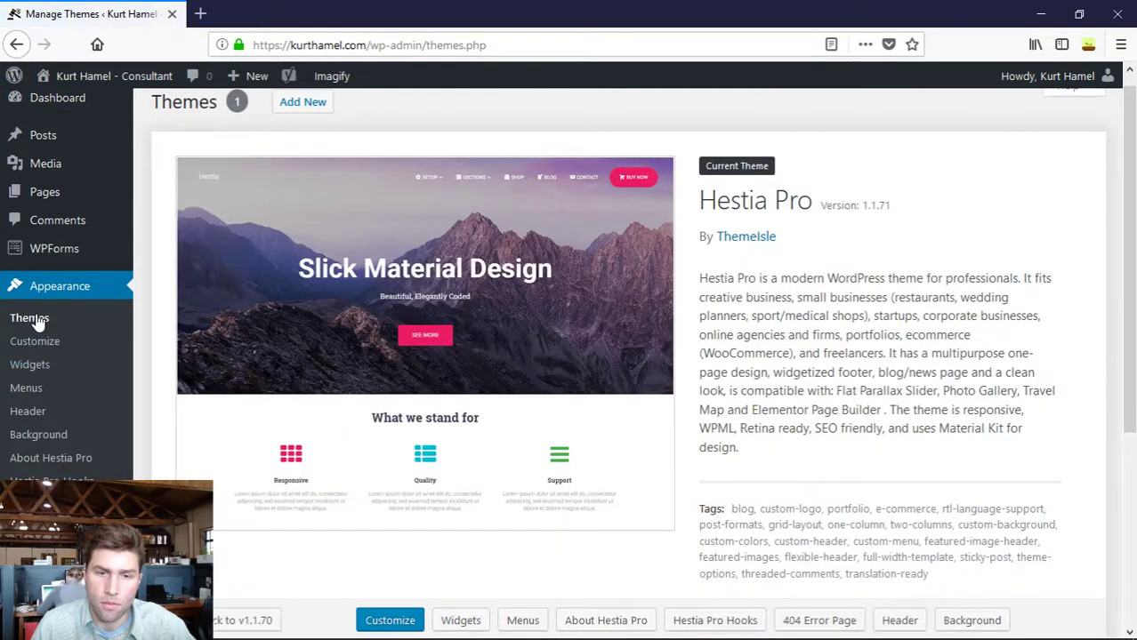
scroll(763, 436, down, 1)
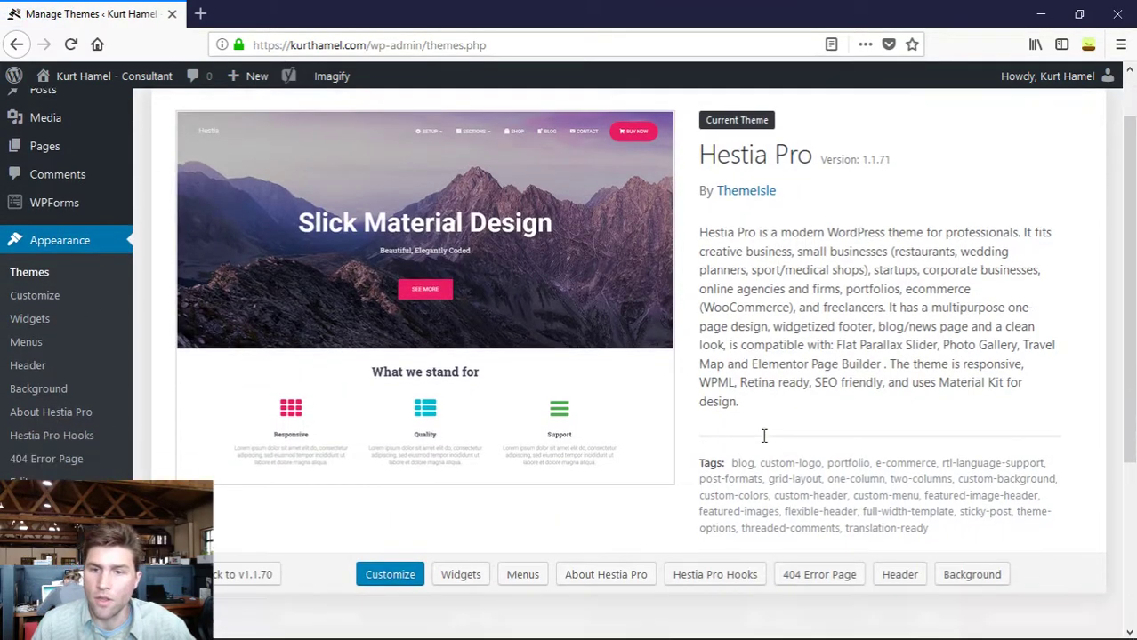
scroll(763, 436, down, 1)
scroll(659, 183, up, 3)
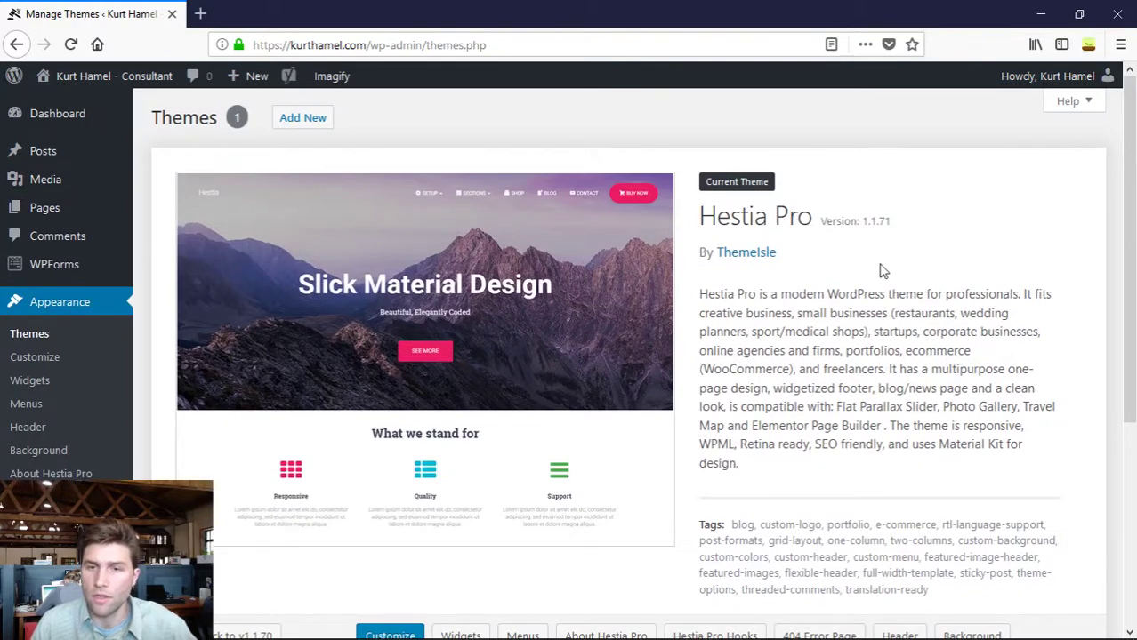
scroll(889, 274, down, 2)
scroll(933, 278, up, 2)
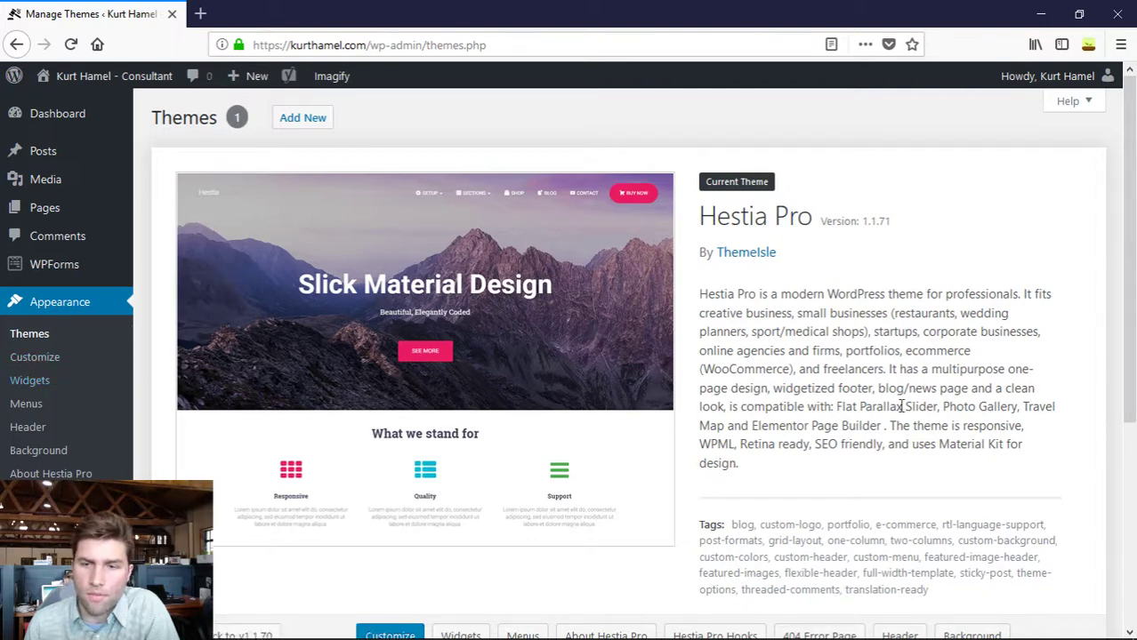
scroll(899, 406, down, 3)
scroll(900, 405, up, 3)
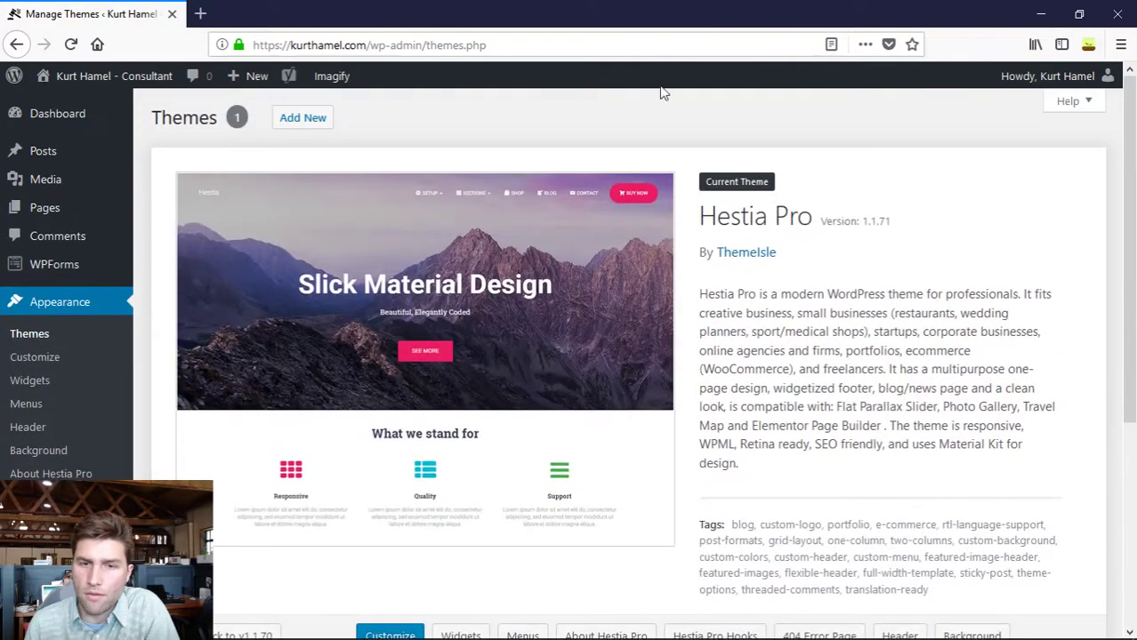
- Start adding a new theme, dismiss the survey about changing Hestia Pro, and look over the featured themes
click(288, 123)
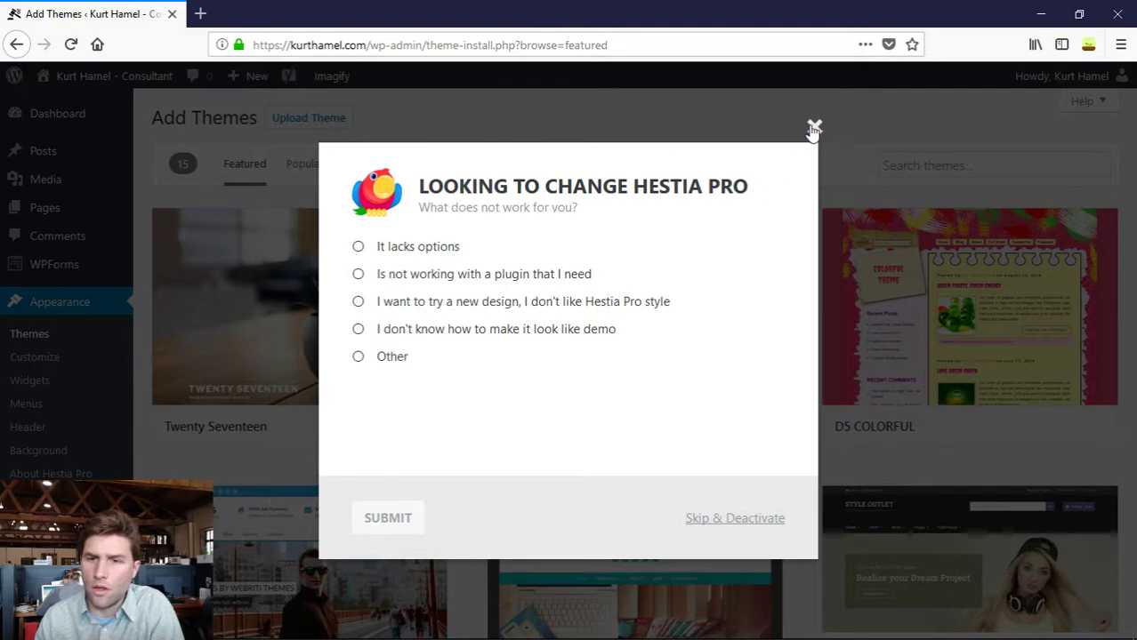
click(814, 127)
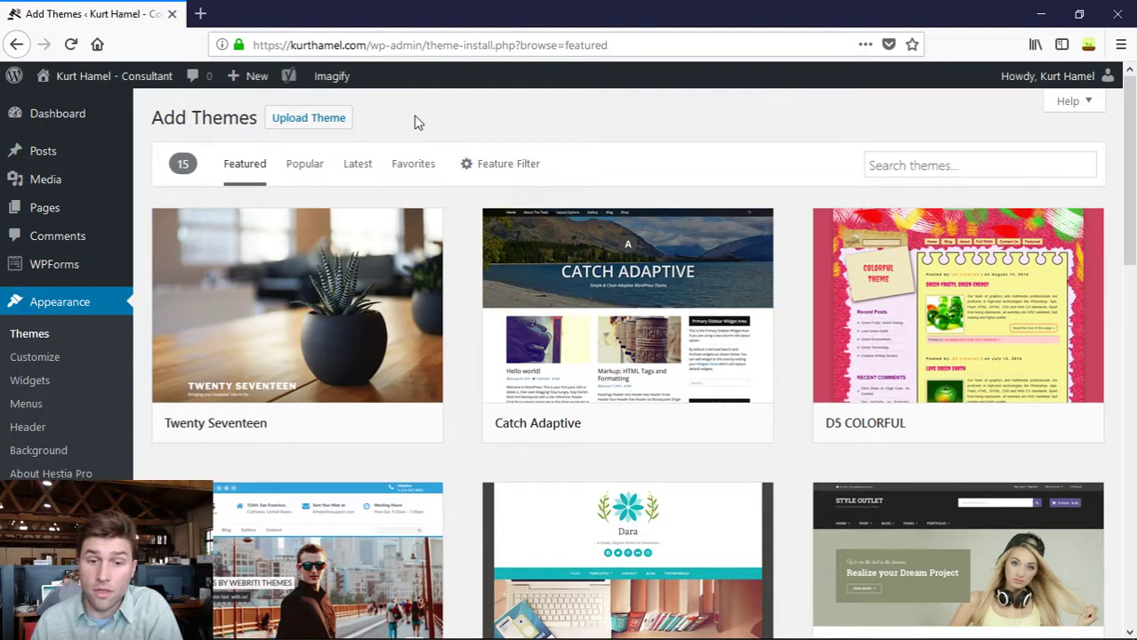
mouse_move(673, 275)
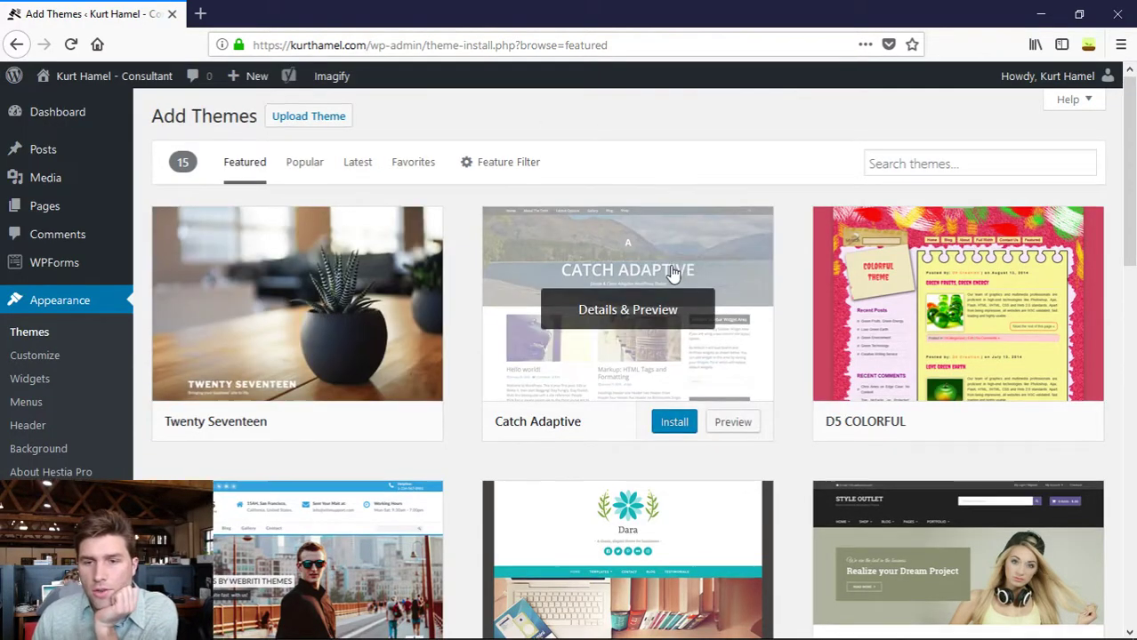
scroll(674, 276, down, 2)
scroll(763, 348, up, 2)
- Search the WordPress theme directory for "zerif" and look over the matching themes
click(1008, 169)
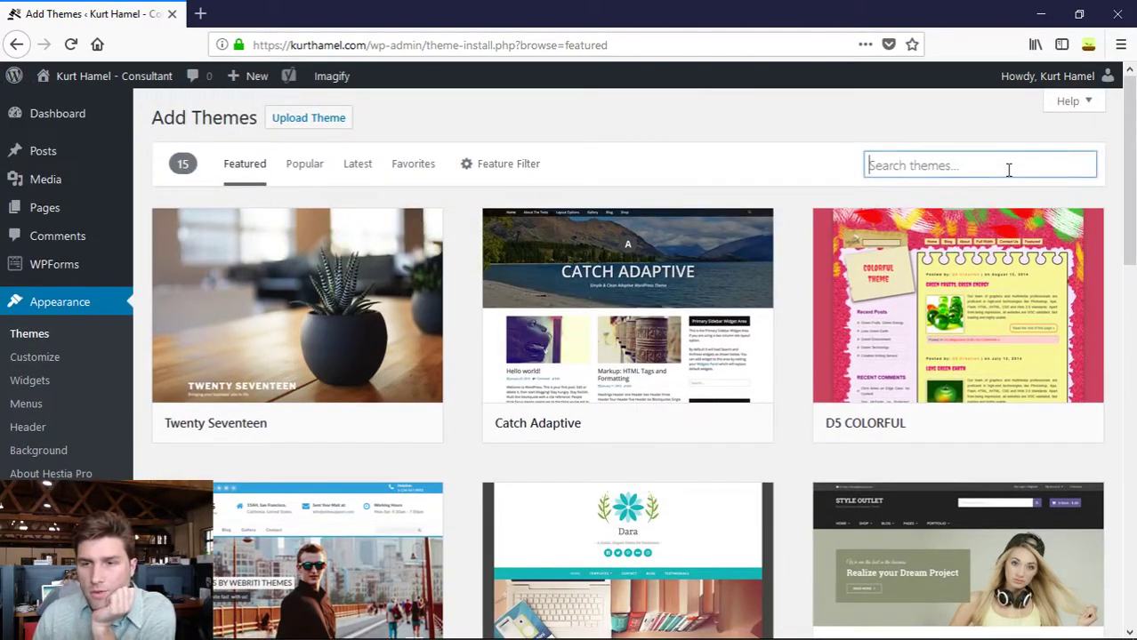
text(zerif)
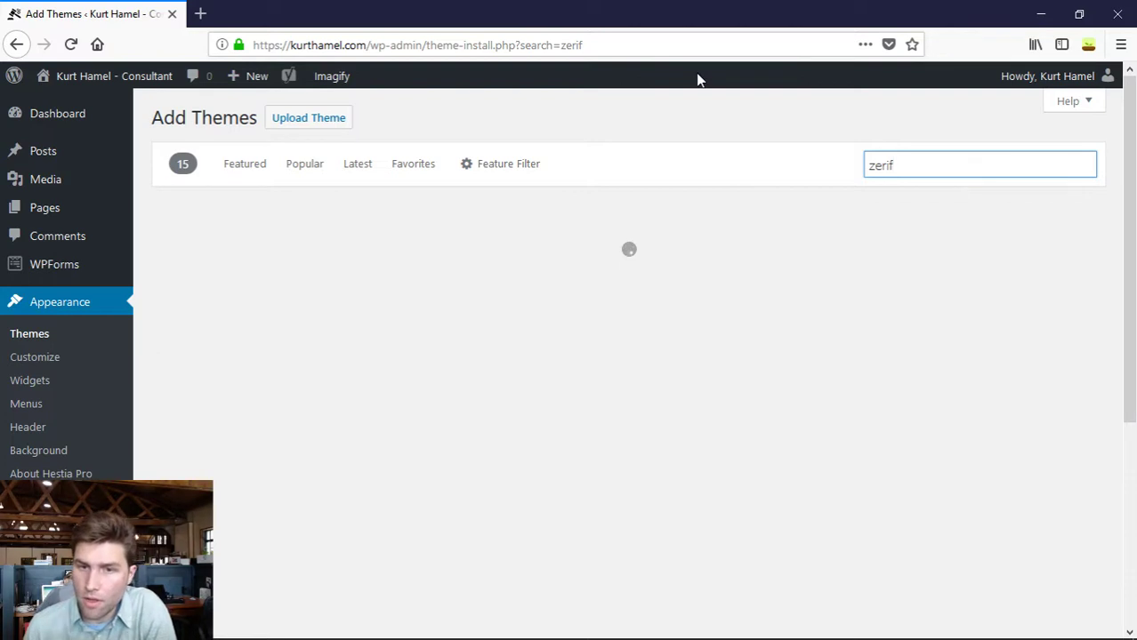
mouse_move(342, 318)
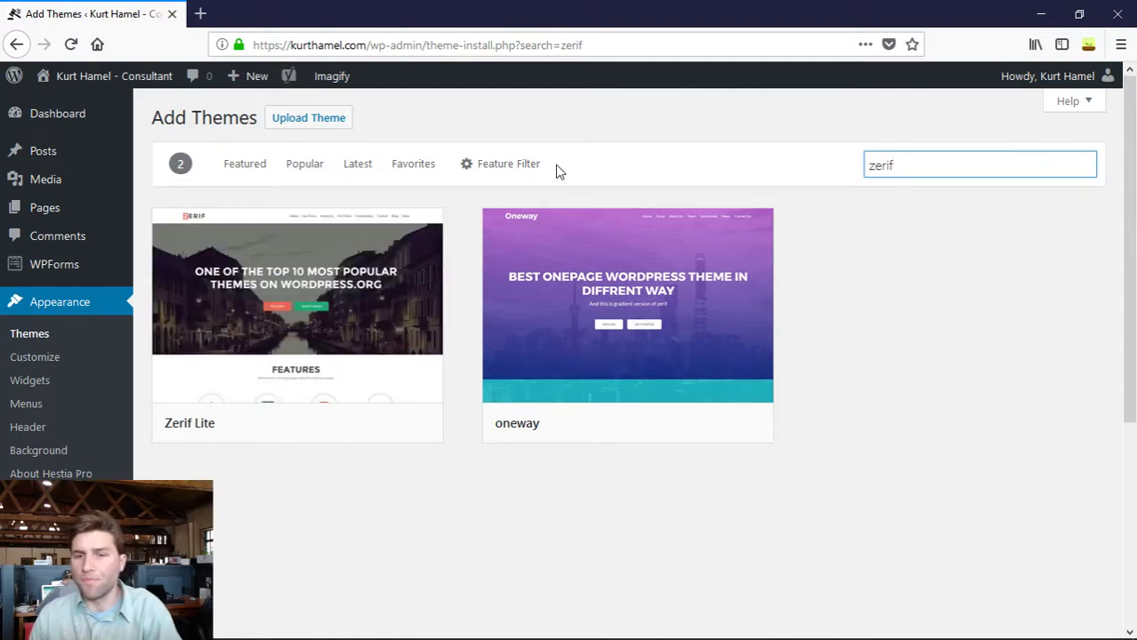
- Clear the theme search and browse through the unfiltered list of themes available to install
double_click(907, 153)
key(BackSpace)
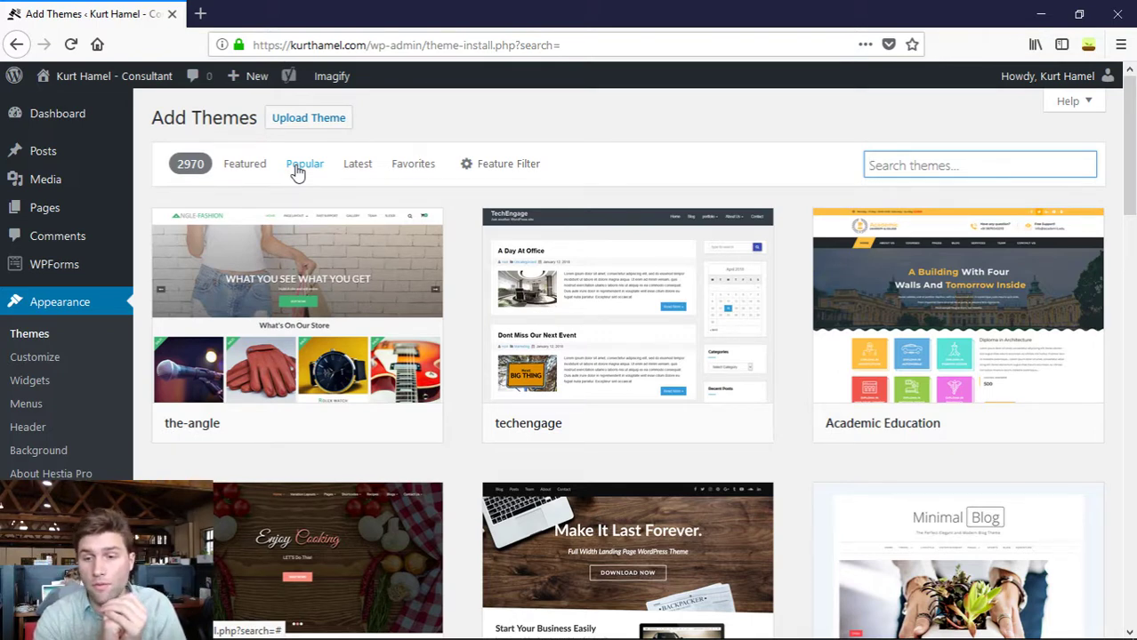
scroll(498, 294, down, 3)
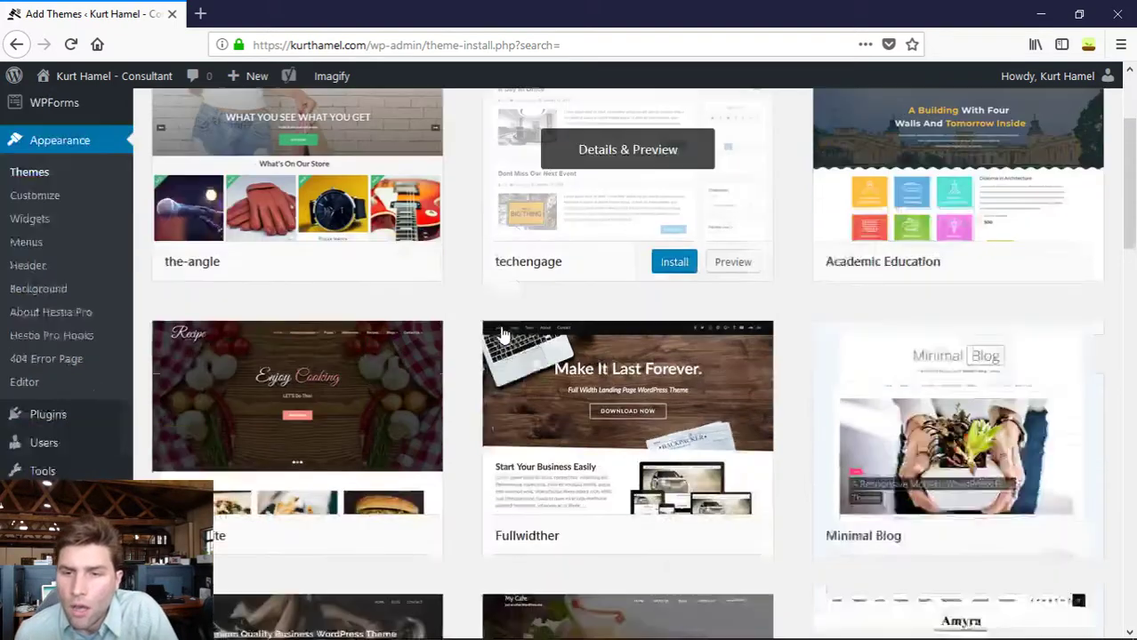
scroll(587, 374, down, 2)
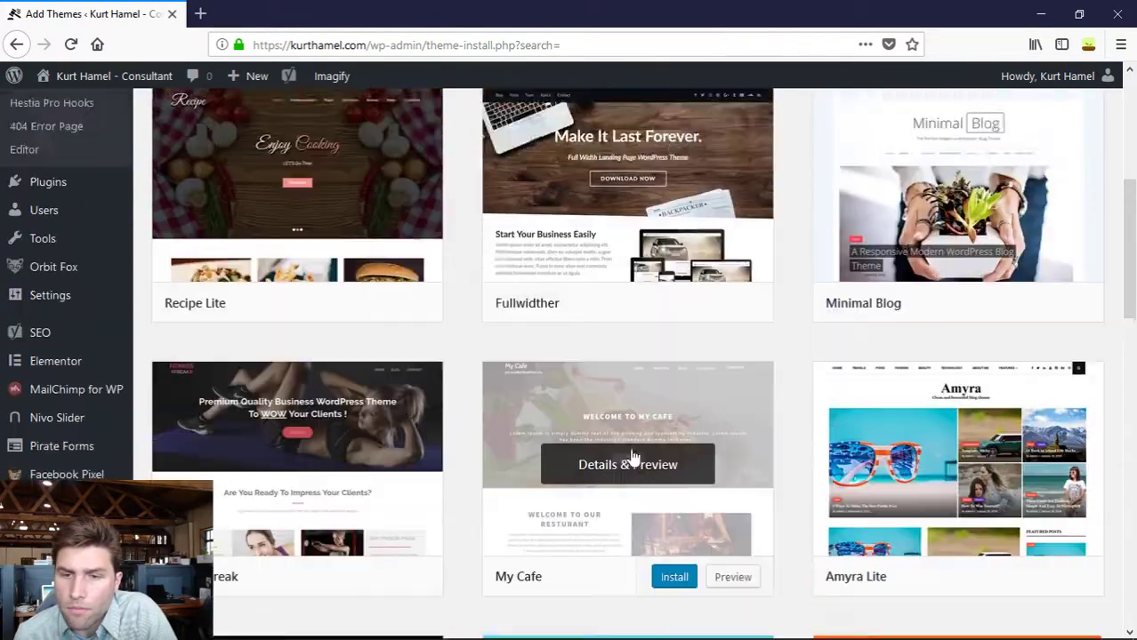
scroll(634, 462, up, 5)
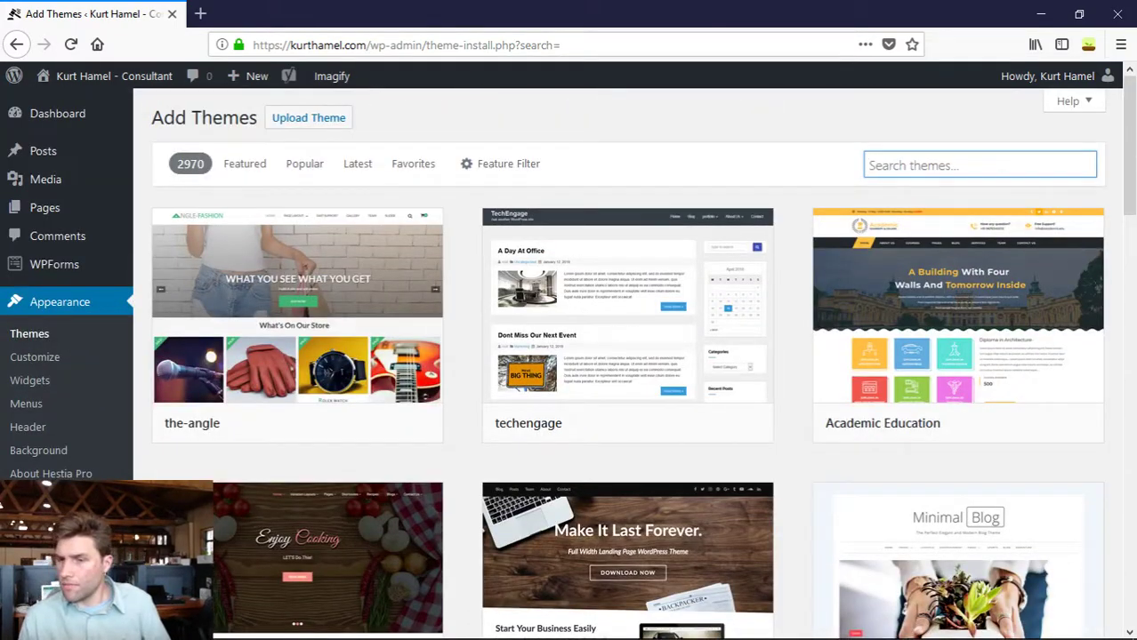
key(alt+Tab)
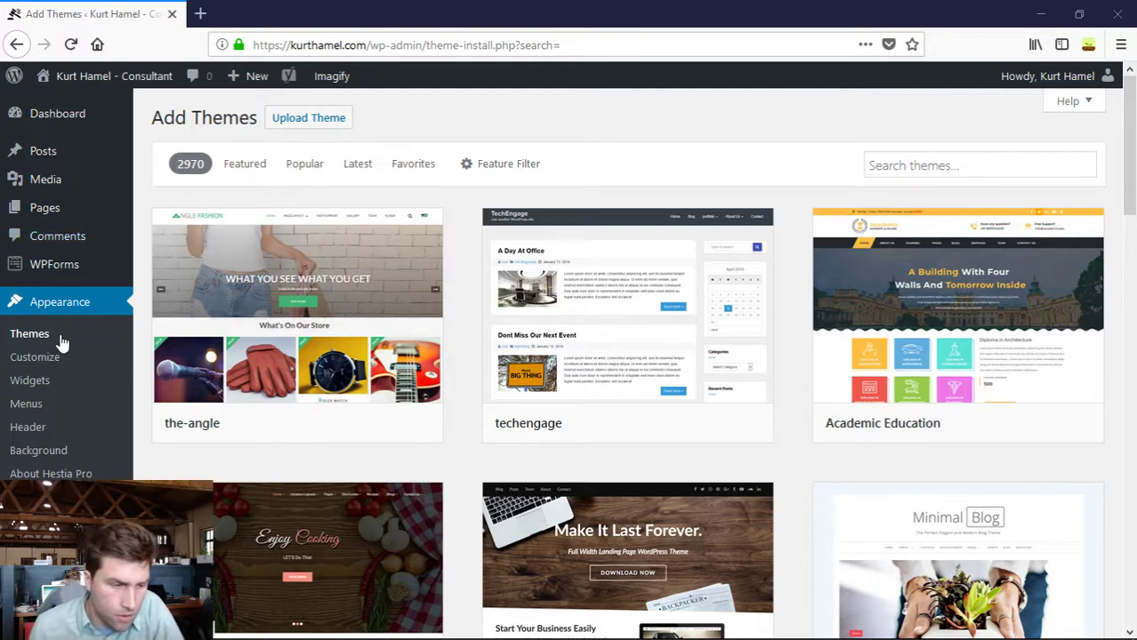
- Open the About Hestia Pro page and show the useful plugins recommended for the theme
click(73, 474)
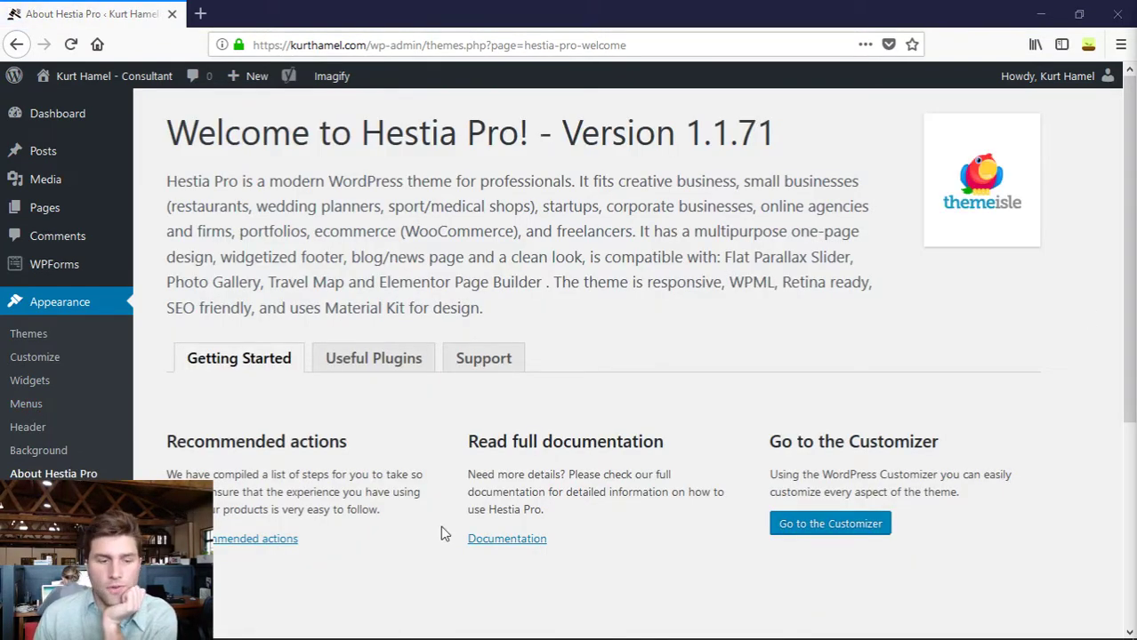
click(374, 364)
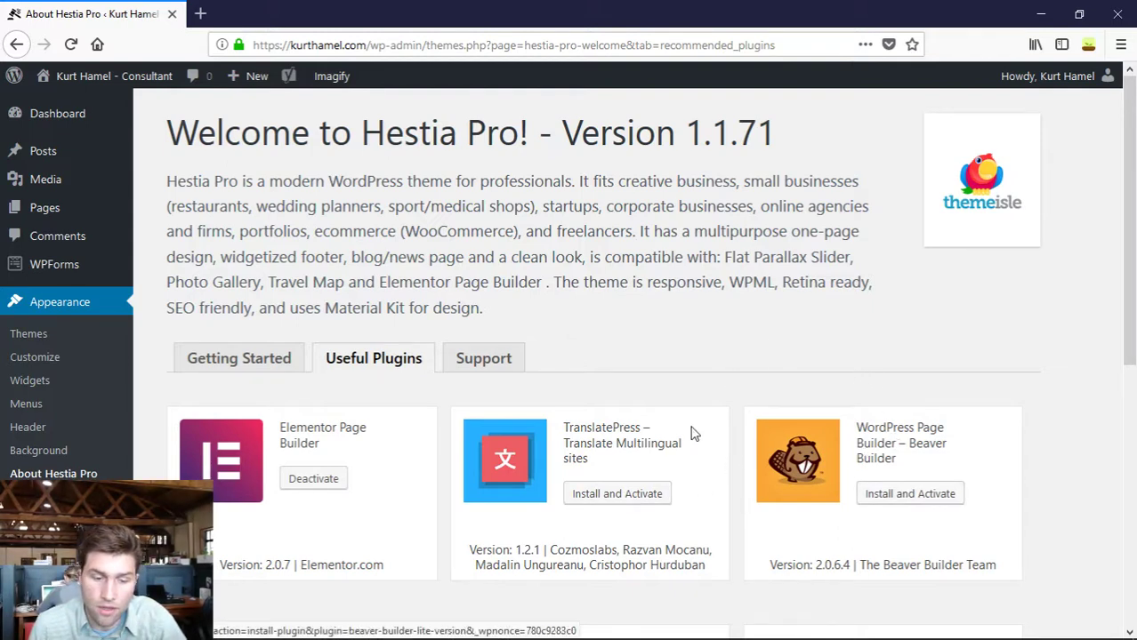
drag(675, 419, 1003, 541)
click(1020, 590)
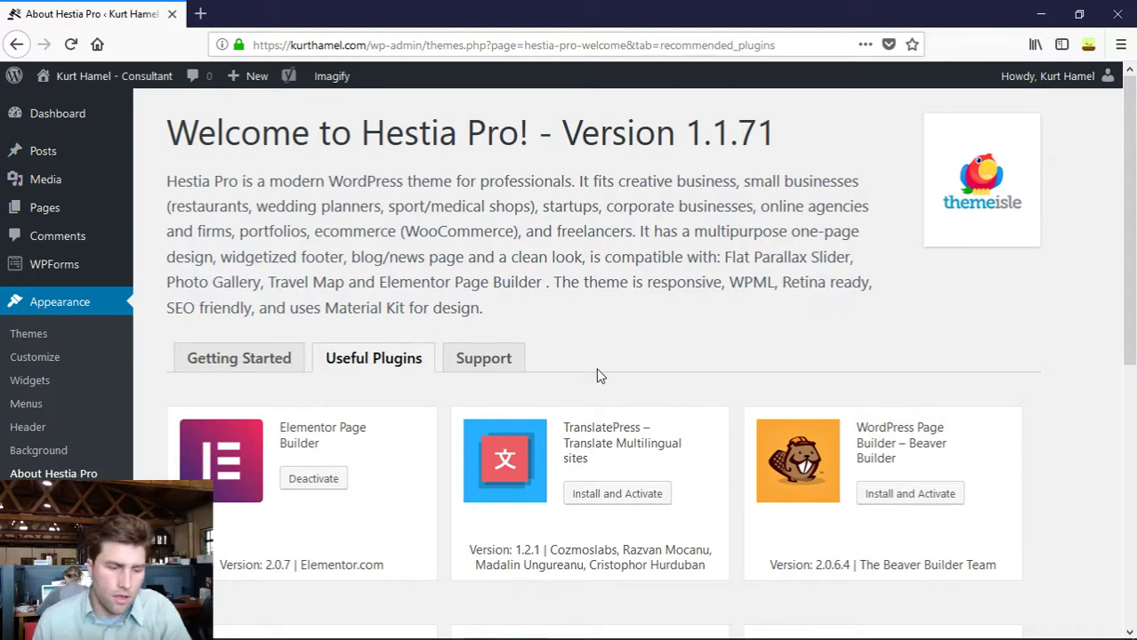
- Review the whole list of Hestia Pro's useful plugins, from Elementor Page Builder down to Slider by Nivo
scroll(598, 375, down, 5)
scroll(578, 393, down, 1)
scroll(421, 419, up, 2)
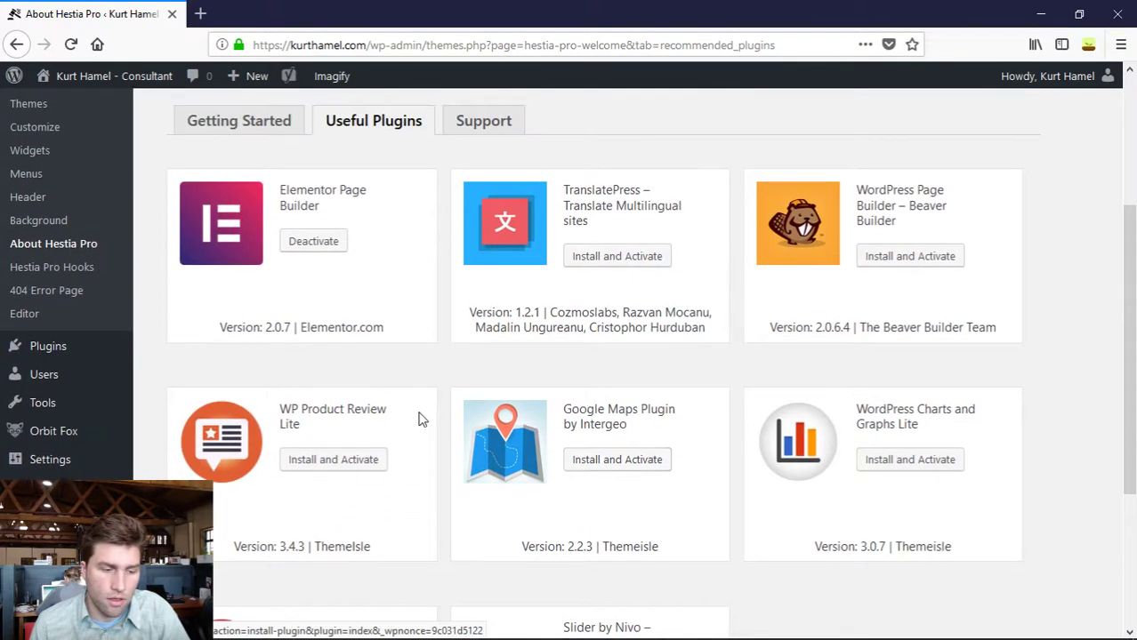
scroll(568, 247, down, 3)
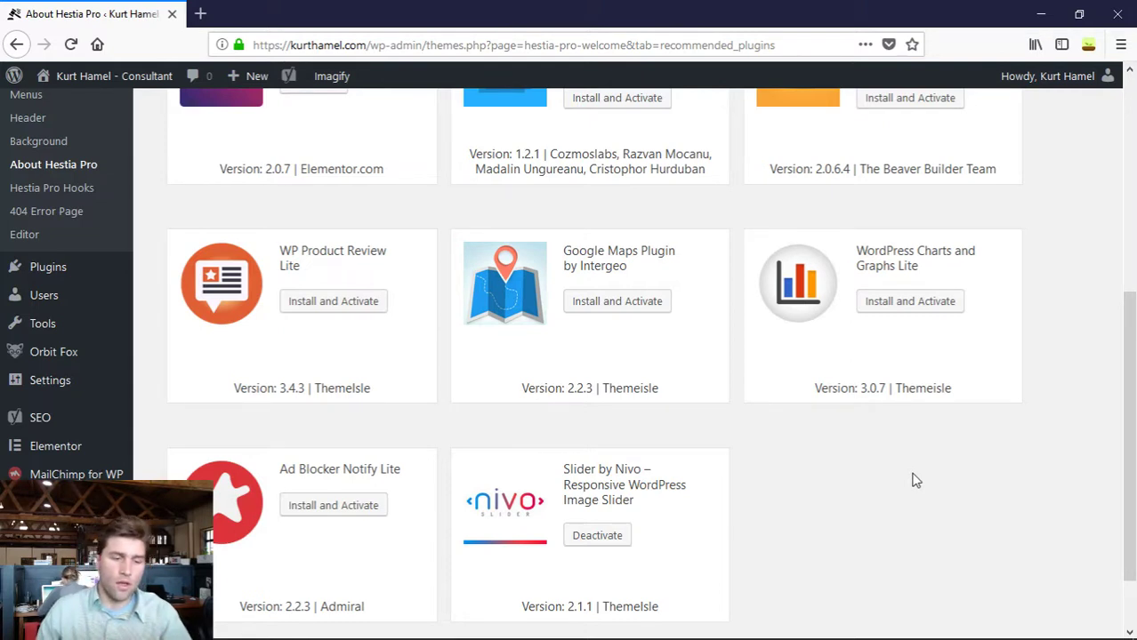
scroll(866, 459, up, 5)
scroll(698, 360, down, 1)
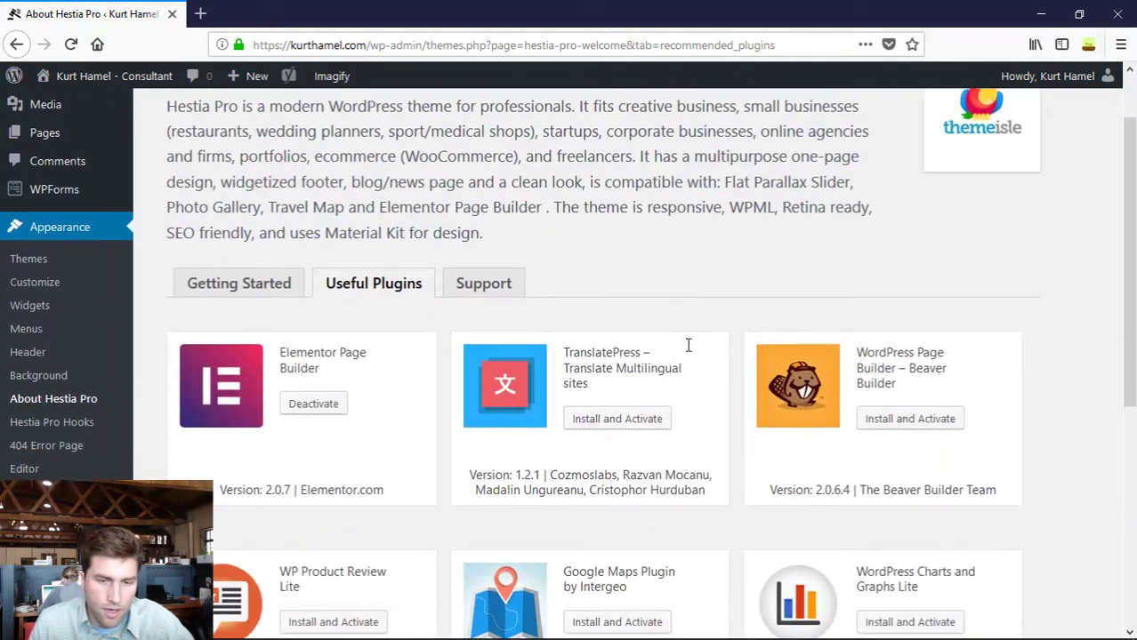
scroll(529, 241, down, 3)
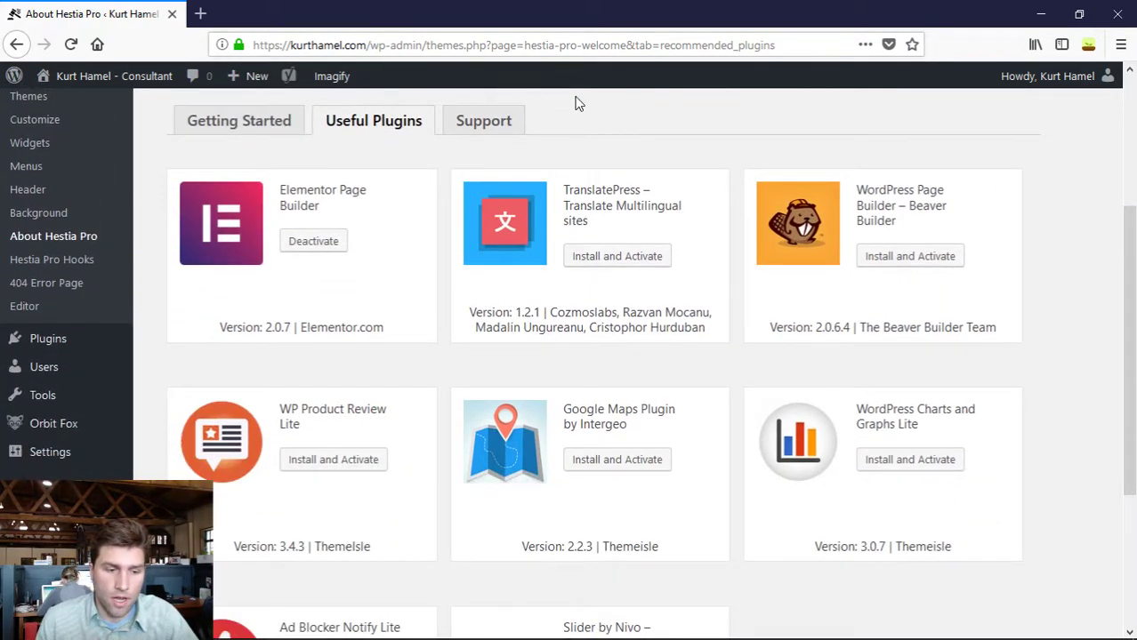
drag(574, 104, 520, 119)
click(623, 125)
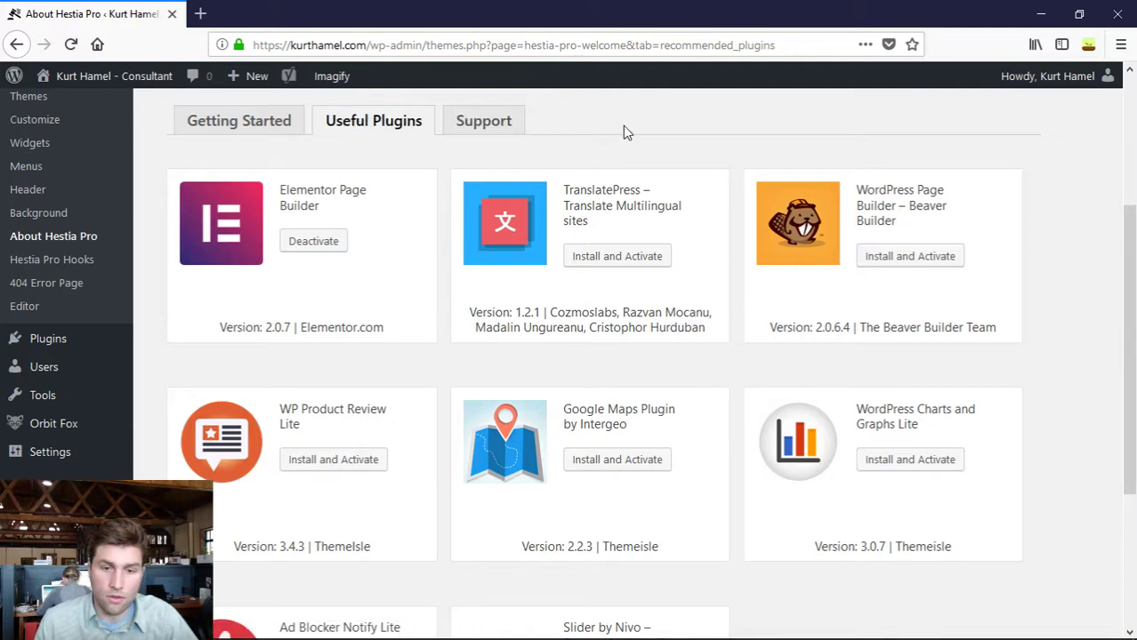
scroll(599, 185, up, 4)
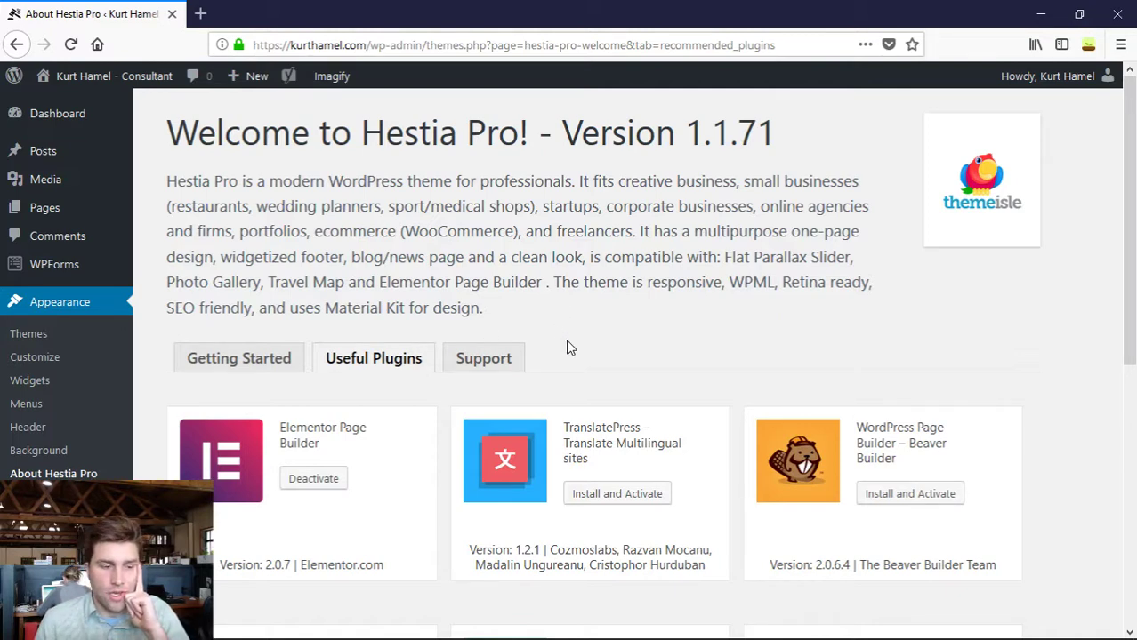
scroll(671, 336, down, 5)
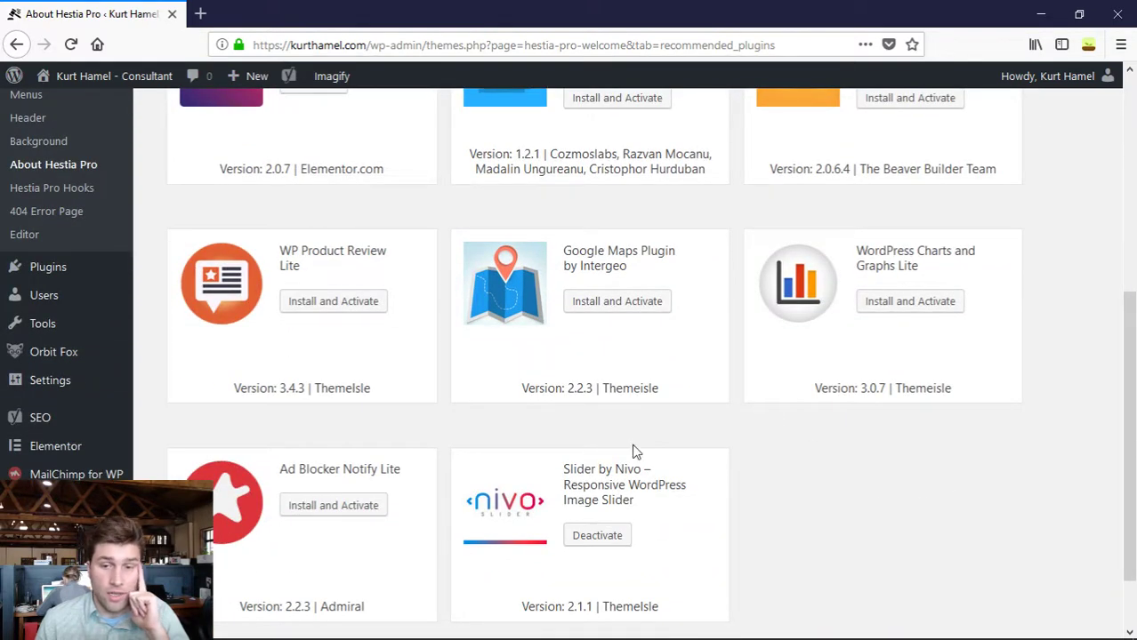
scroll(700, 521, up, 2)
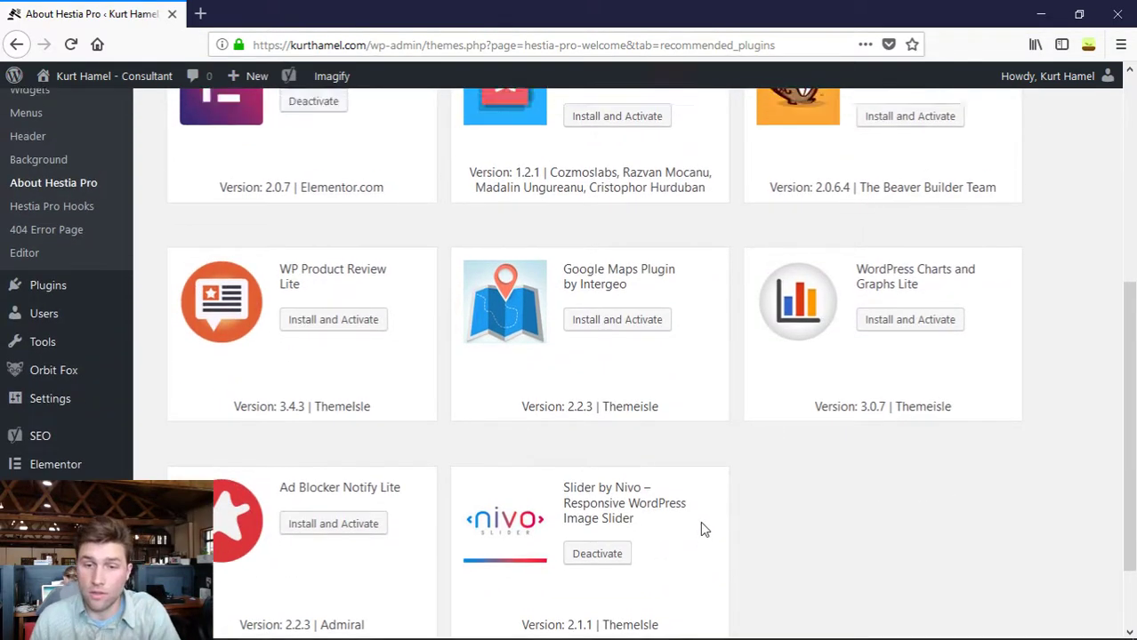
scroll(679, 552, up, 1)
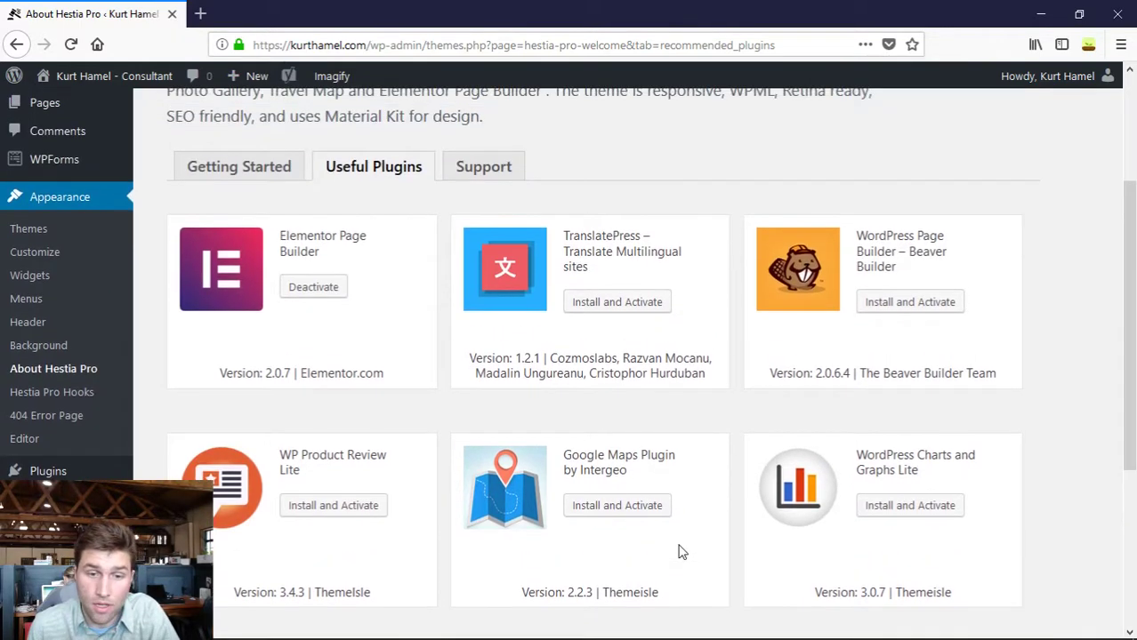
scroll(398, 444, up, 2)
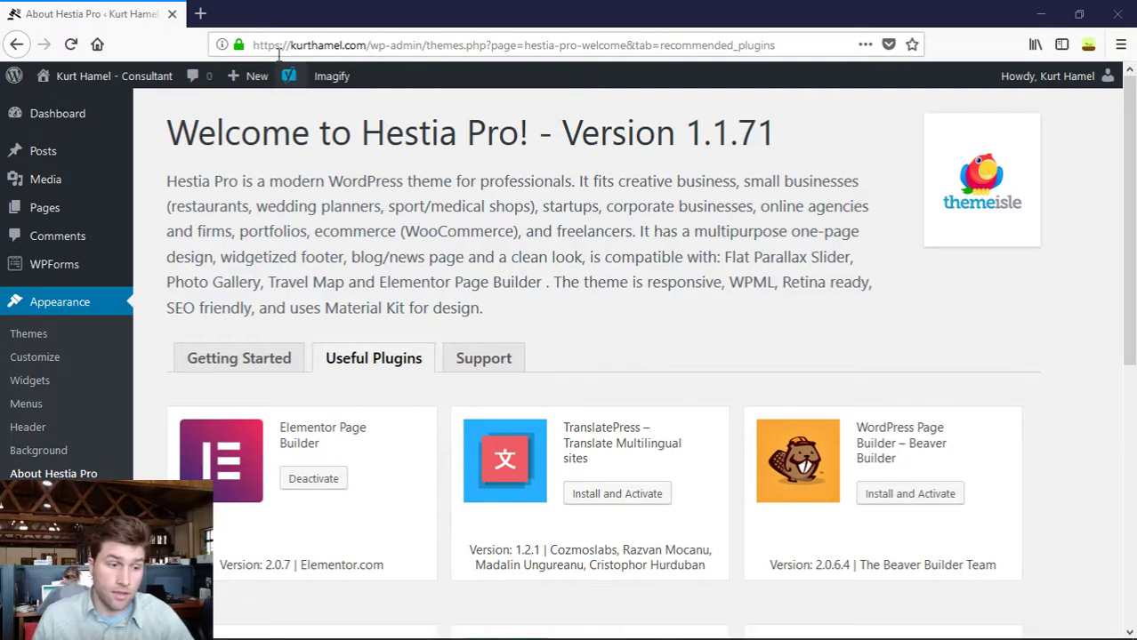
- Search Google for "build your theme" in a new browser tab
click(202, 12)
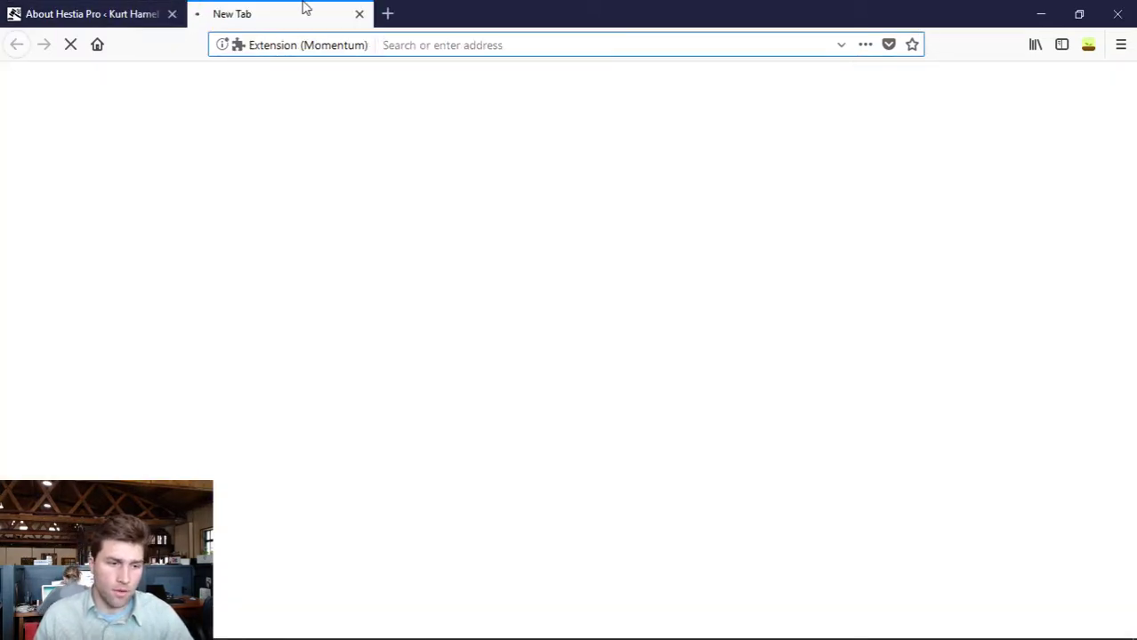
text(bu)
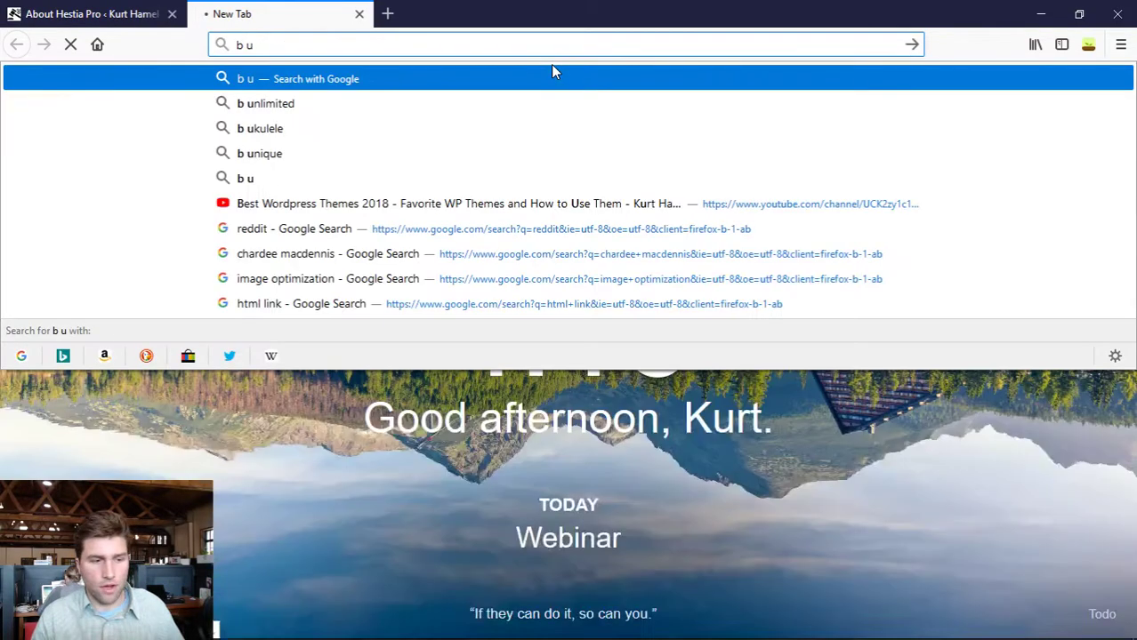
text(build your )
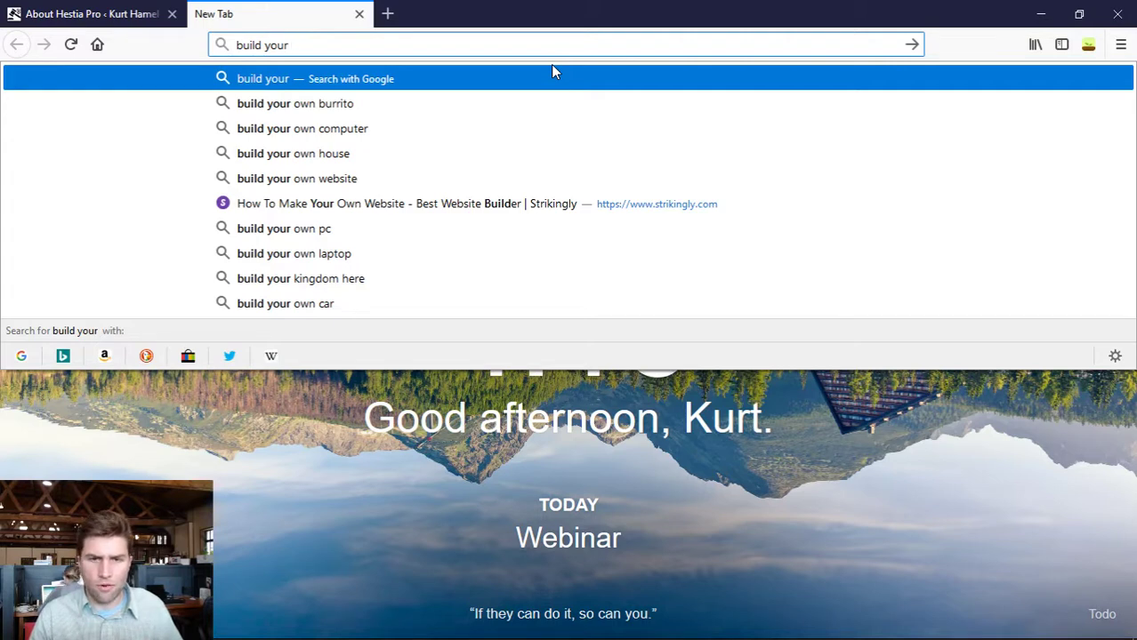
text(theme)
key(Return)
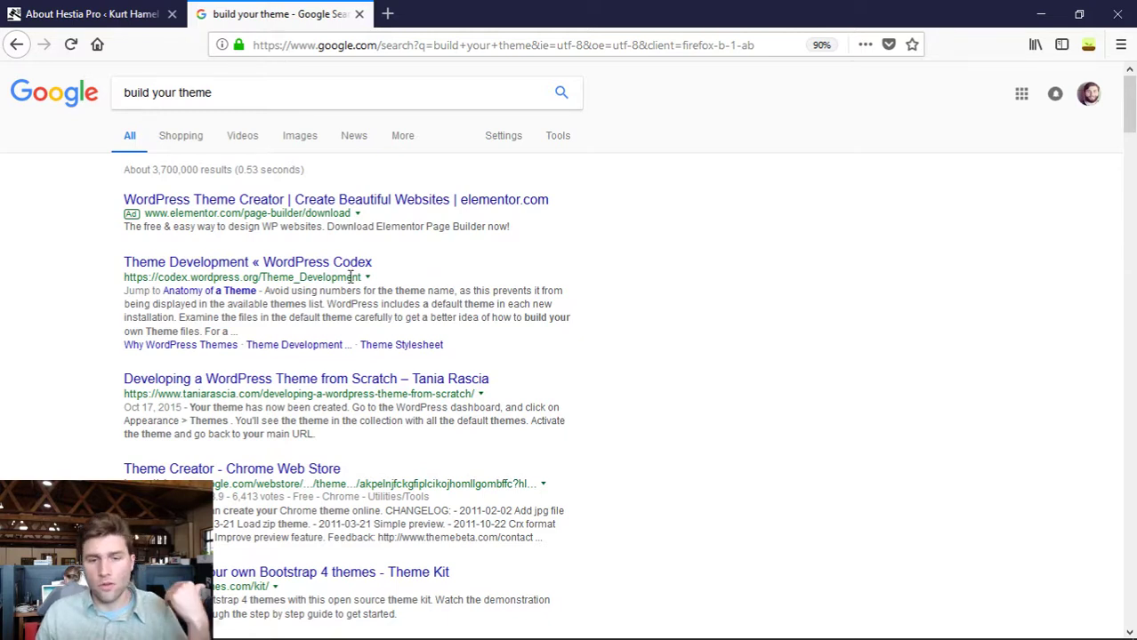
- Open the WordPress Codex article on Theme Development and read its reasons for building a custom theme
click(285, 264)
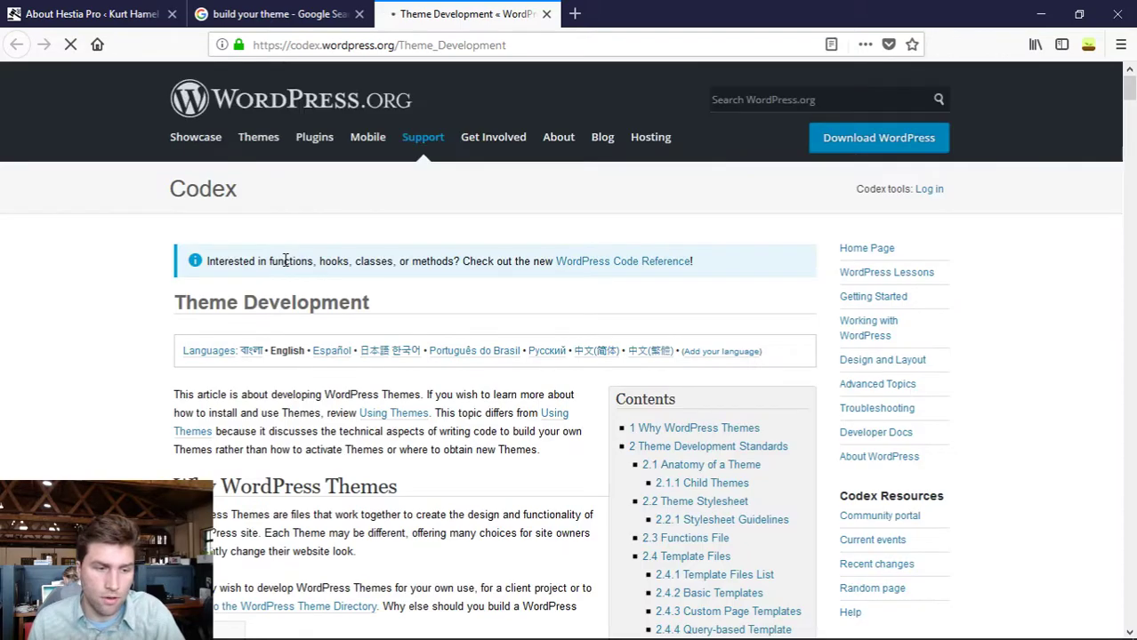
scroll(436, 378, down, 3)
scroll(433, 373, down, 3)
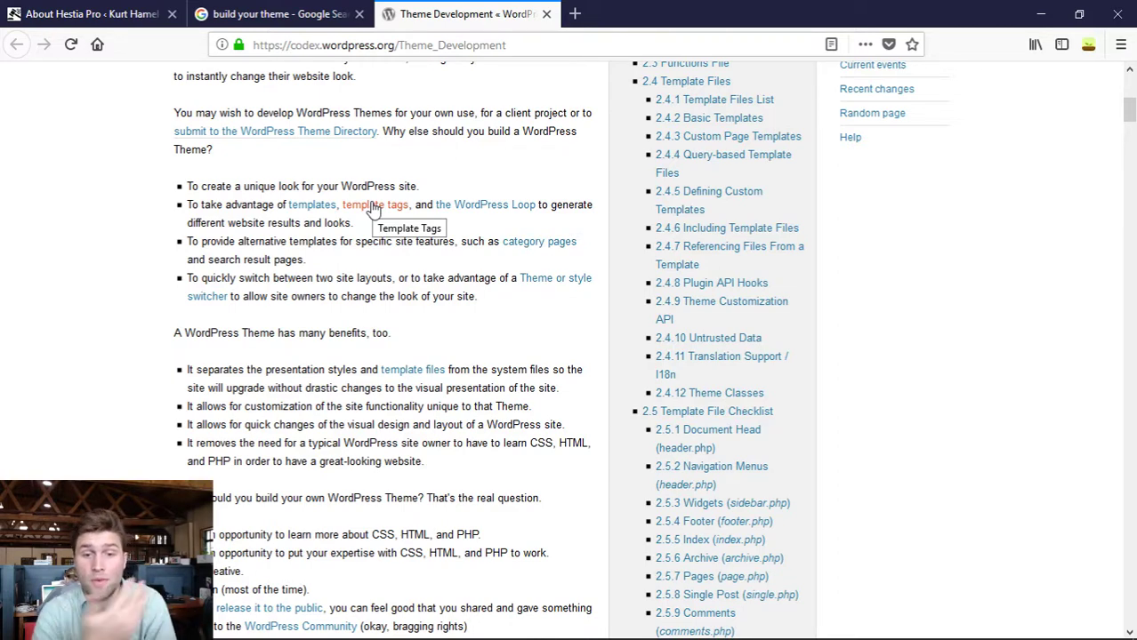
drag(503, 160, 481, 300)
click(495, 305)
triple_click(495, 305)
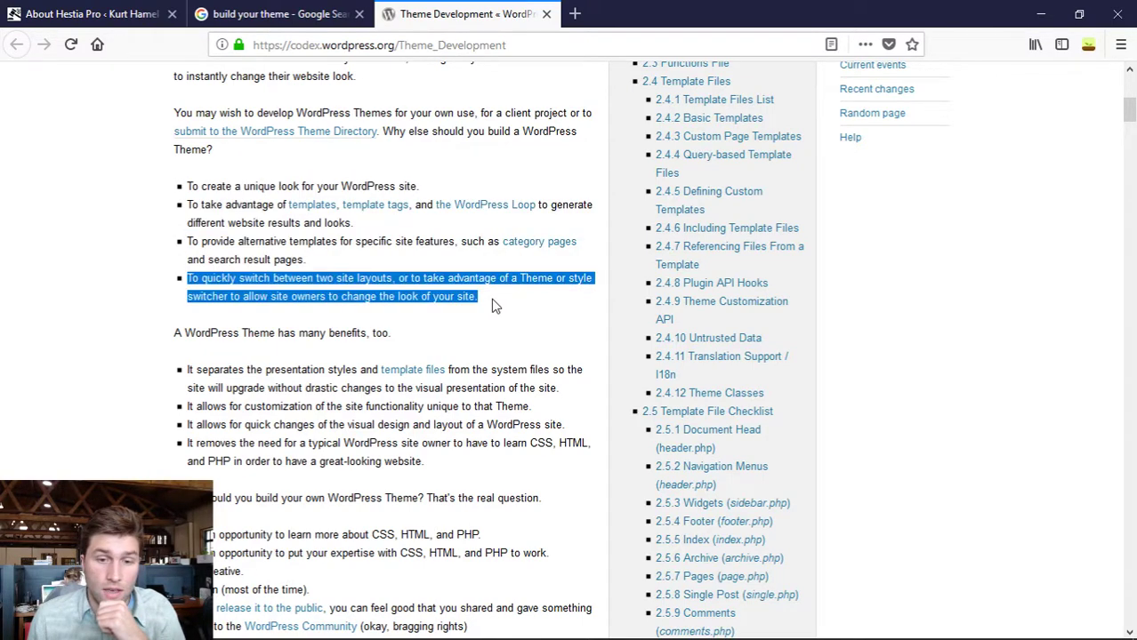
click(493, 302)
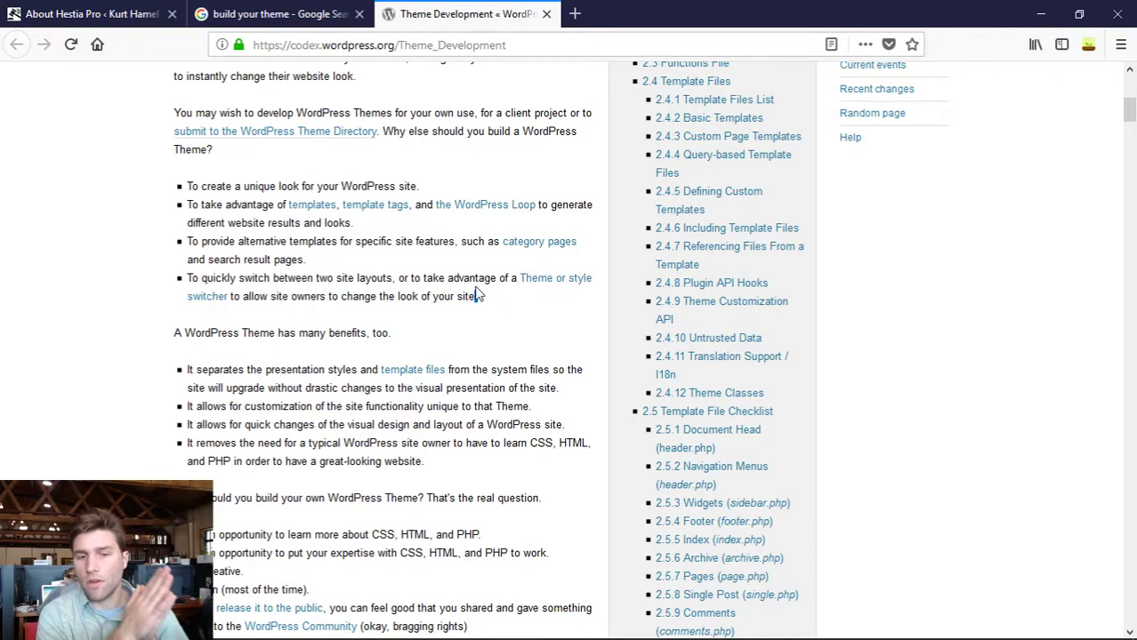